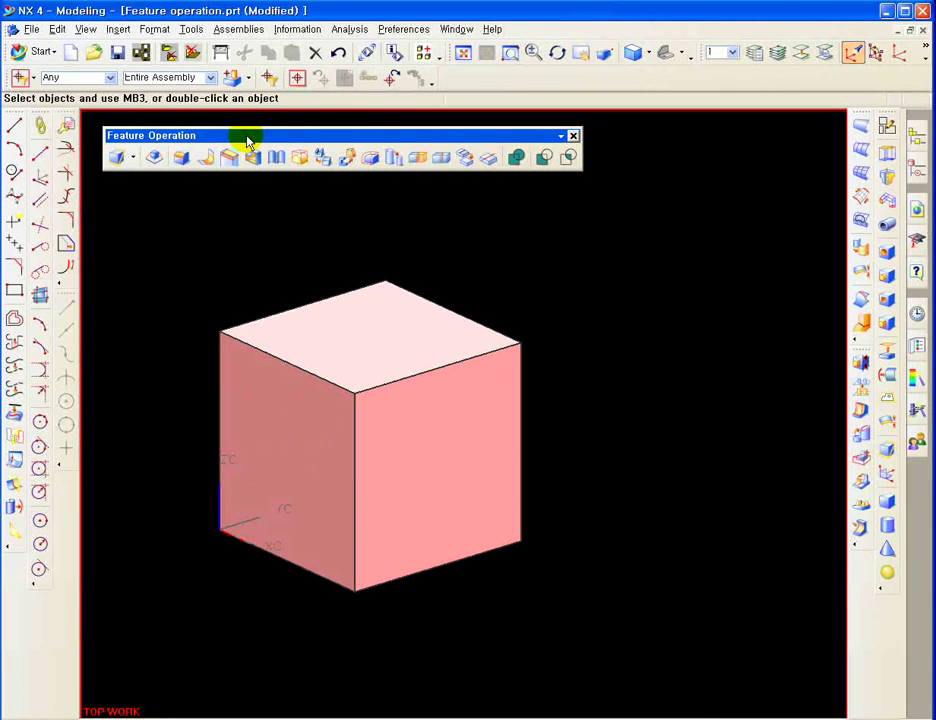
- Examine the plane-definition types that Trim Body offers for a trimming plane, with the block as target body
click(464, 158)
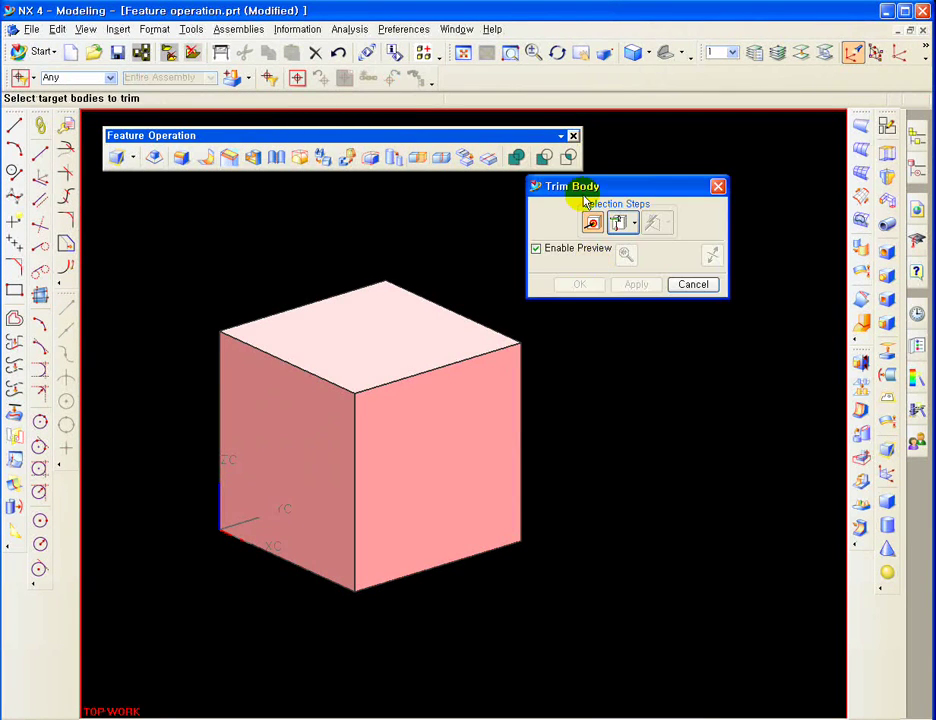
drag(585, 200, 575, 241)
click(389, 338)
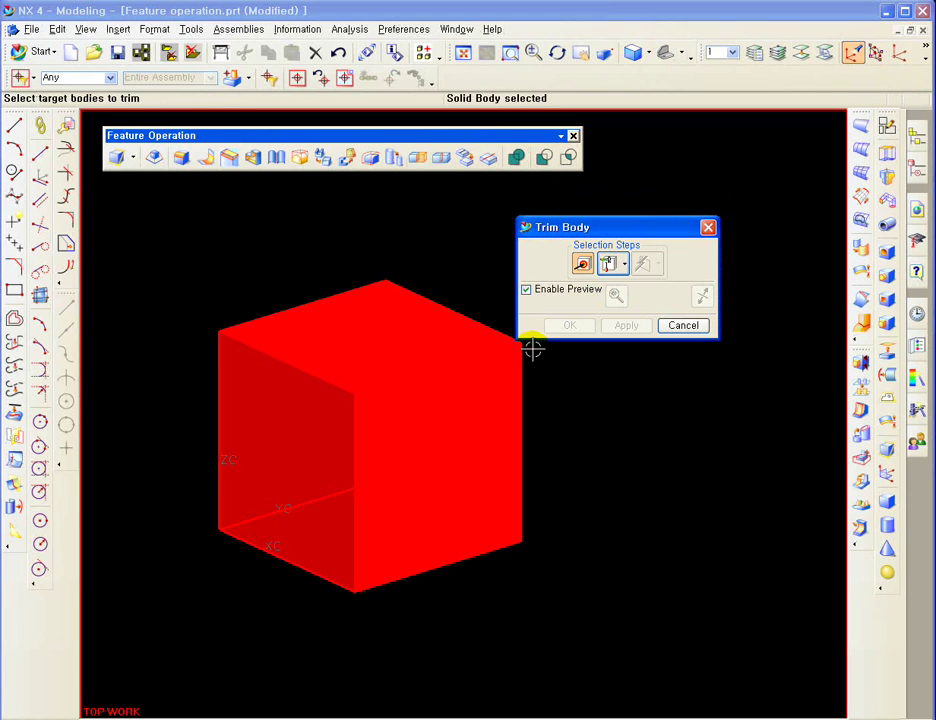
shift+middle_drag(611, 408, 575, 391)
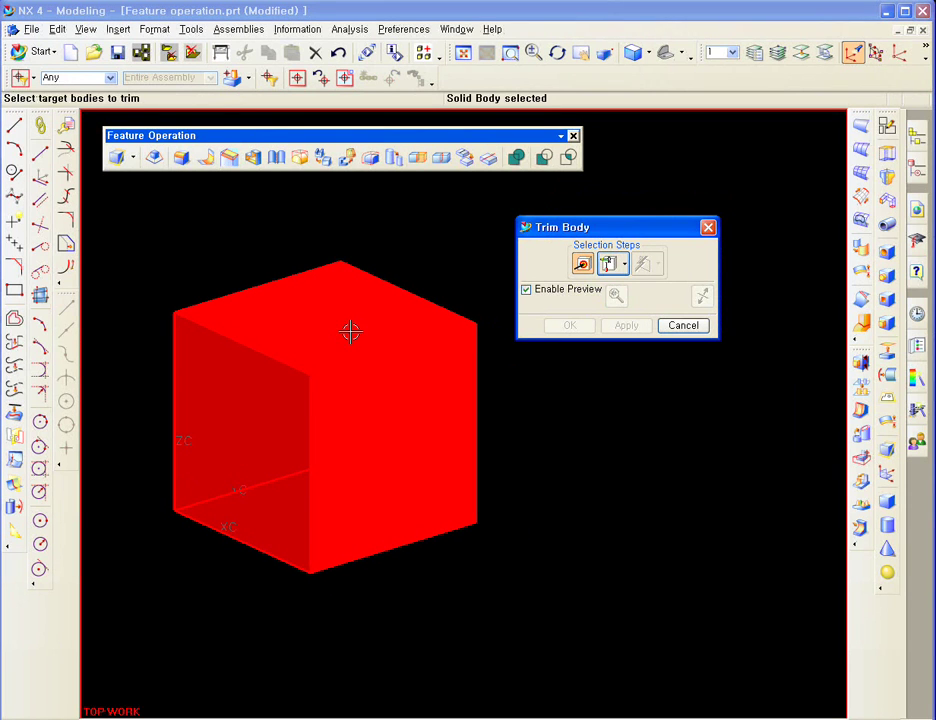
drag(604, 230, 577, 233)
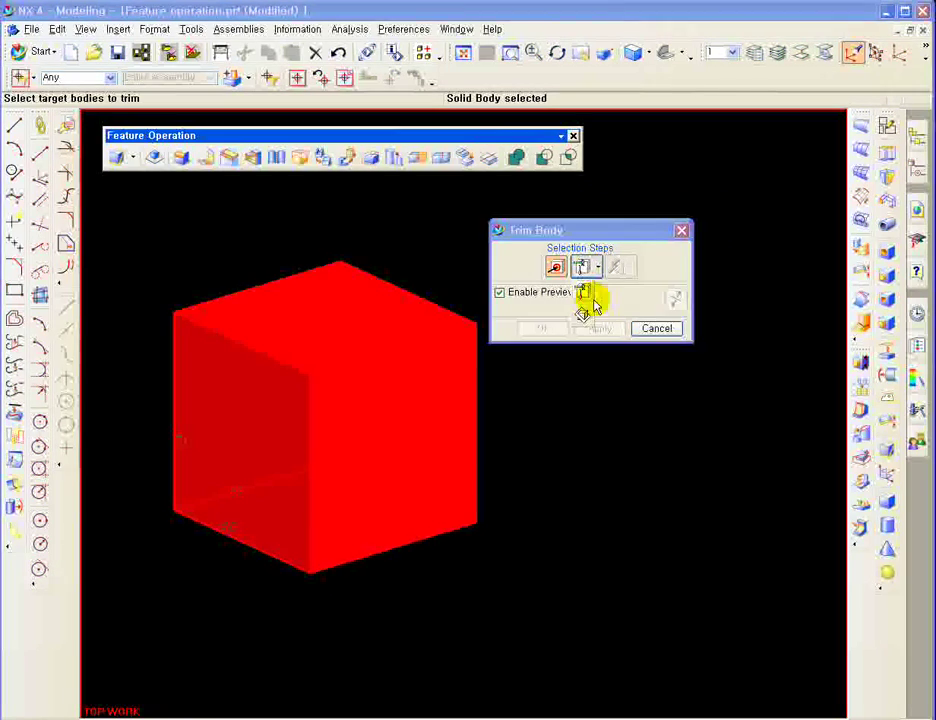
click(599, 271)
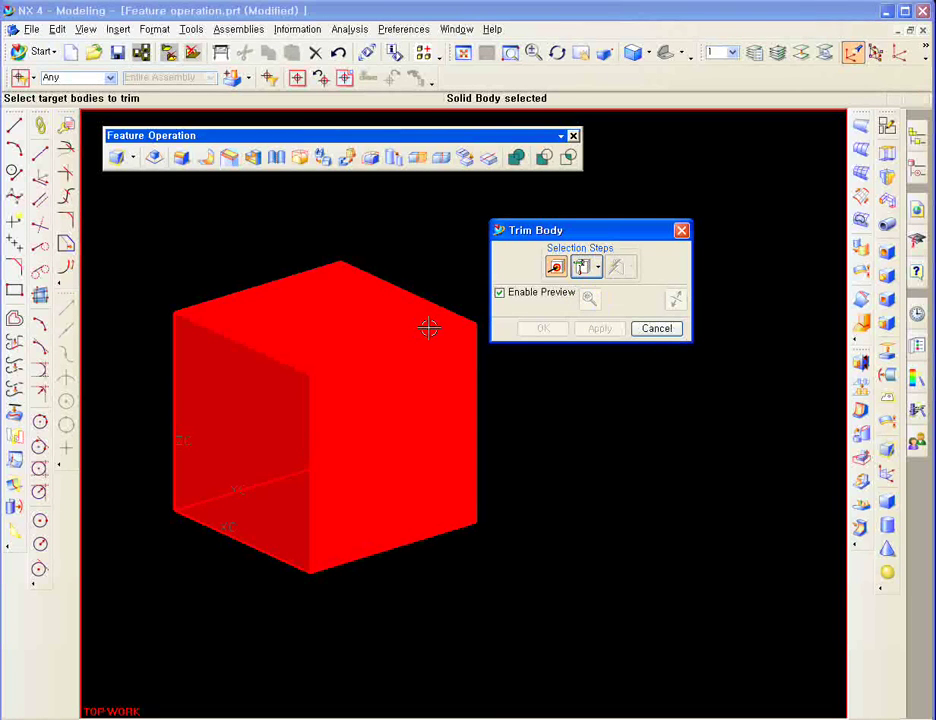
middle_drag(411, 263, 447, 278)
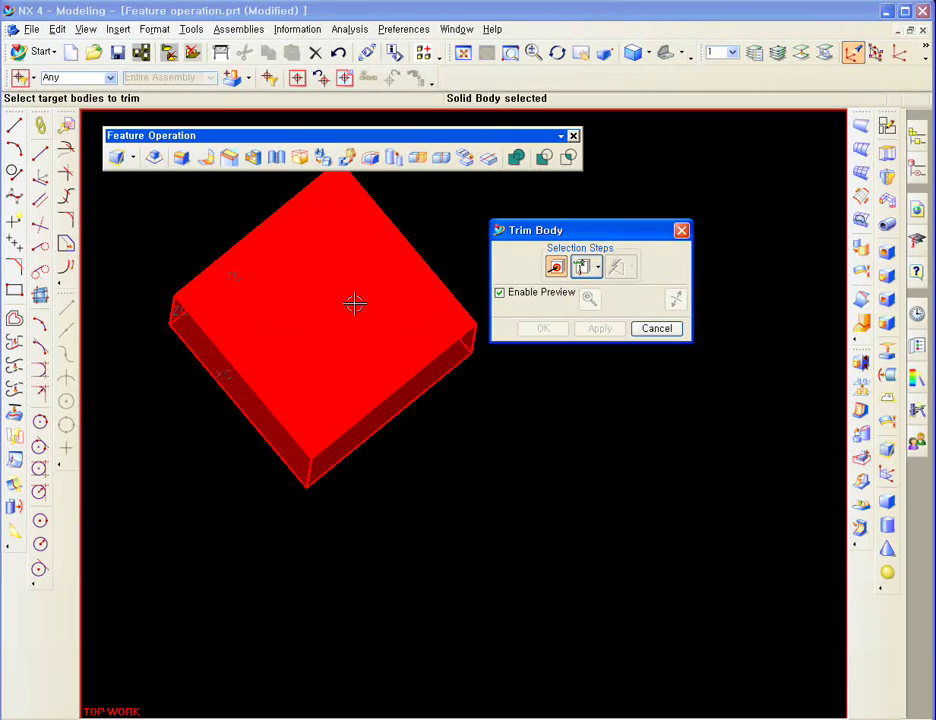
middle_drag(402, 341, 407, 217)
drag(547, 231, 554, 241)
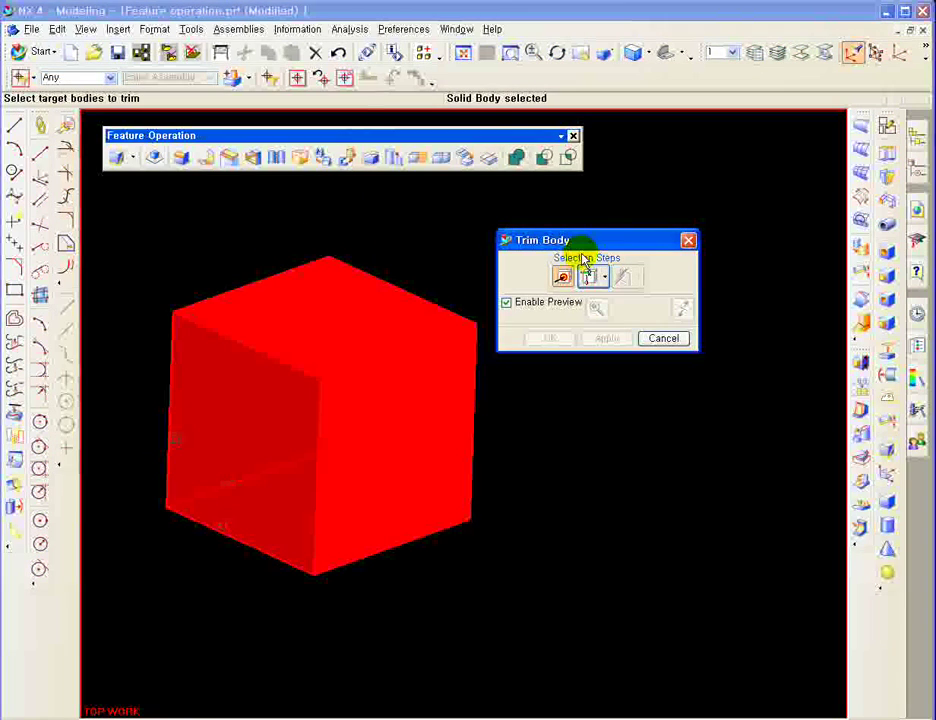
click(604, 277)
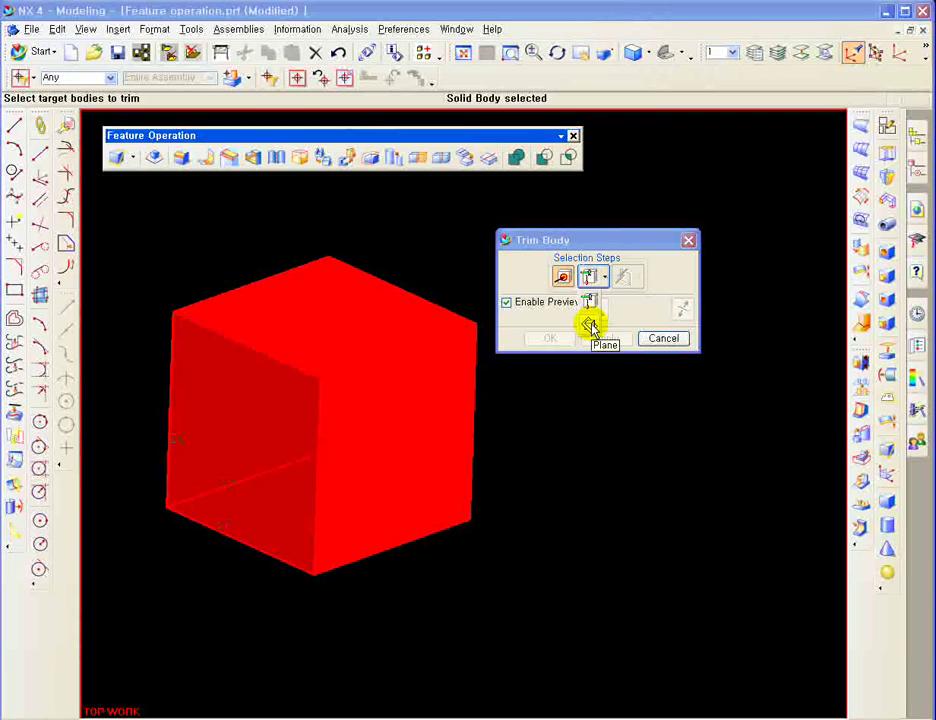
click(590, 325)
click(639, 279)
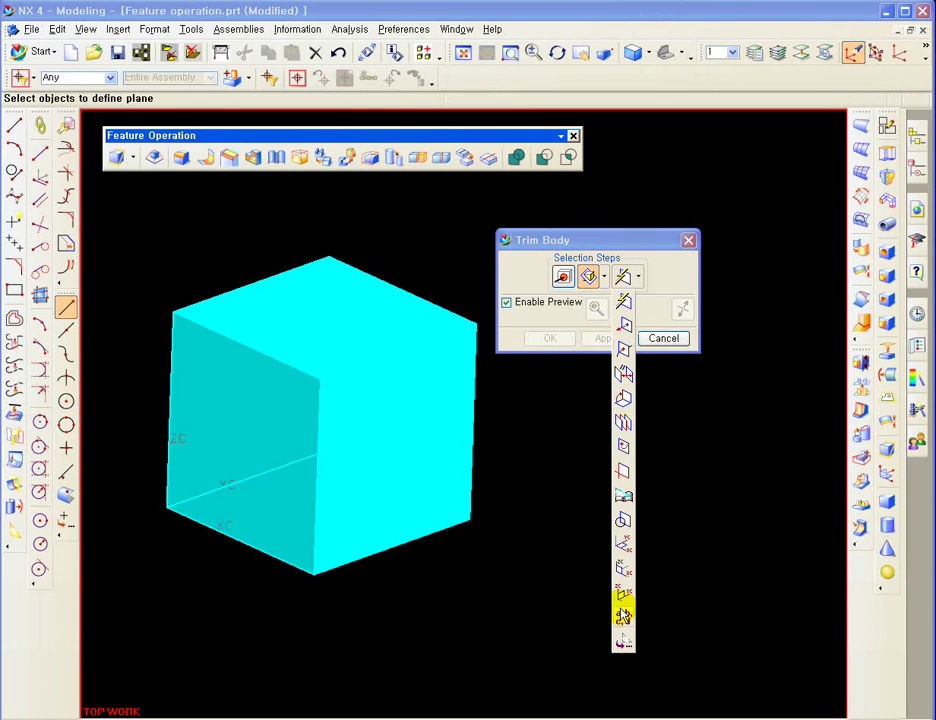
click(654, 285)
click(660, 338)
- Examine the datum plane and plane definition options that Split Body offers for the block
click(442, 157)
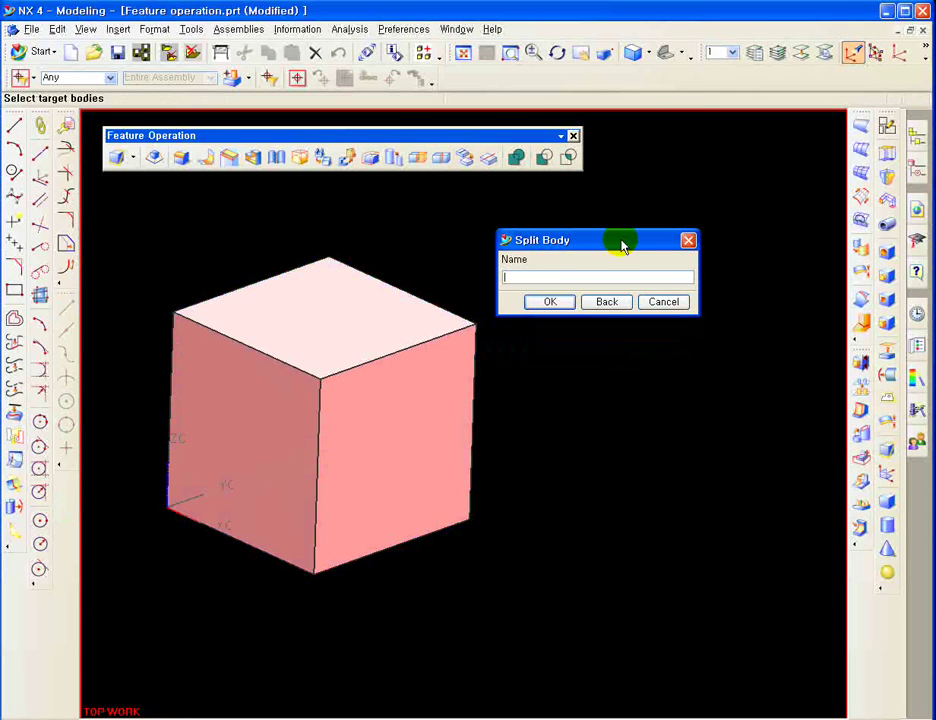
click(462, 332)
click(550, 301)
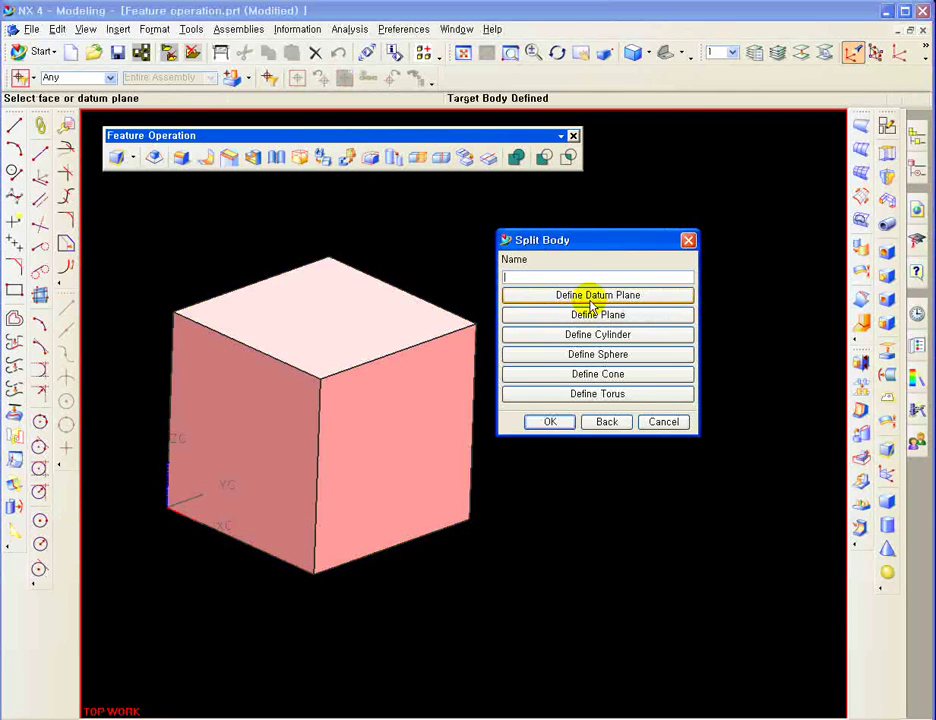
click(668, 424)
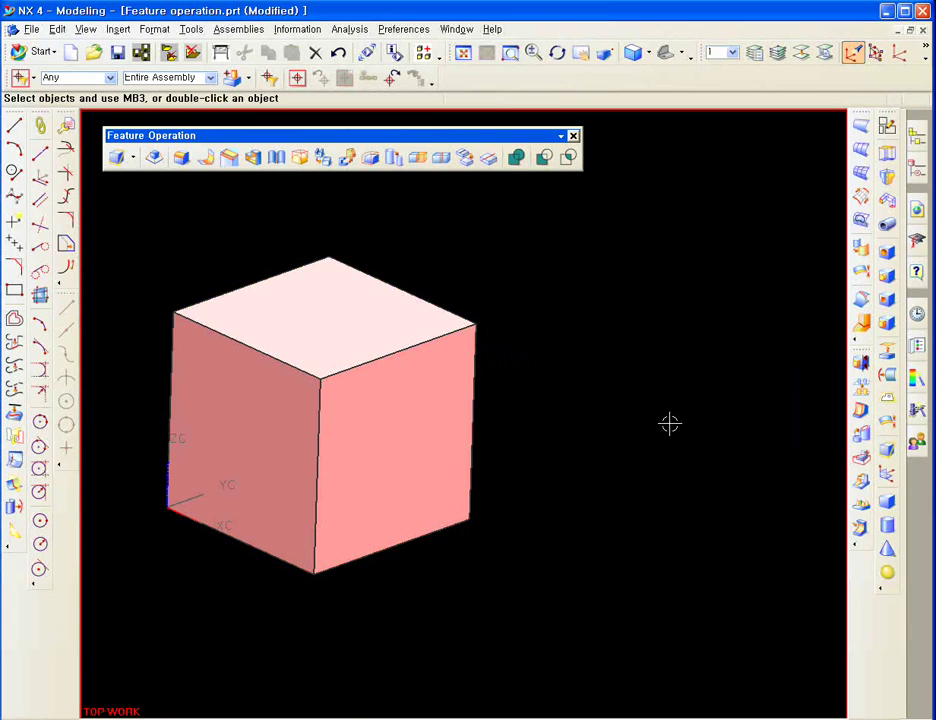
- Examine the plane methods available for the mirror plane in Mirror Curve
click(15, 444)
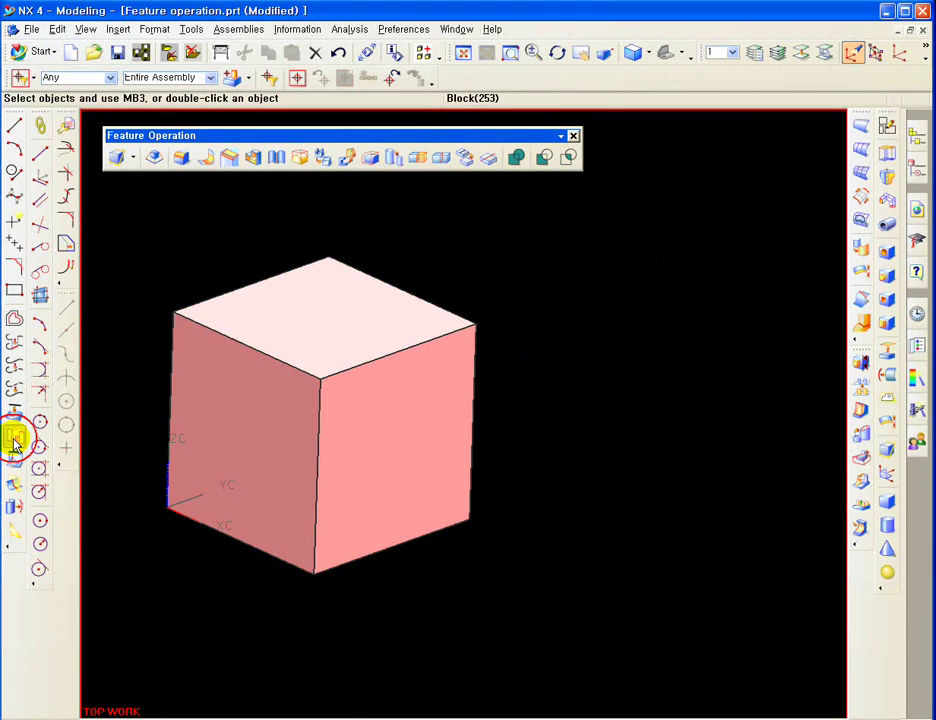
drag(535, 244, 553, 217)
click(620, 247)
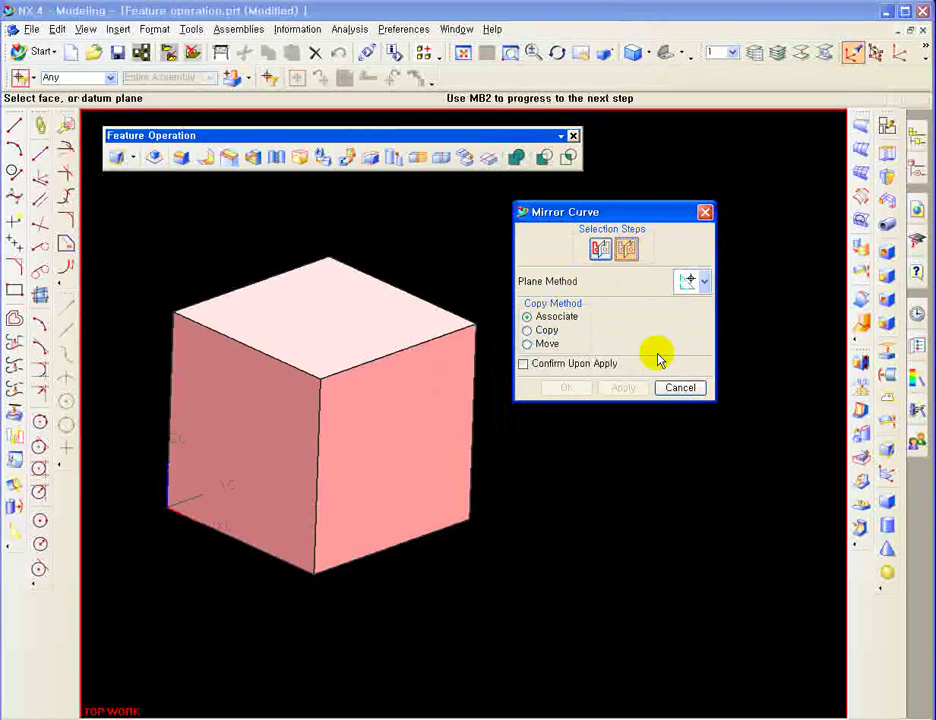
click(704, 284)
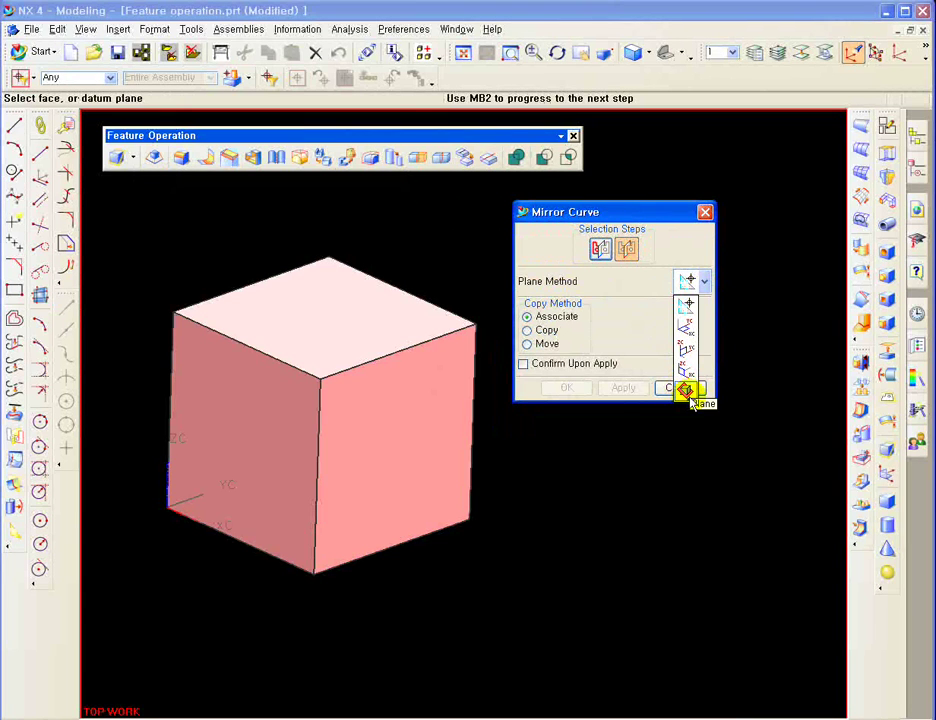
click(643, 297)
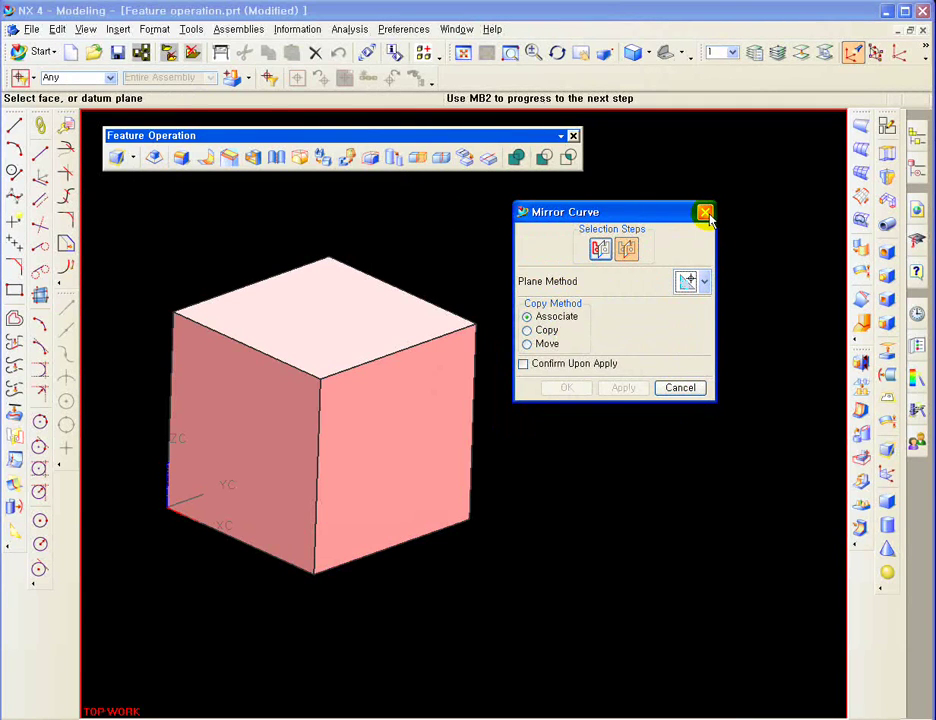
click(705, 213)
- Preview an inferred datum plane on the top face of the block
shift+middle_drag(469, 272, 508, 271)
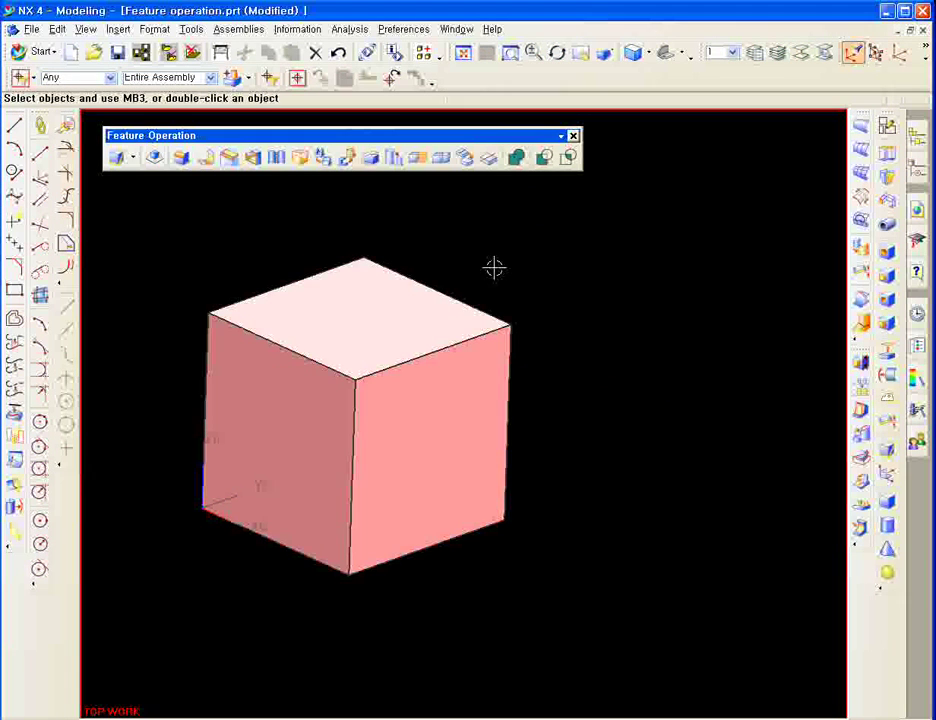
middle_drag(484, 263, 464, 255)
click(117, 159)
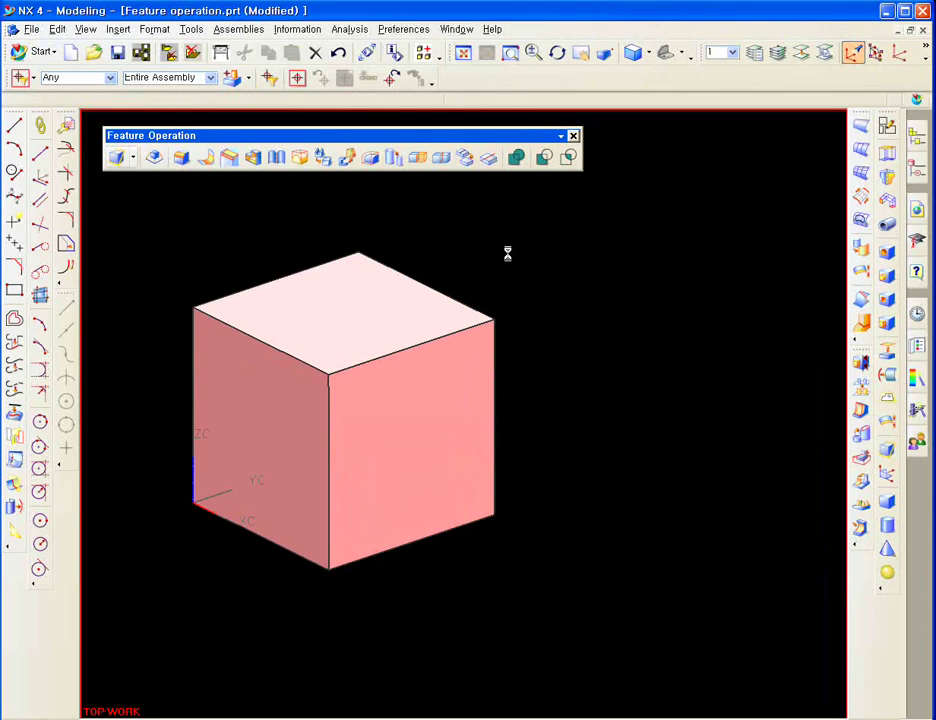
drag(552, 220, 566, 226)
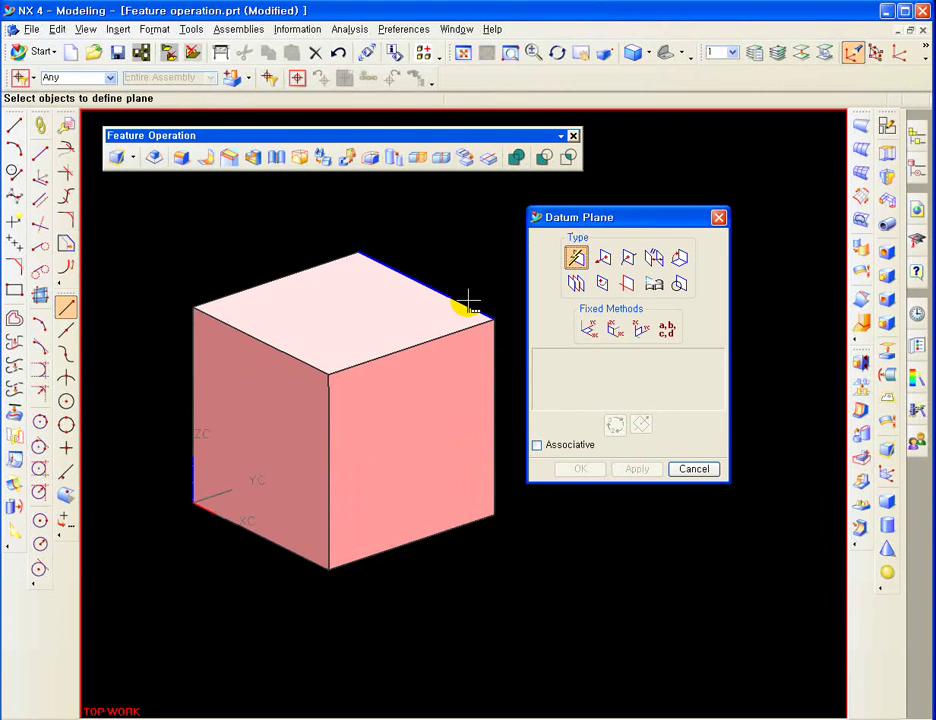
shift+middle_drag(470, 303, 453, 249)
drag(588, 228, 596, 236)
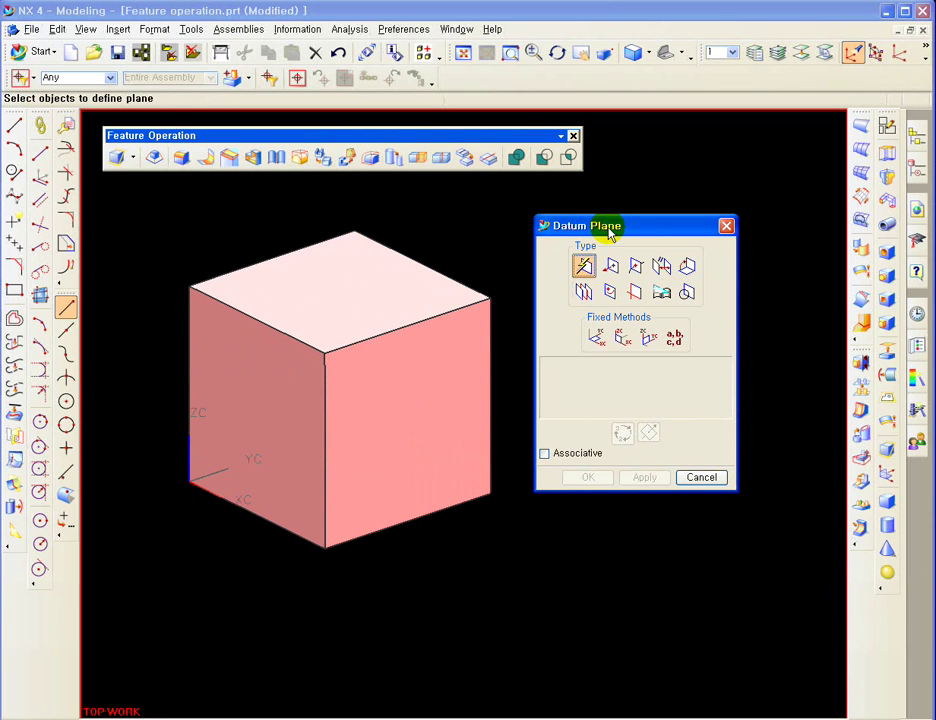
drag(609, 229, 602, 213)
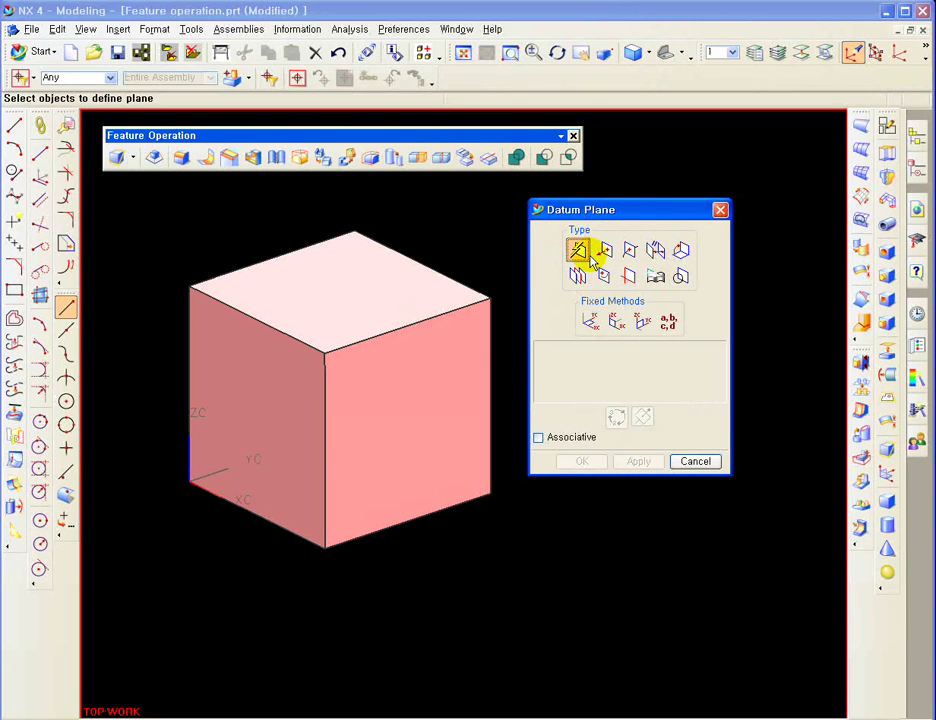
drag(581, 209, 600, 252)
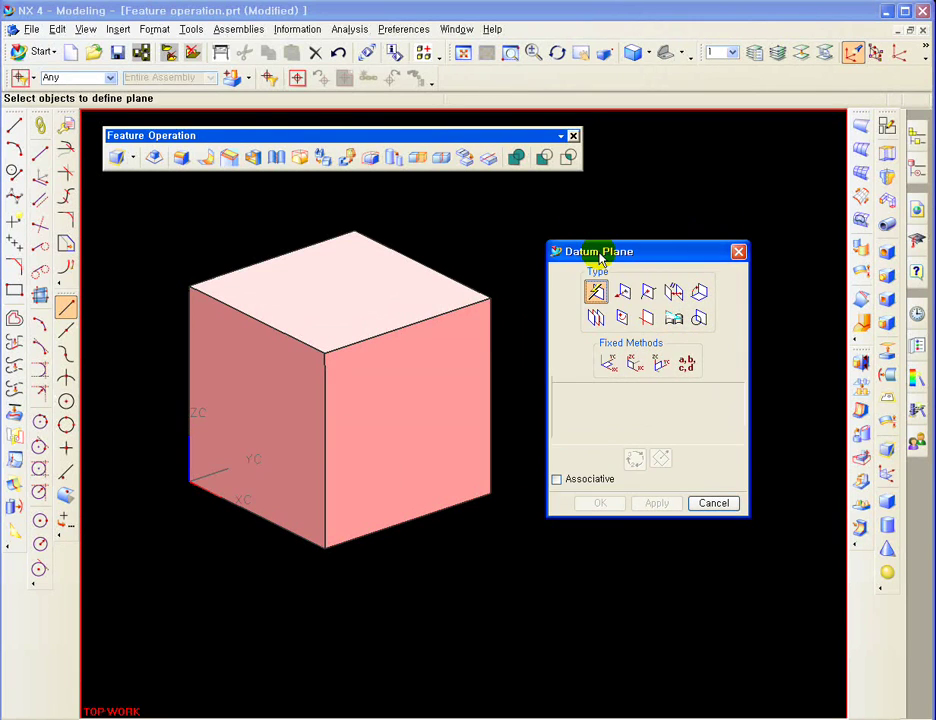
shift+middle_drag(420, 270, 415, 304)
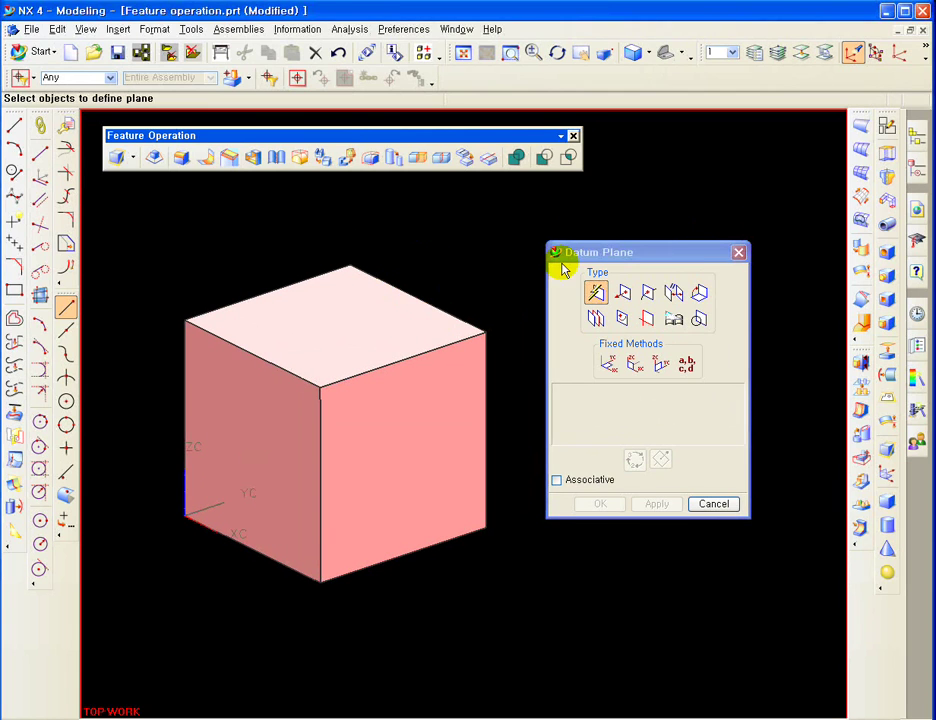
drag(562, 260, 576, 262)
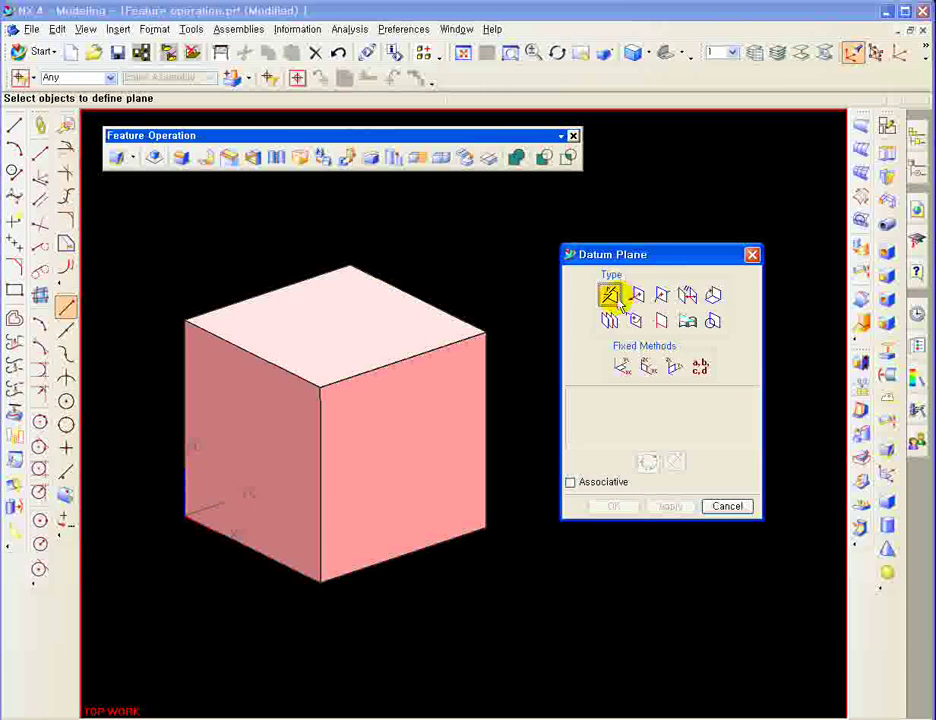
click(357, 311)
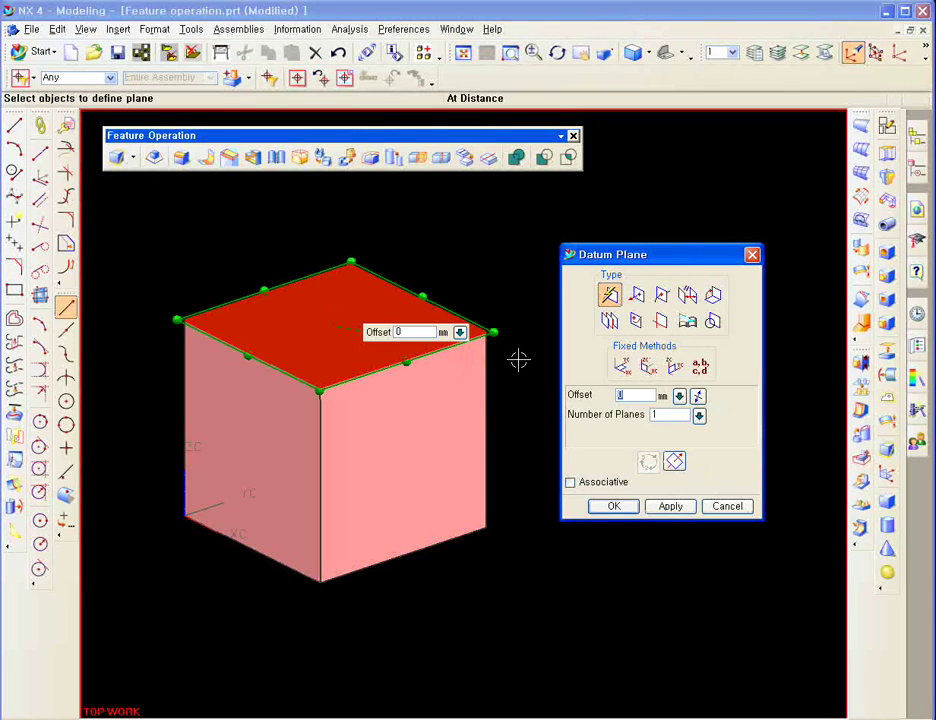
middle_drag(454, 282, 445, 313)
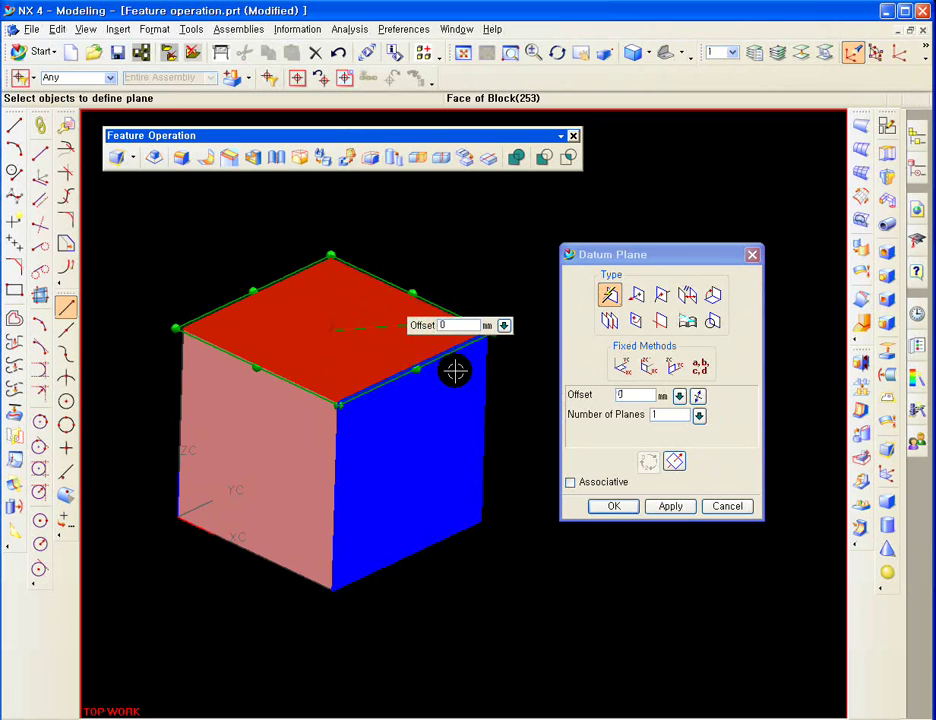
middle_drag(455, 372, 350, 292)
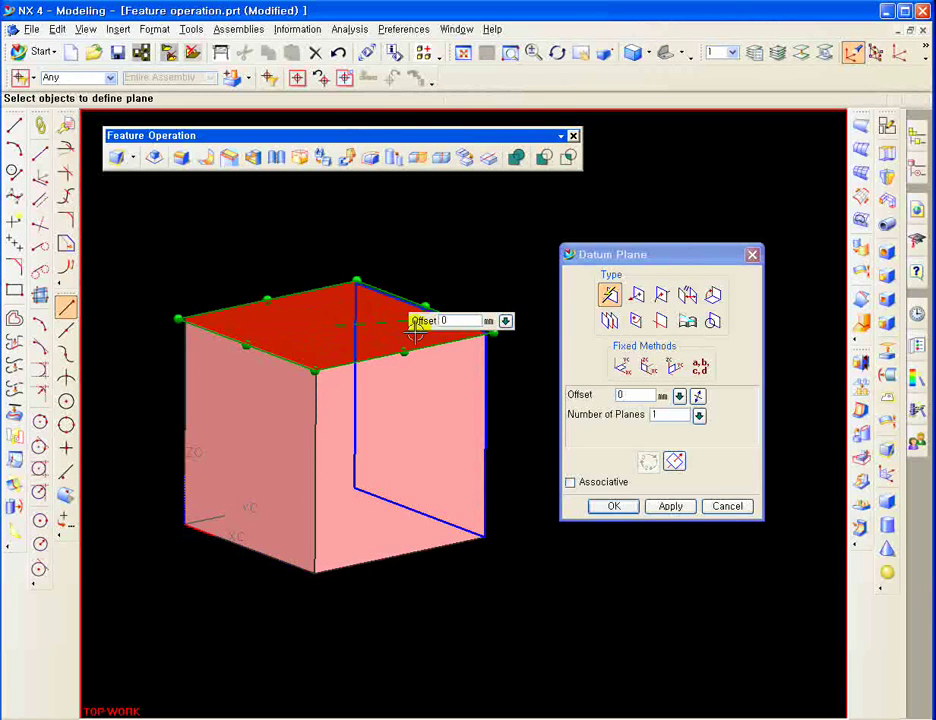
- Set the inferred datum plane's offset to 20 mm above the block's top face and open its number of planes for editing
drag(419, 332, 267, 259)
click(286, 257)
text(2)
key(Return)
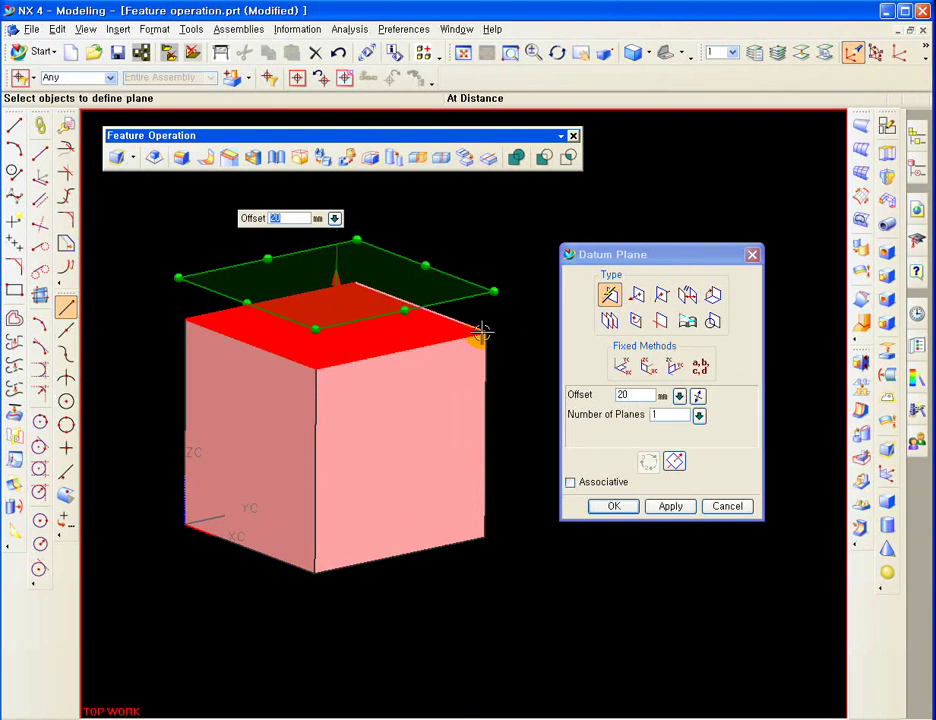
middle_drag(504, 265, 484, 281)
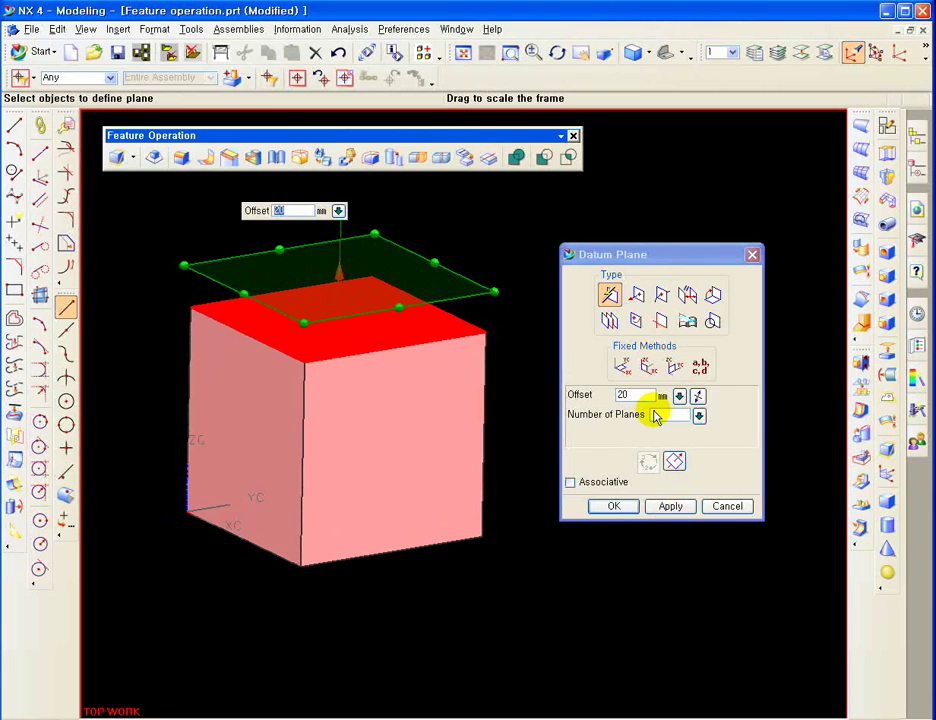
click(660, 414)
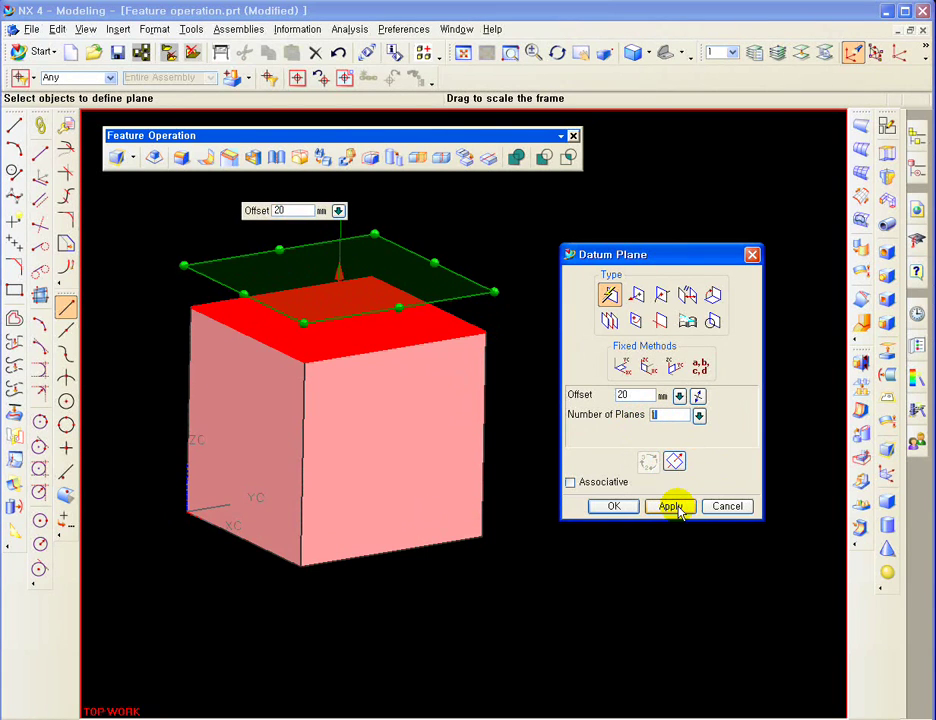
- Preview a point-and-direction datum plane at the front corner of the block's top face
click(119, 157)
drag(597, 253, 564, 224)
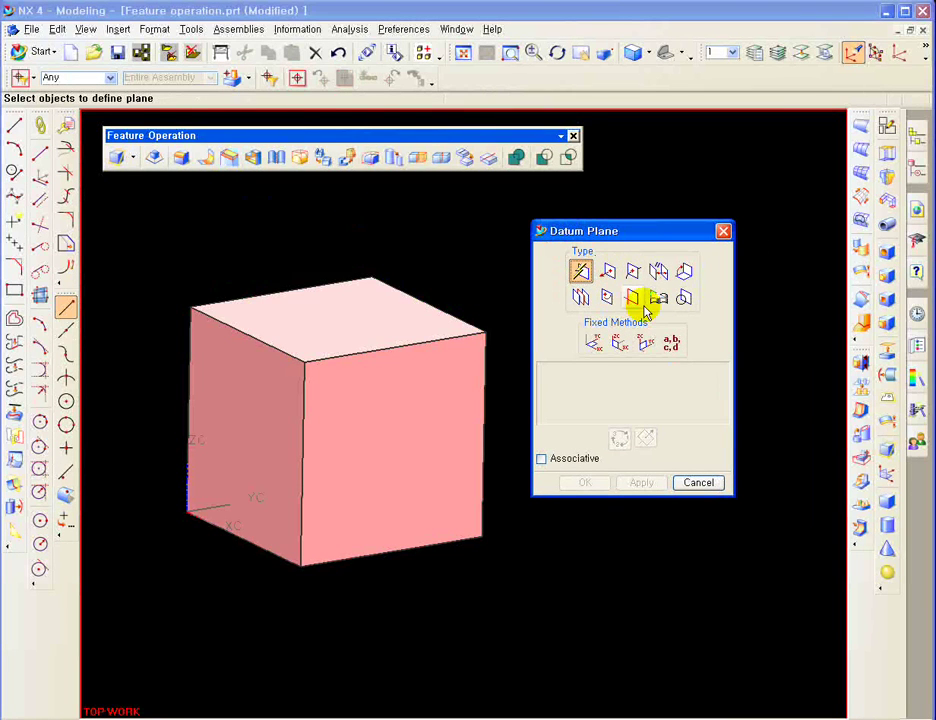
middle_drag(368, 282, 474, 305)
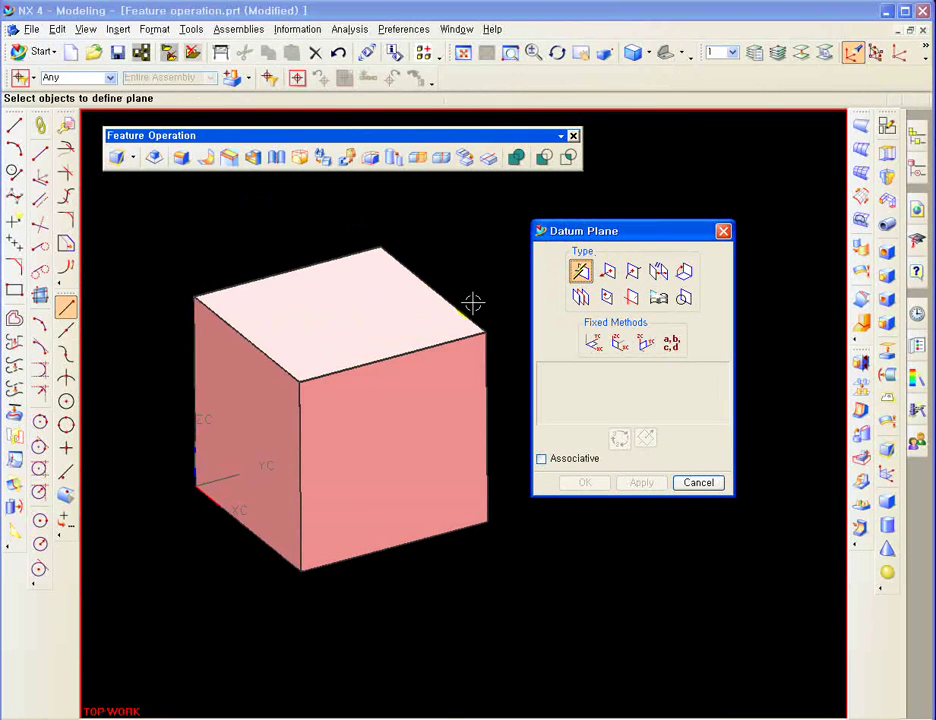
click(608, 272)
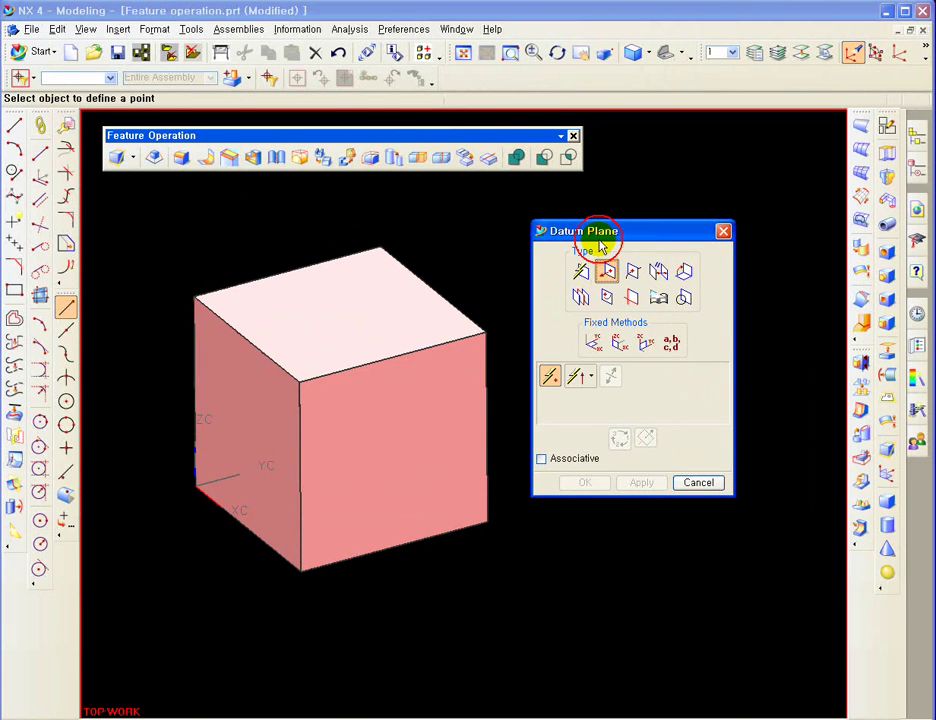
drag(601, 247, 621, 247)
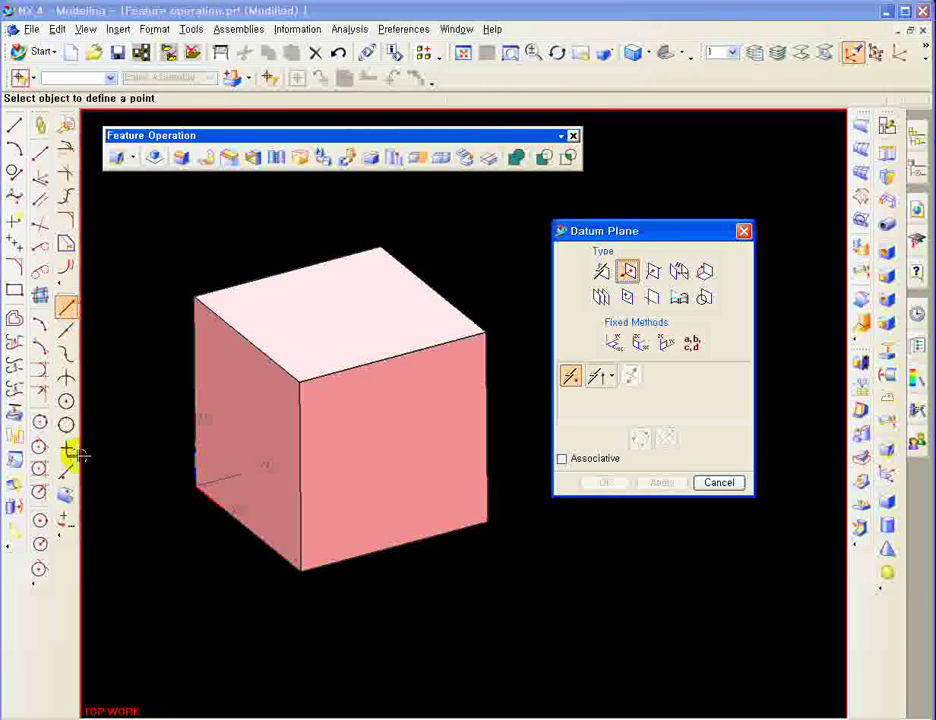
click(300, 380)
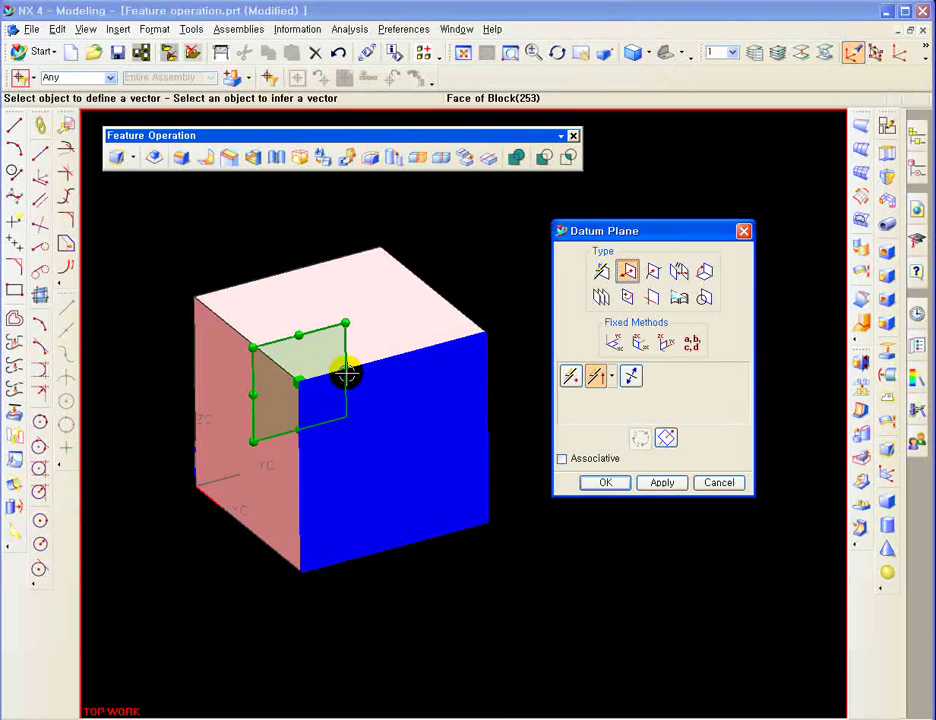
drag(627, 231, 621, 209)
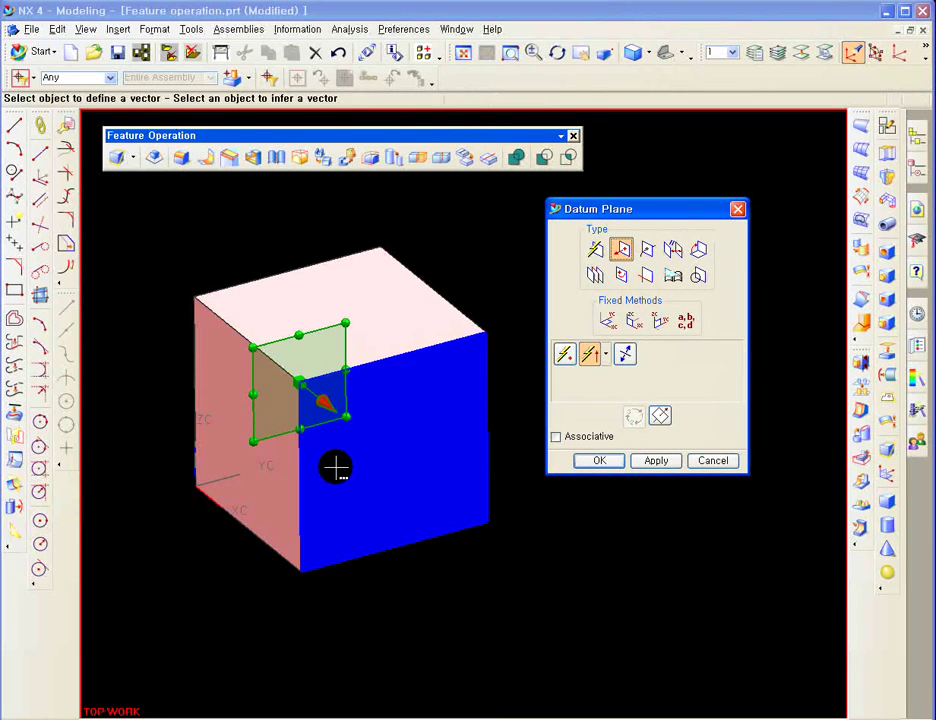
middle_drag(378, 424, 405, 448)
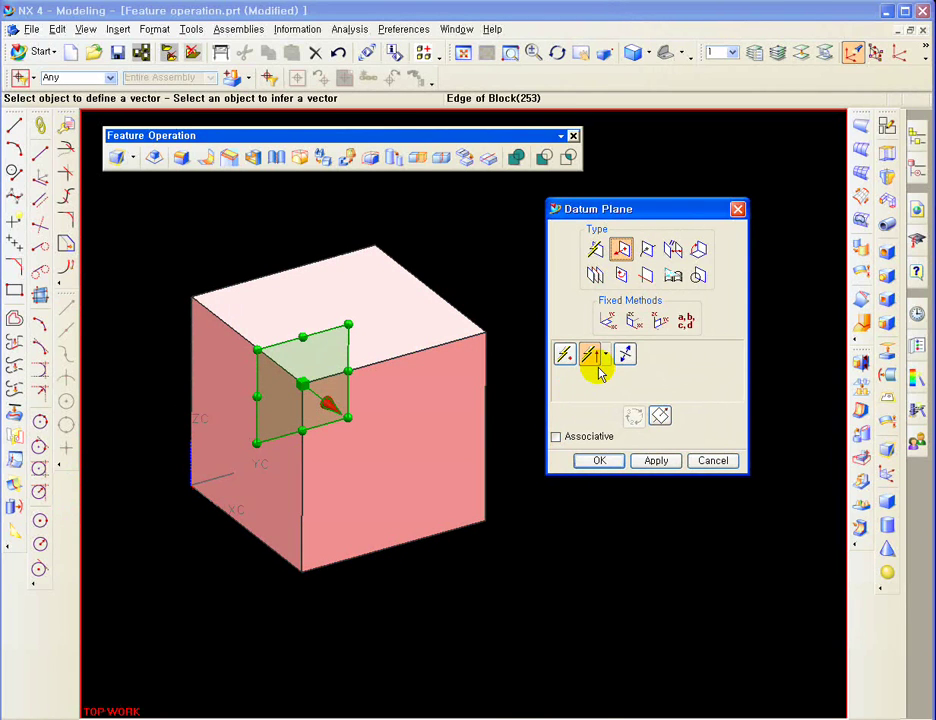
- Try the XC and YC axis directions for the datum plane, ending with its normal along ZC
click(599, 364)
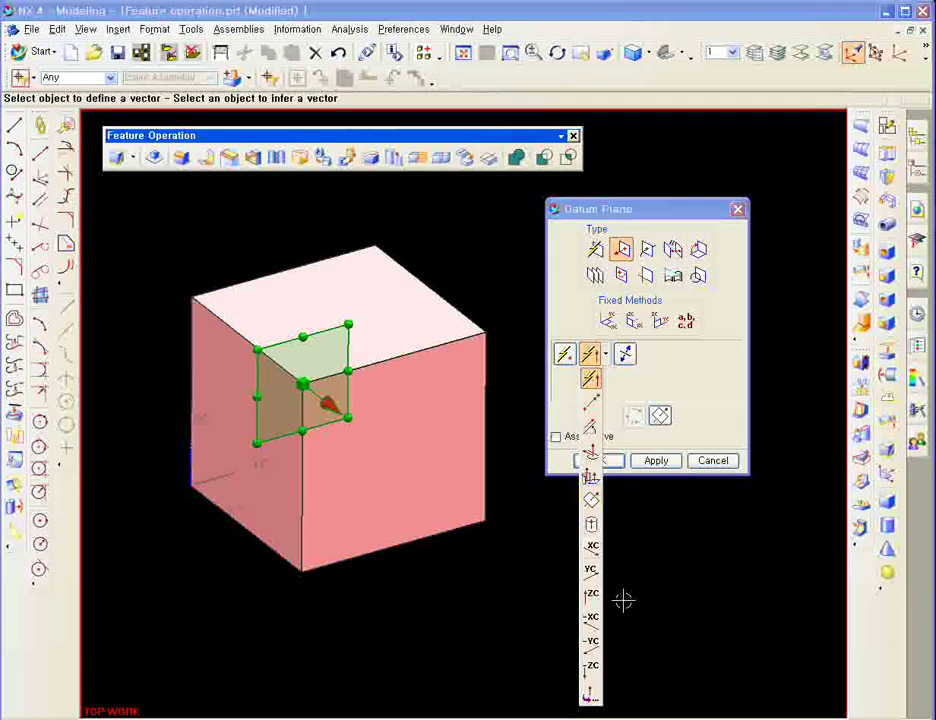
click(593, 550)
click(600, 355)
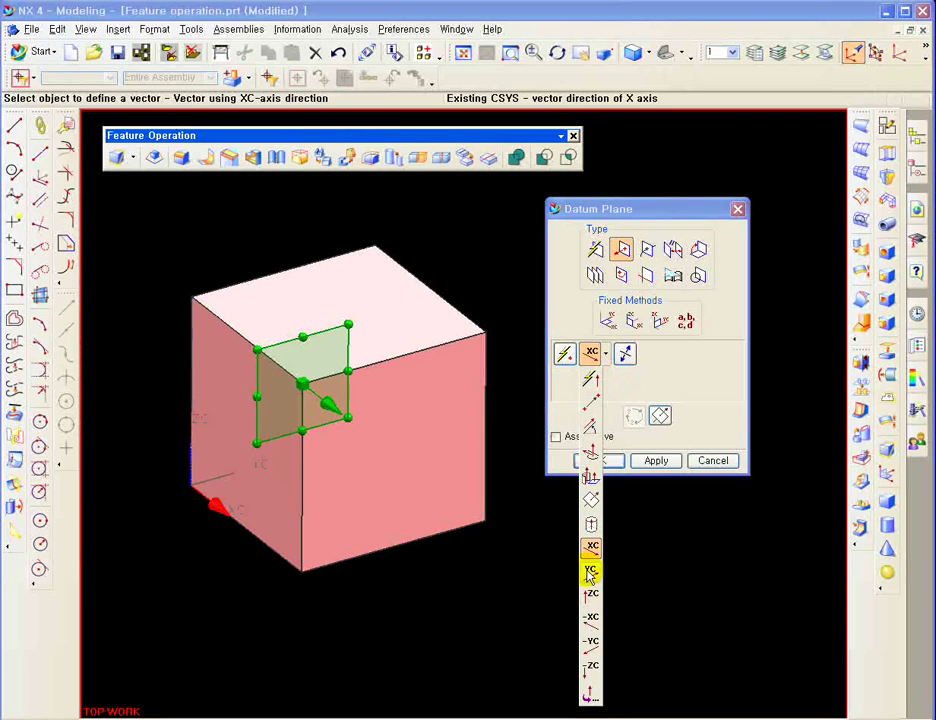
click(591, 572)
click(598, 355)
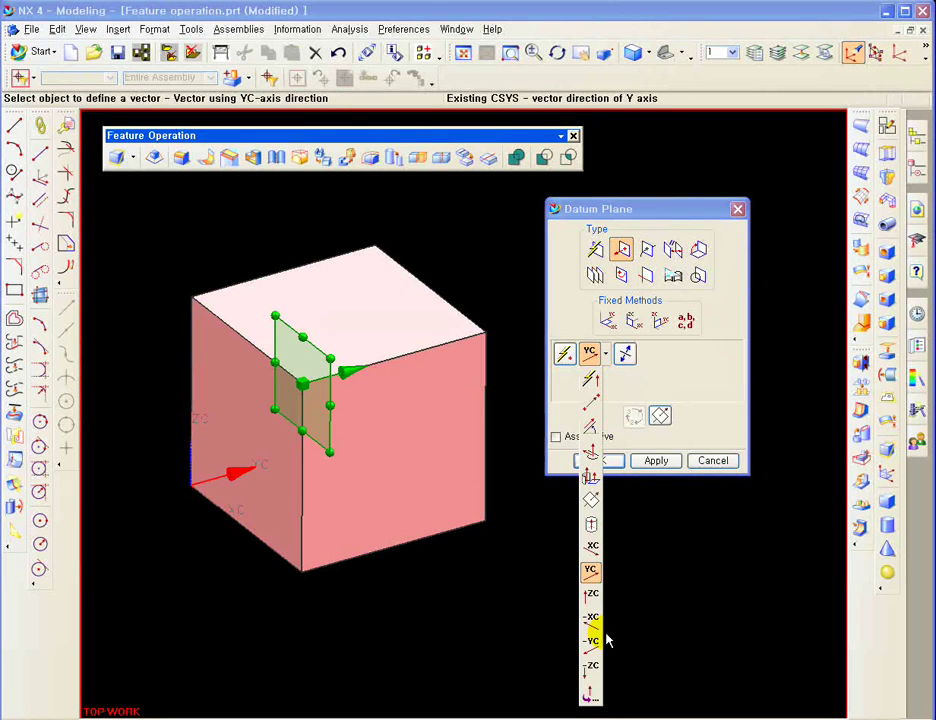
click(593, 597)
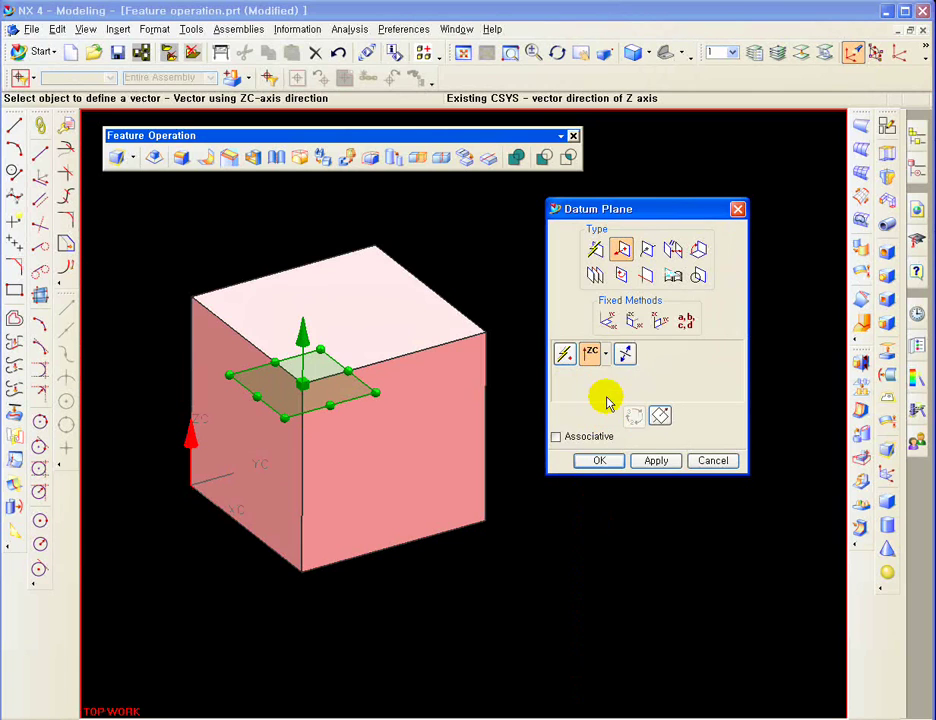
click(610, 355)
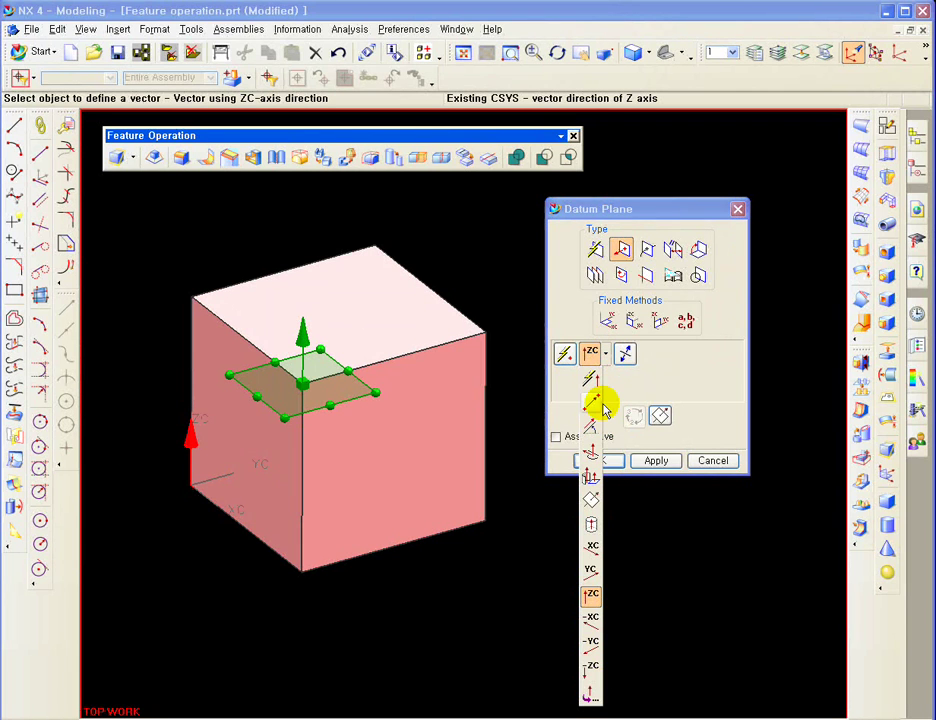
- Reverse the plane's direction to point down and create the datum plane at the block corner
click(626, 356)
click(626, 356)
click(626, 356)
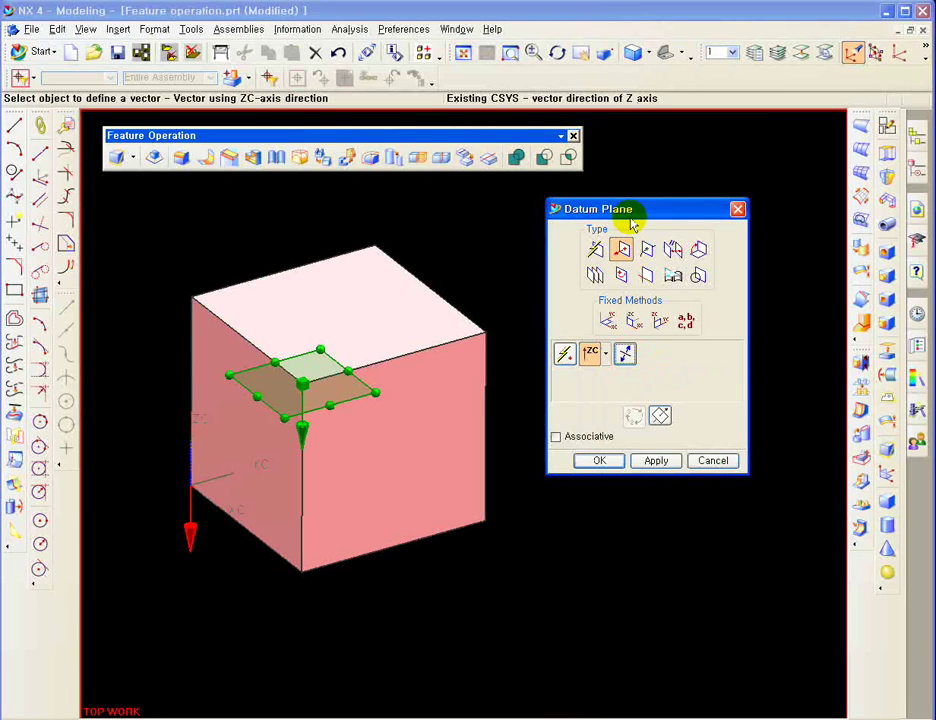
drag(630, 220, 625, 205)
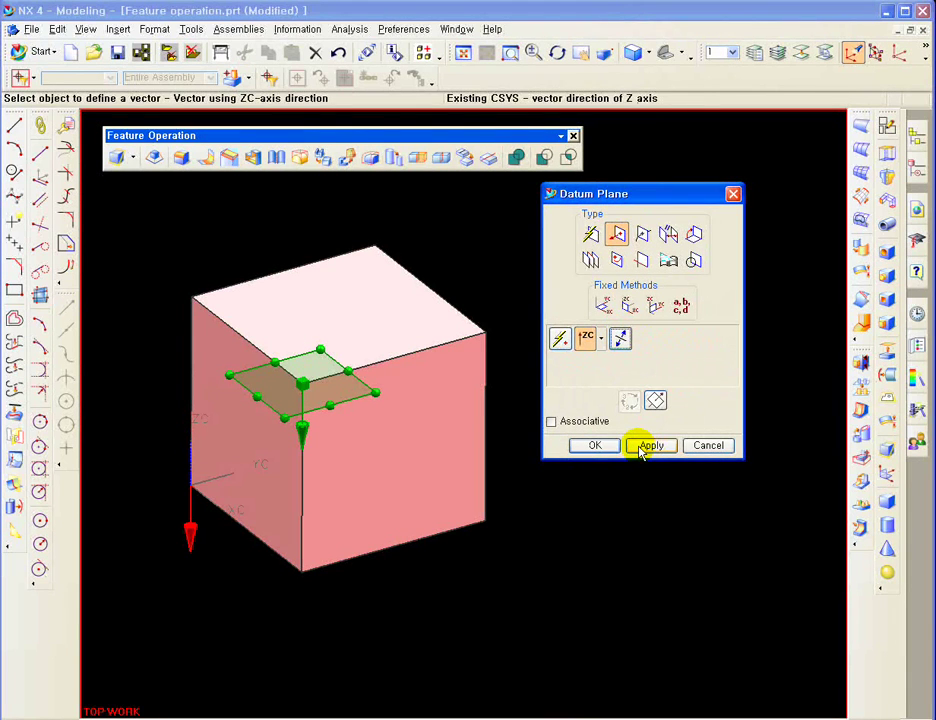
click(645, 447)
mouse_move(422, 437)
middle_down()
mouse_move(416, 359)
mouse_move(418, 417)
middle_up()
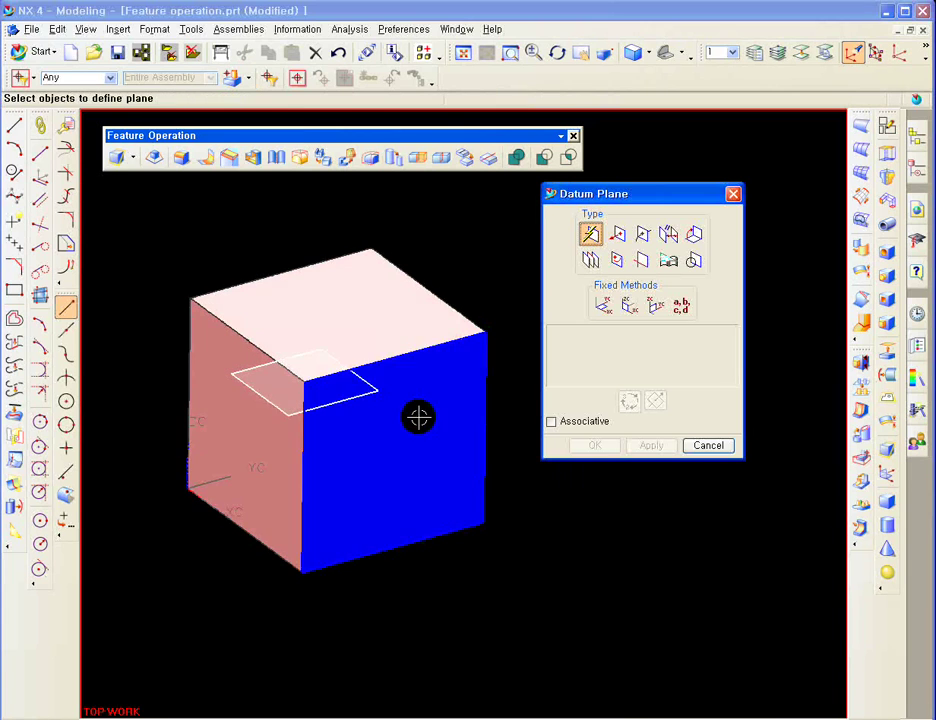
- Draw an open, wavy degree 5 Studio Spline through points in the empty area beside the block
click(645, 238)
drag(607, 203, 342, 224)
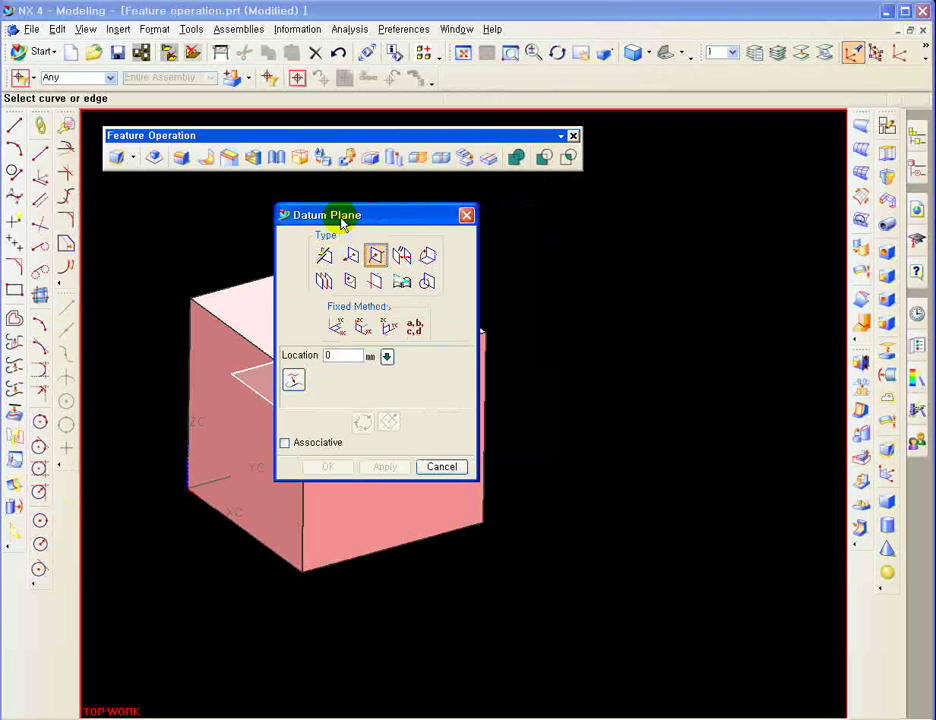
click(15, 198)
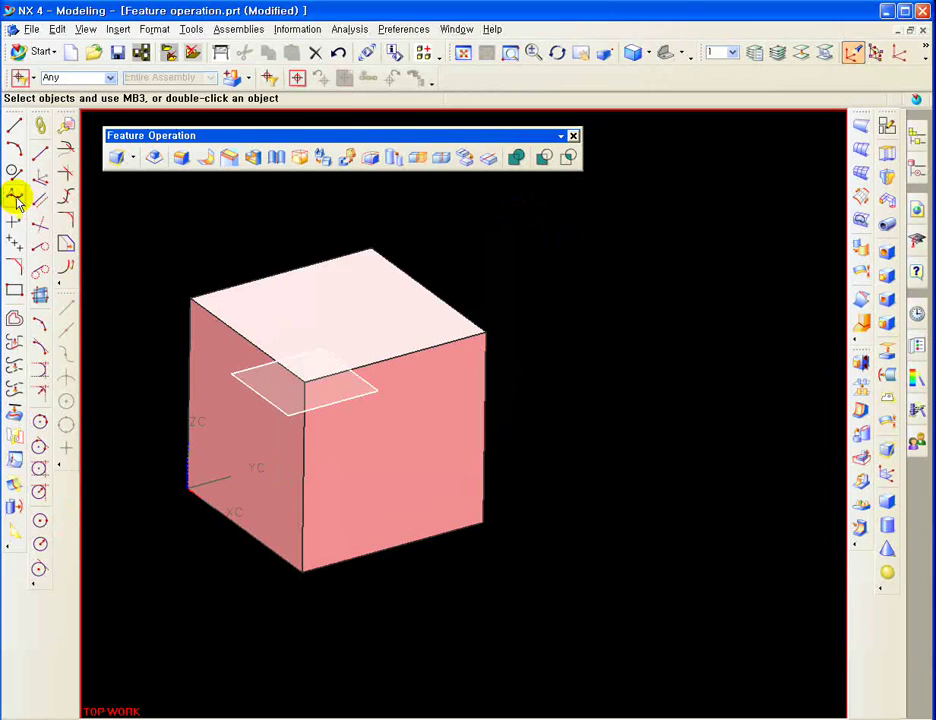
shift+middle_drag(589, 451, 512, 422)
click(457, 389)
click(524, 370)
click(558, 438)
click(621, 424)
click(692, 506)
middle_click(762, 430)
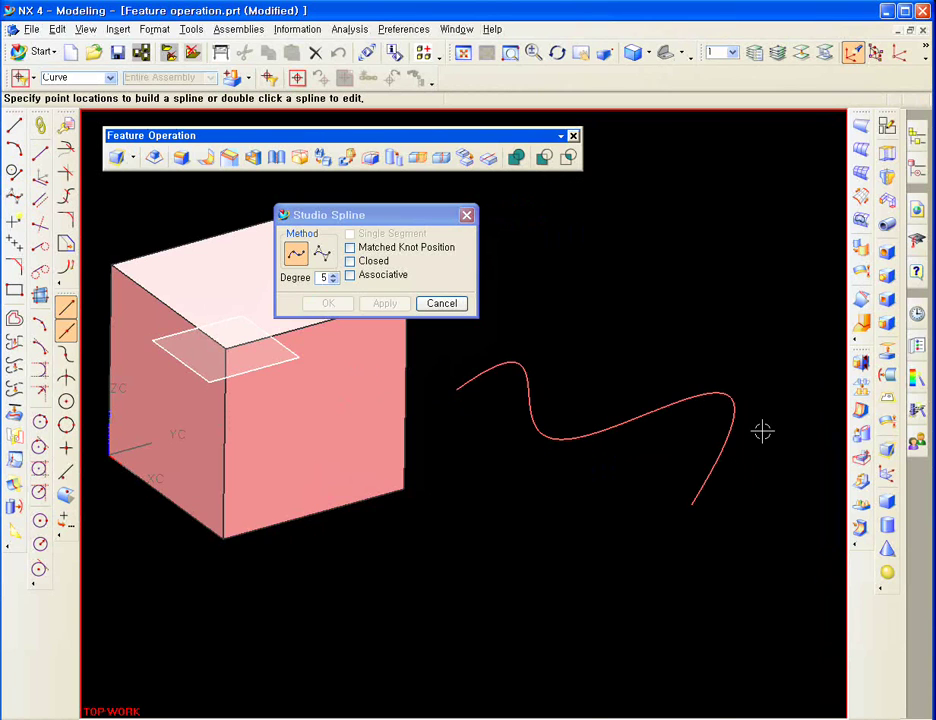
shift+middle_drag(762, 430, 682, 572)
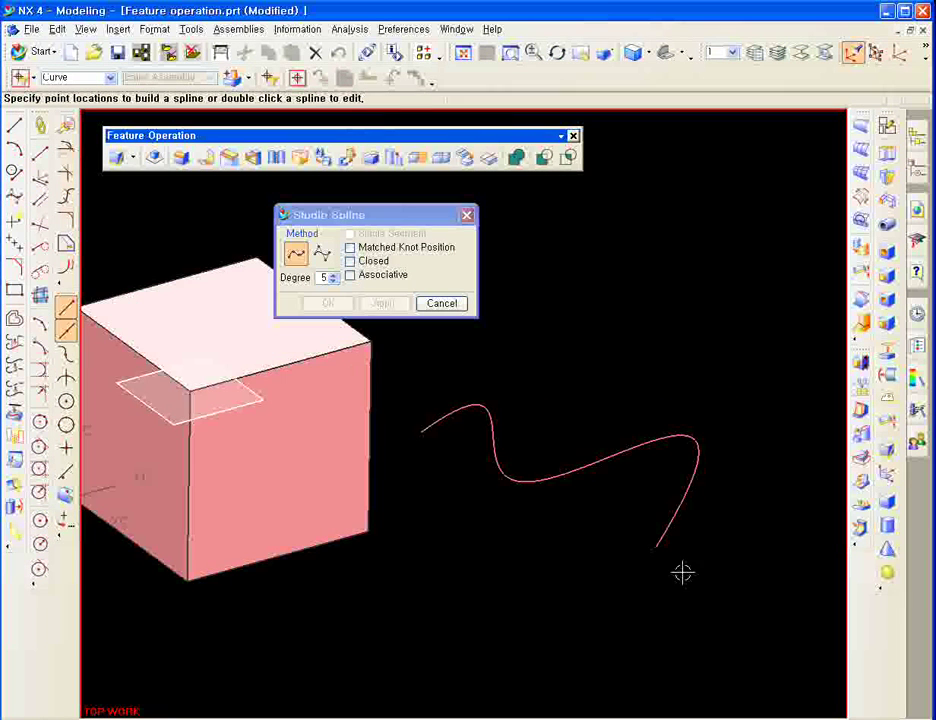
click(442, 303)
- Create an on-curve datum plane about 273 mm along the spline, near its lower end
click(118, 157)
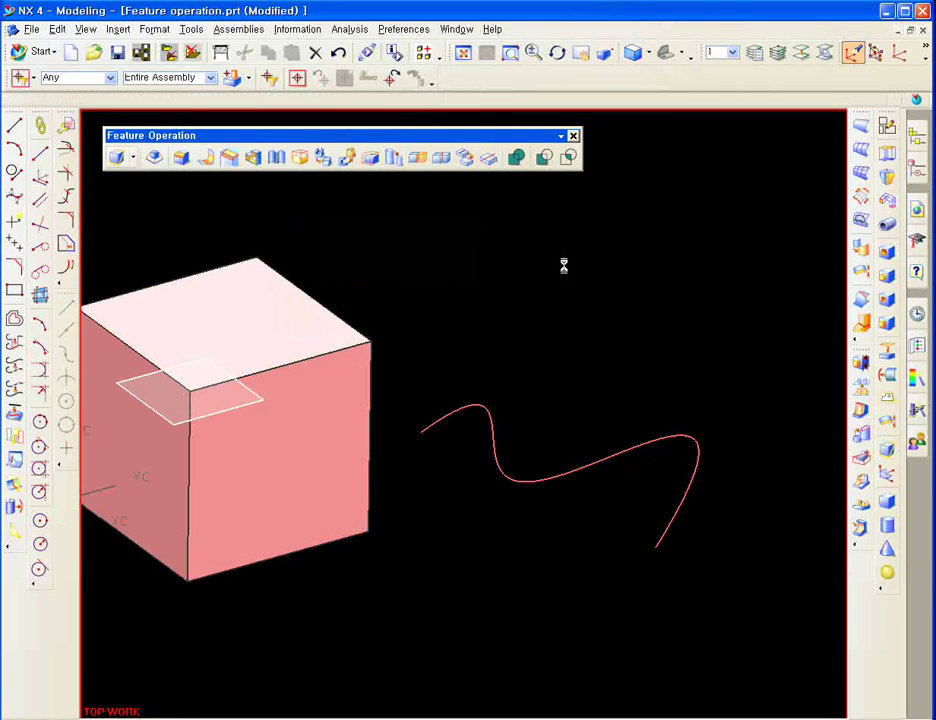
click(376, 255)
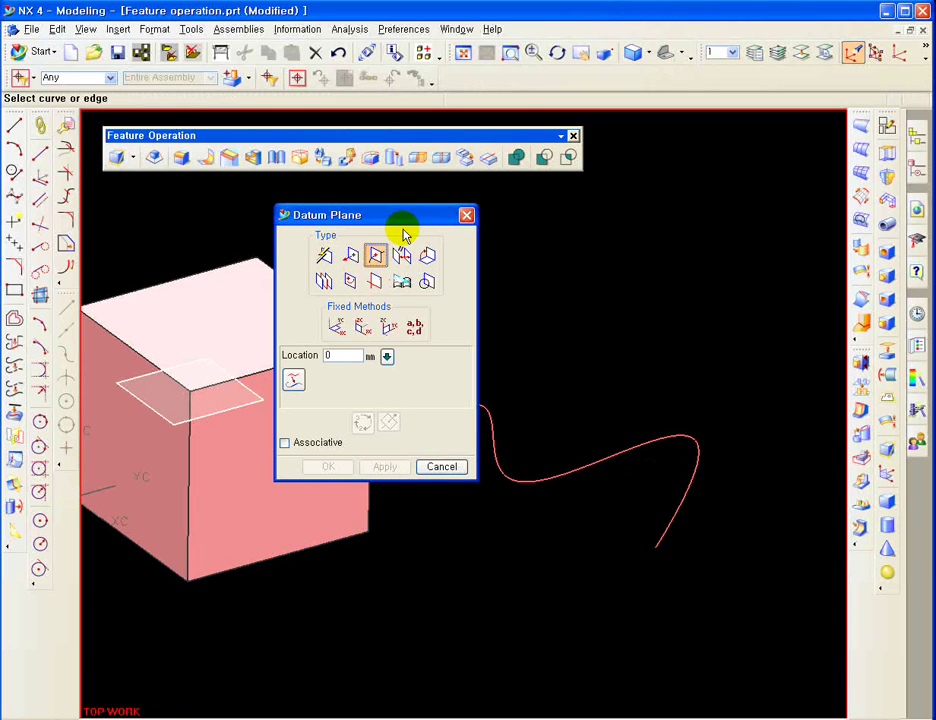
drag(404, 222, 347, 239)
click(690, 487)
click(690, 487)
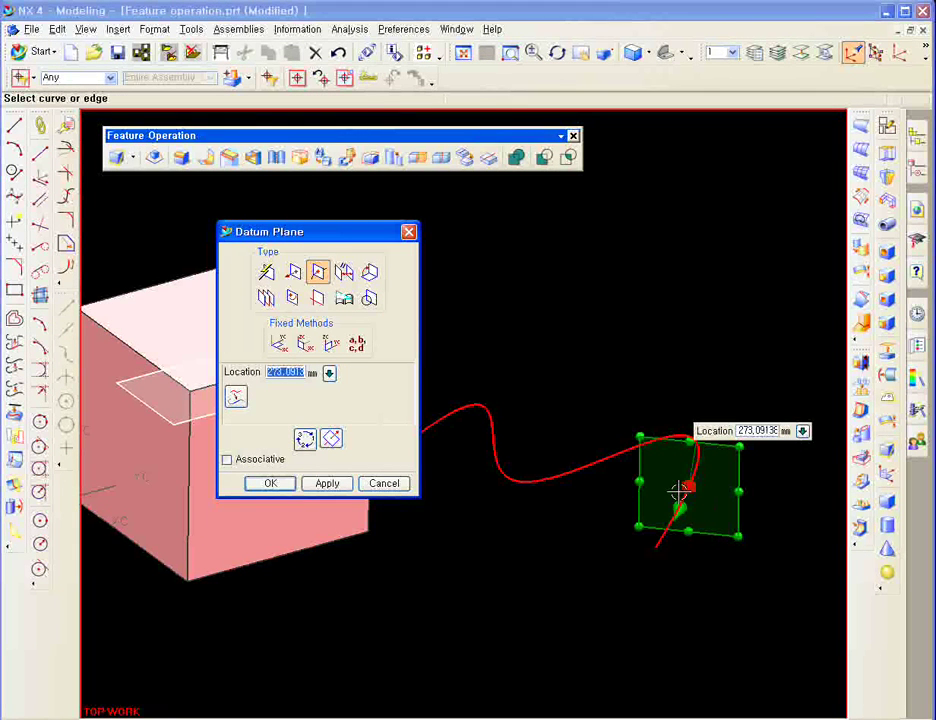
mouse_move(686, 487)
mouse_down()
mouse_move(687, 458)
mouse_move(639, 422)
mouse_move(593, 455)
mouse_move(520, 452)
mouse_move(464, 397)
mouse_move(567, 464)
mouse_move(633, 432)
mouse_move(681, 455)
mouse_move(687, 487)
mouse_up()
middle_click(729, 625)
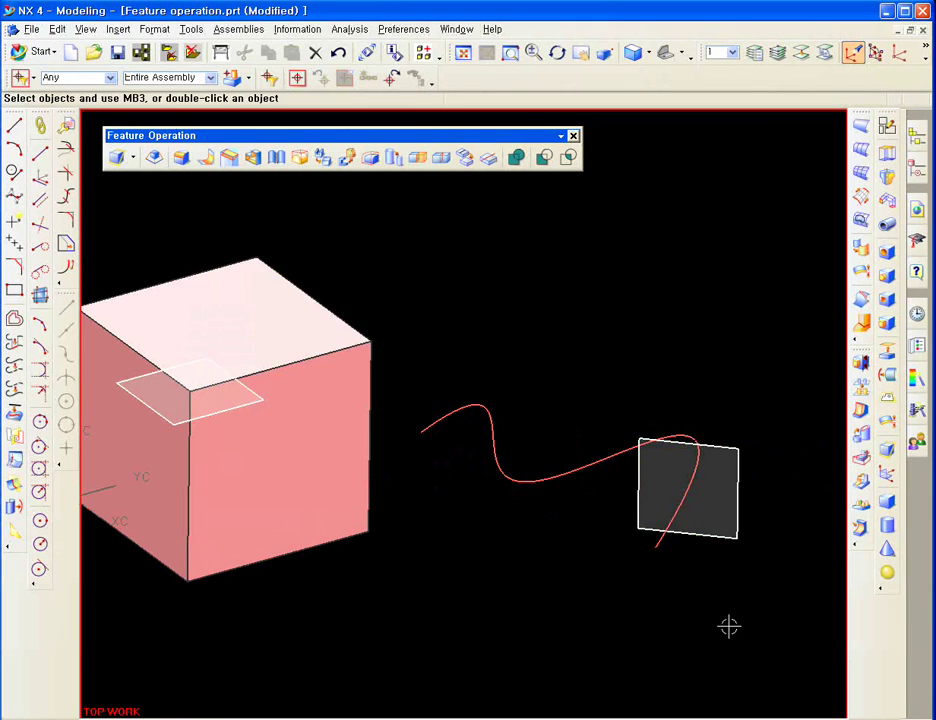
- Preview an at-angle datum plane at 90 degrees to the block's top face, using its back edge as the axis
click(117, 157)
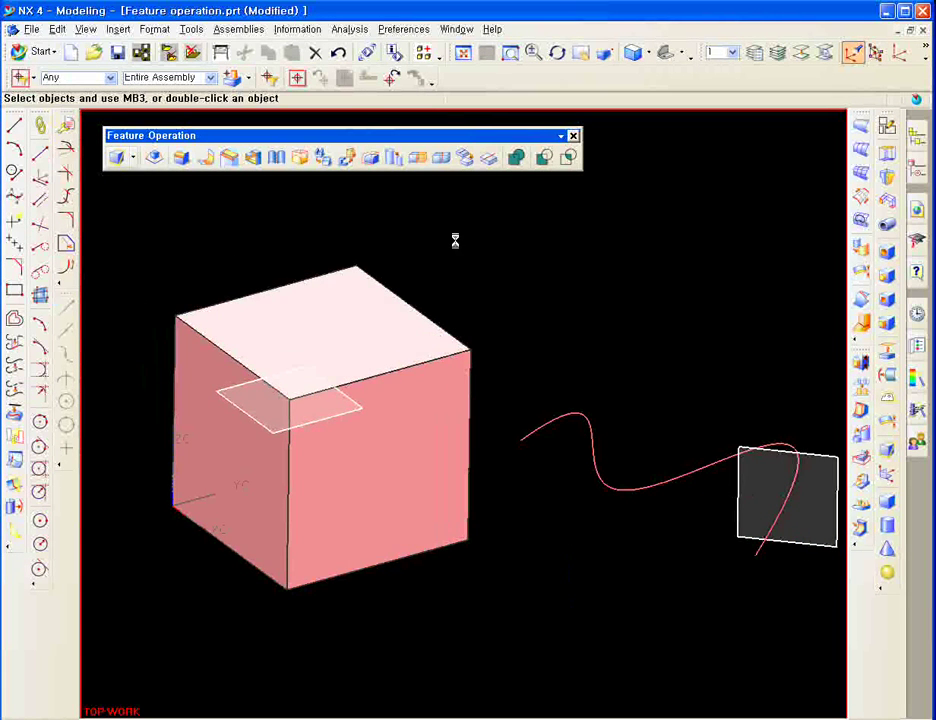
click(369, 272)
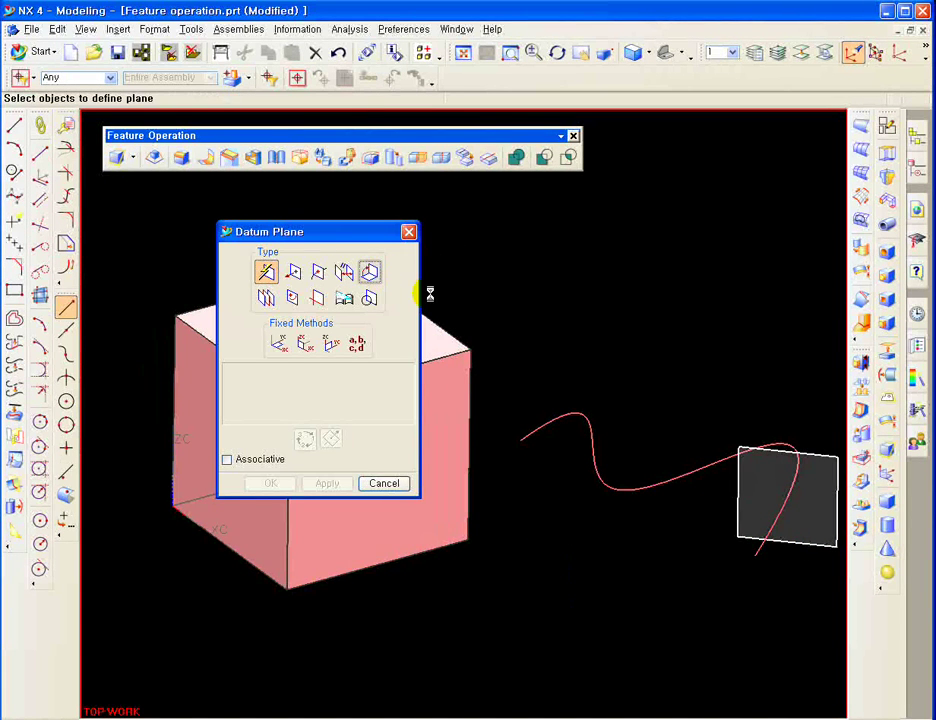
drag(348, 248, 672, 251)
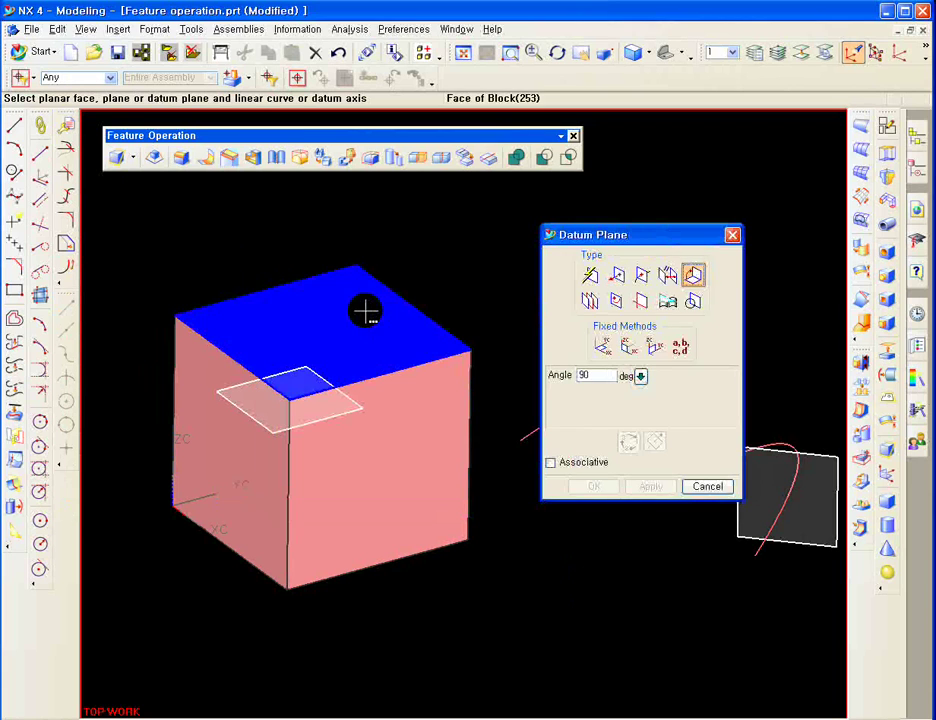
click(366, 311)
click(470, 336)
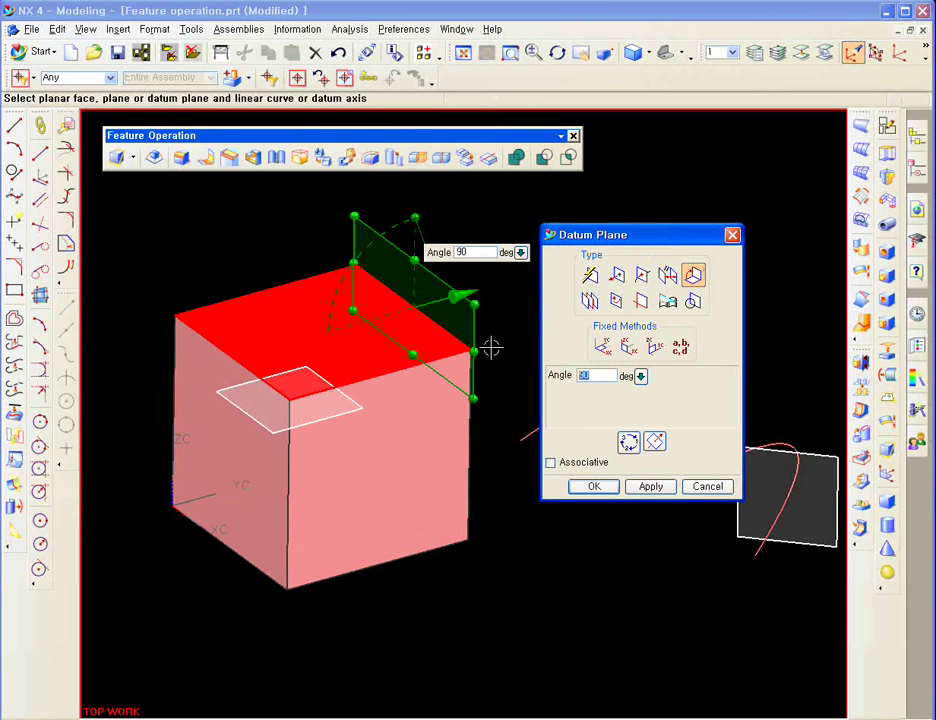
shift+middle_drag(345, 228, 310, 292)
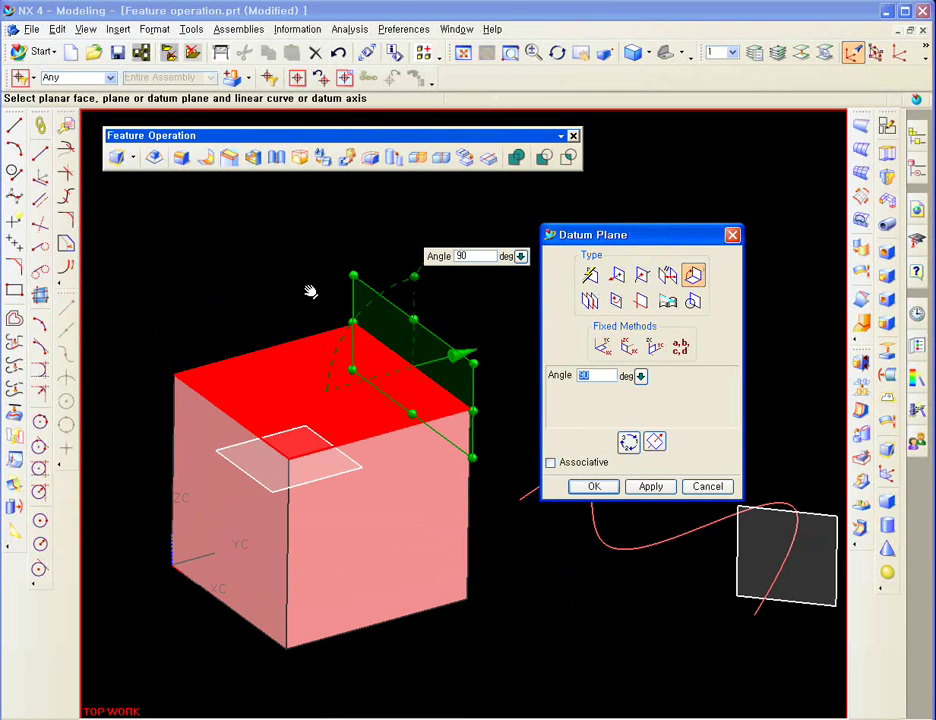
- Set the angled plane to 45 degrees, and try adjusting it to 55 degrees with its angle handle
text(4)
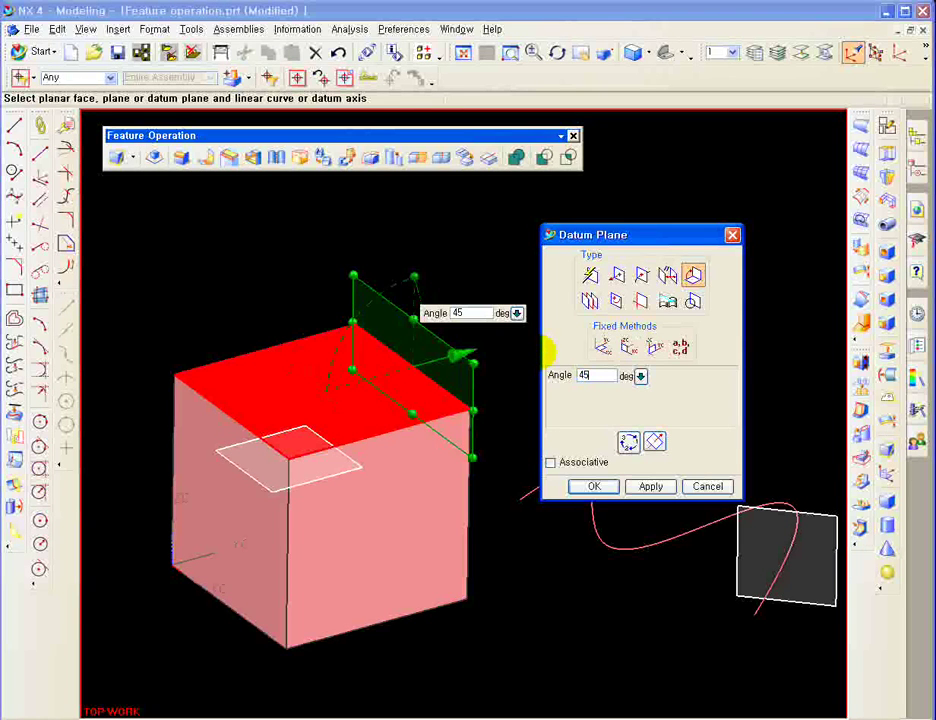
text(5)
key(Return)
middle_drag(343, 293, 368, 263)
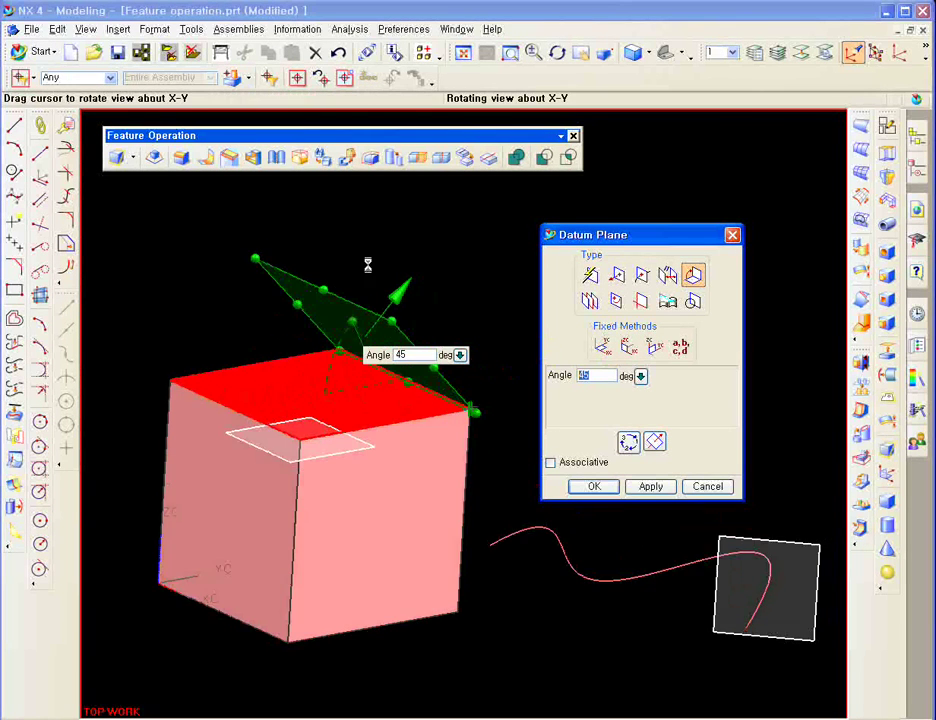
mouse_move(359, 318)
mouse_down()
mouse_move(476, 328)
mouse_move(409, 307)
mouse_move(295, 355)
mouse_move(439, 289)
mouse_move(322, 338)
mouse_move(368, 318)
mouse_move(370, 330)
mouse_move(351, 320)
mouse_up()
middle_drag(441, 270, 504, 301)
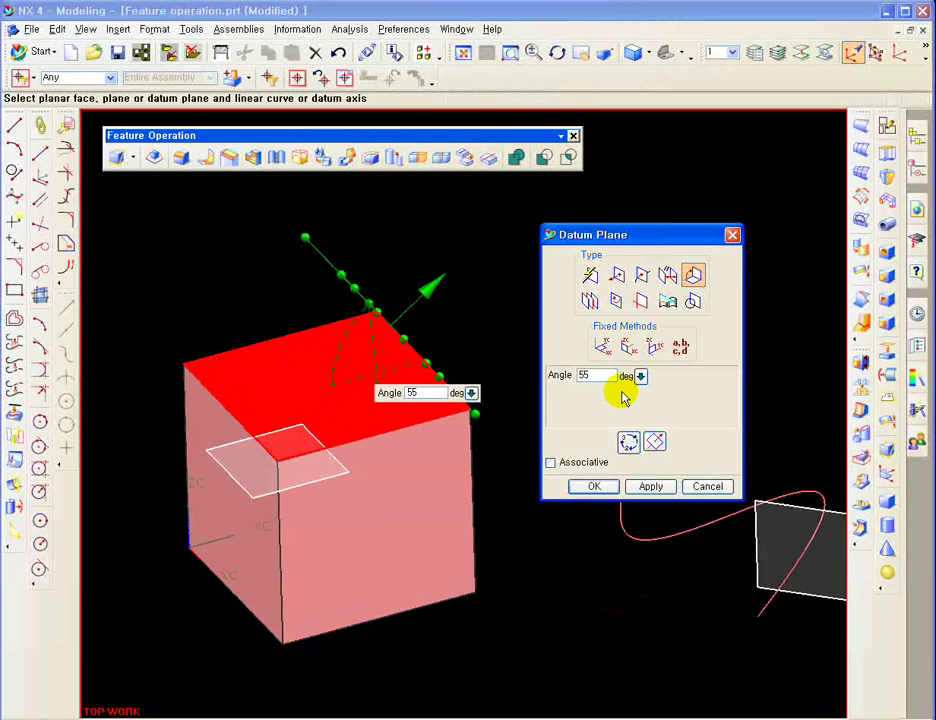
- Preview a bisecting datum plane midway between the block's front face and the opposite parallel face
click(591, 302)
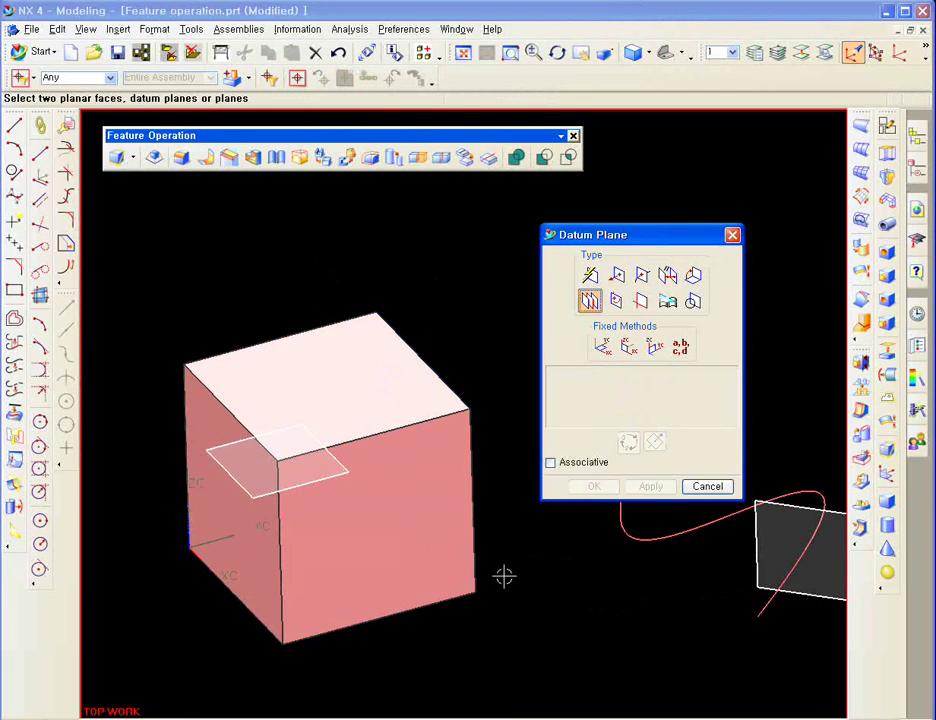
click(356, 447)
middle_drag(236, 332, 200, 284)
click(220, 302)
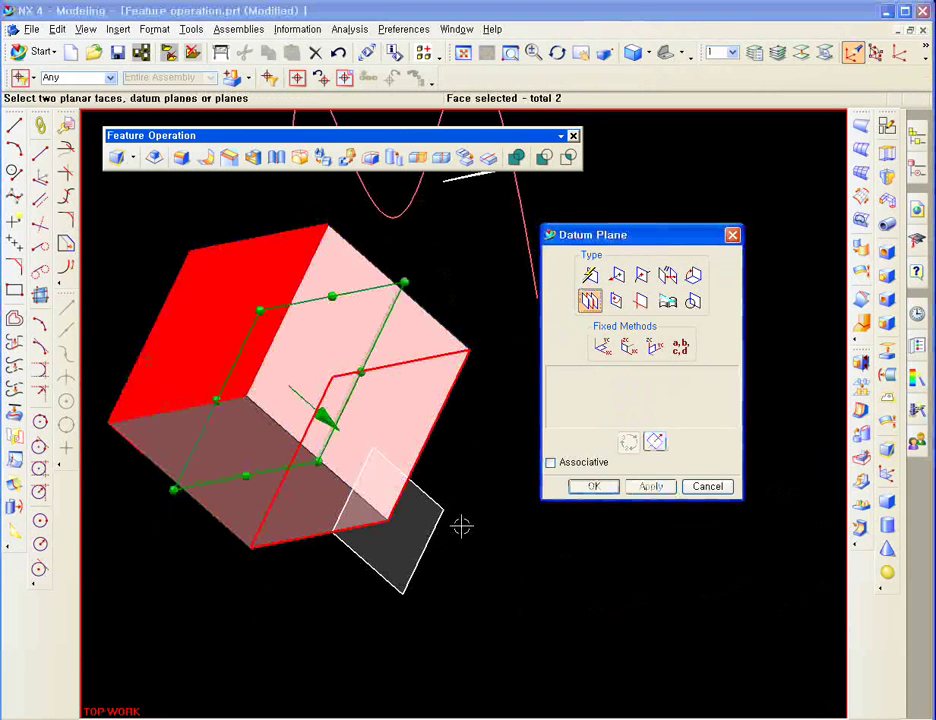
middle_drag(461, 526, 465, 343)
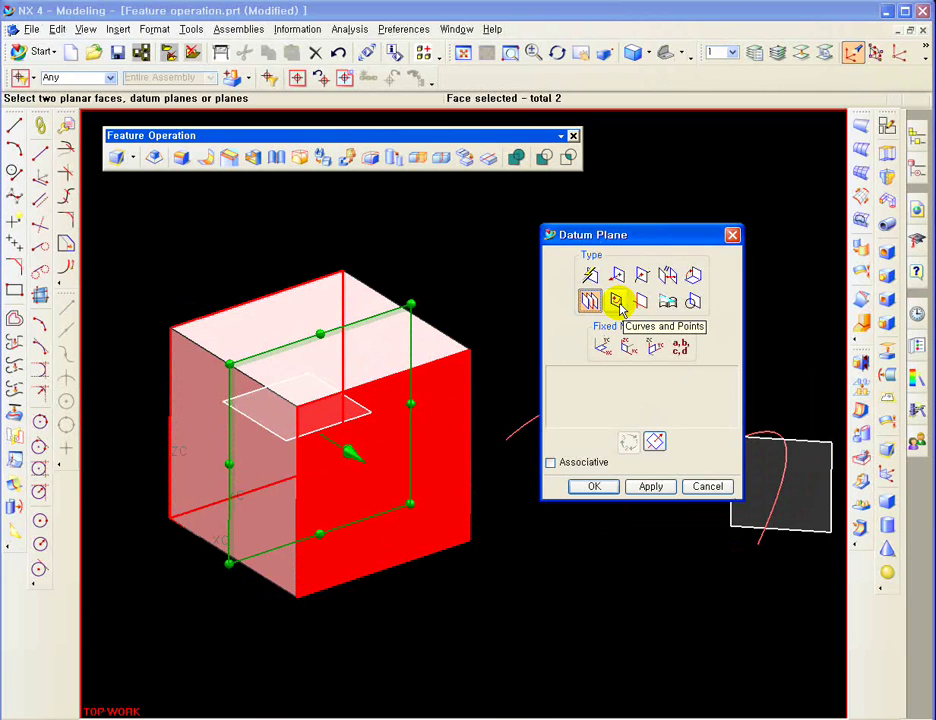
scroll(251, 389, down, 2)
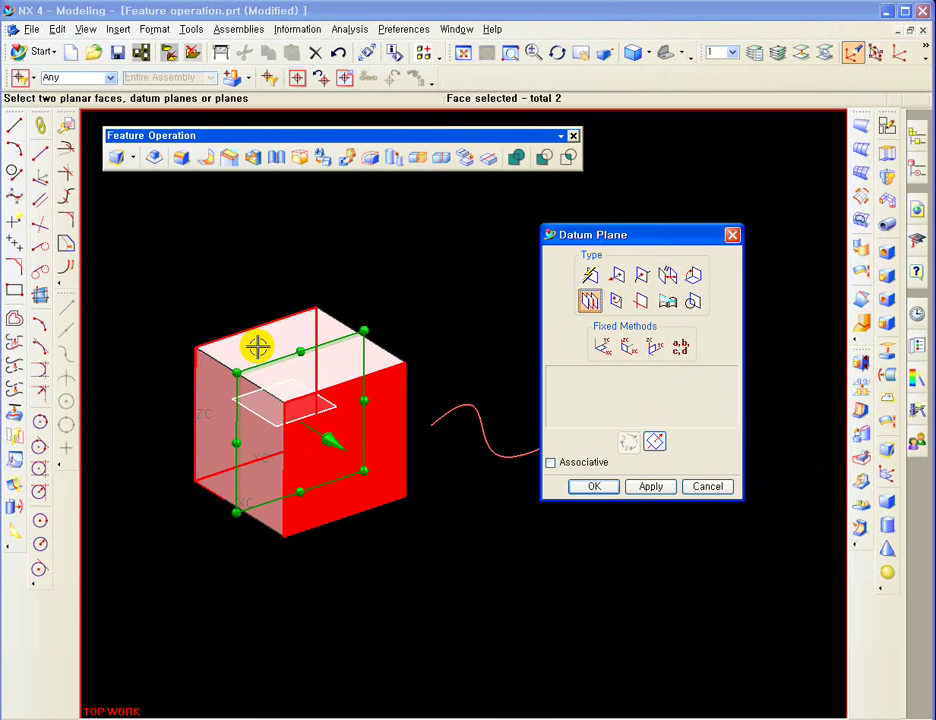
- Place a free point above and beside the block, and draw a slanted line near it above the spline
click(15, 228)
drag(130, 142, 199, 148)
click(460, 265)
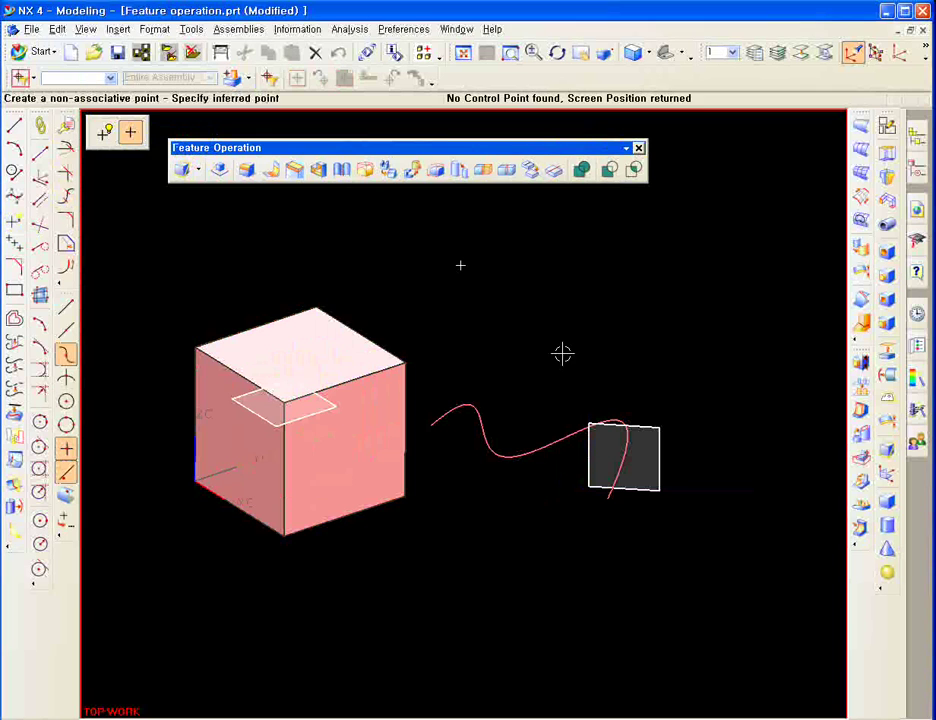
click(41, 155)
click(494, 324)
click(610, 268)
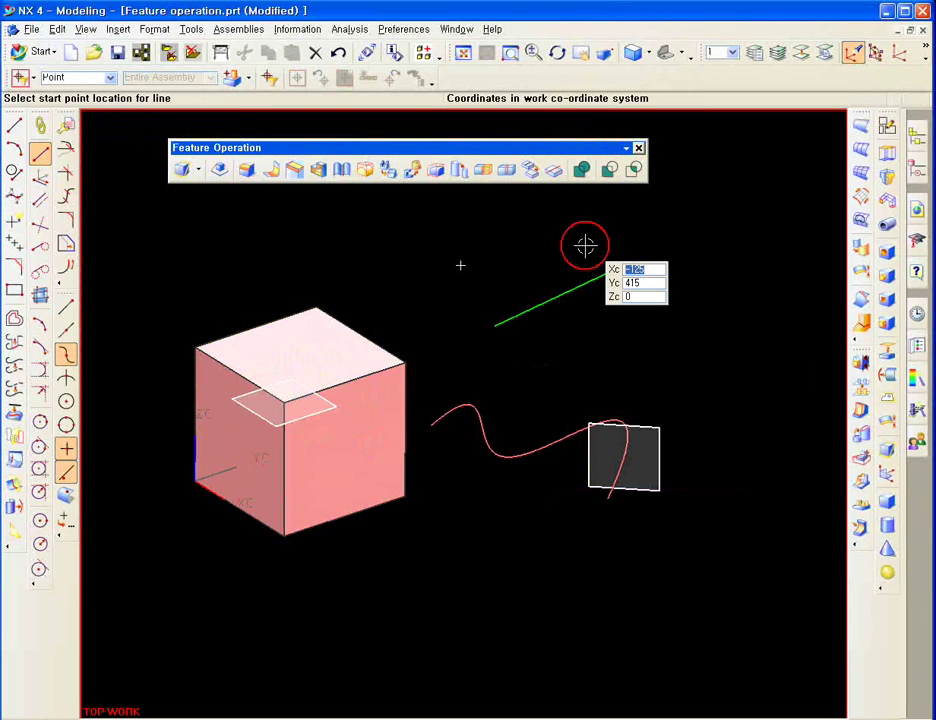
- Preview a curves-and-points datum plane through the free point and the slanted line
scroll(585, 245, up, 1)
click(177, 168)
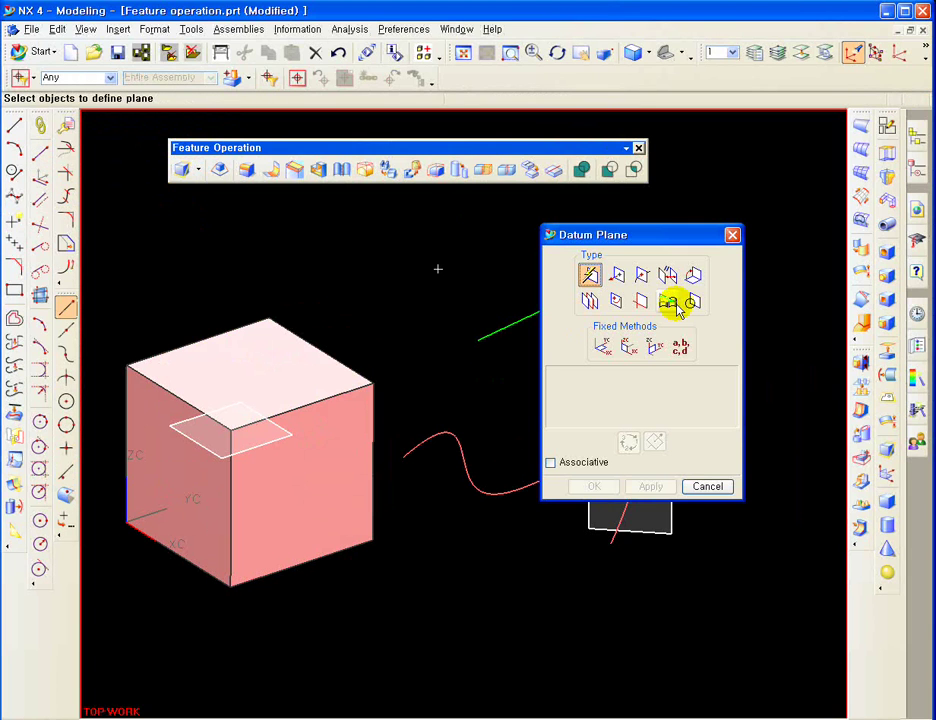
click(617, 301)
drag(637, 238, 709, 320)
click(437, 273)
click(524, 317)
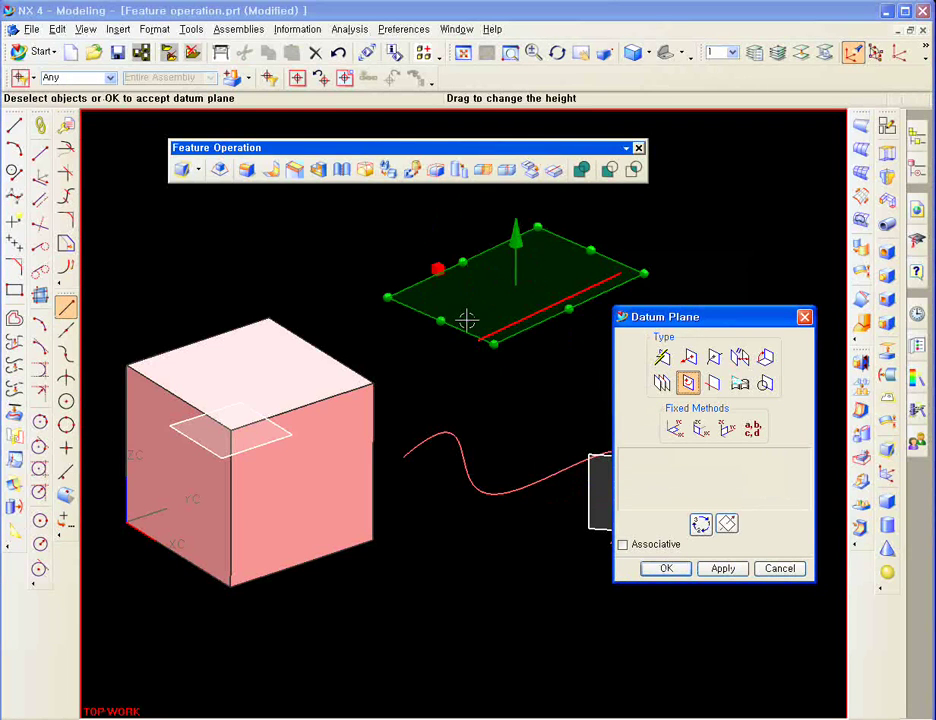
- Create a two-lines datum plane running diagonally through the block between its front top edge and the opposite bottom edge
click(713, 384)
click(338, 411)
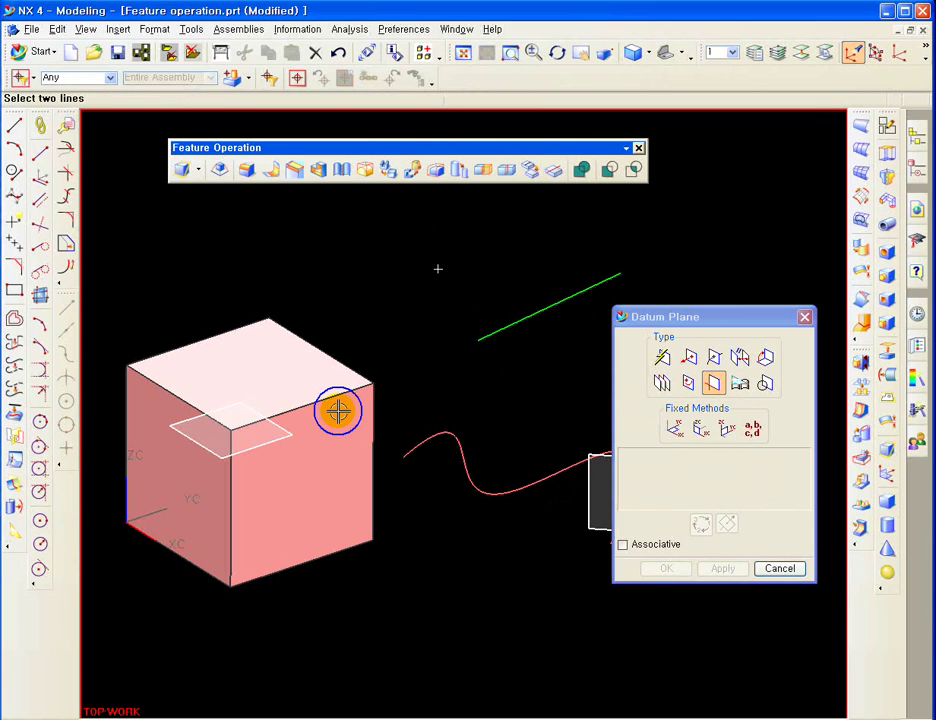
middle_drag(338, 411, 489, 233)
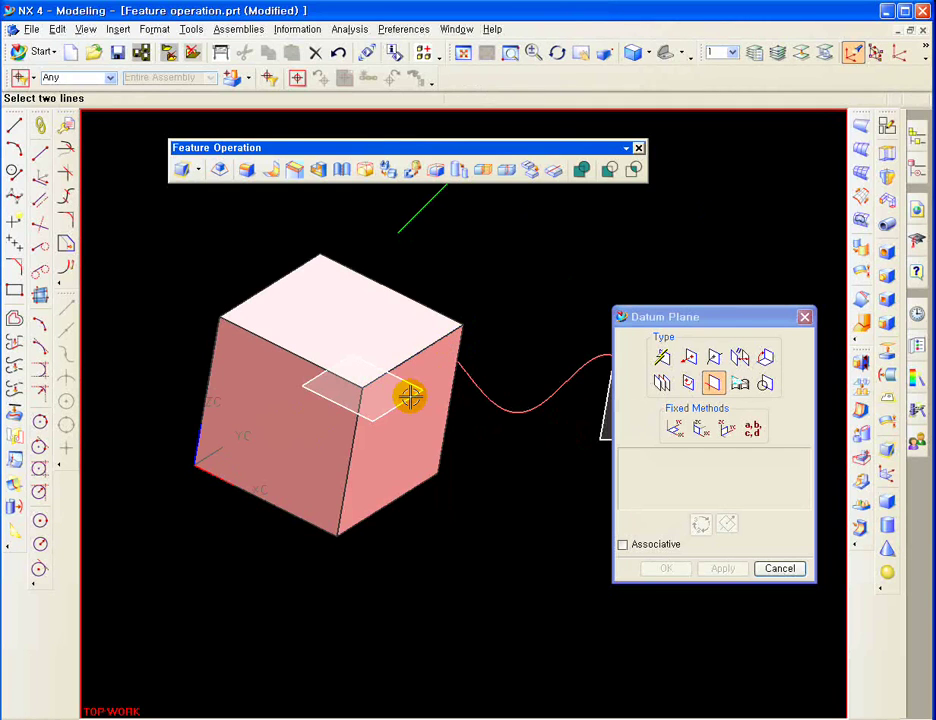
drag(700, 317, 653, 284)
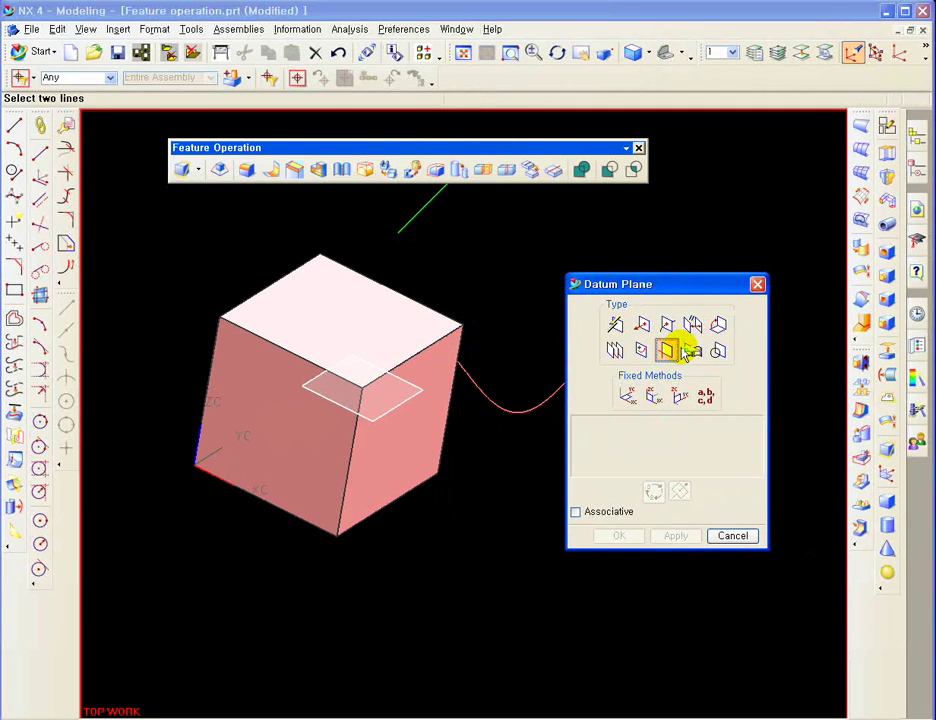
click(418, 354)
click(257, 424)
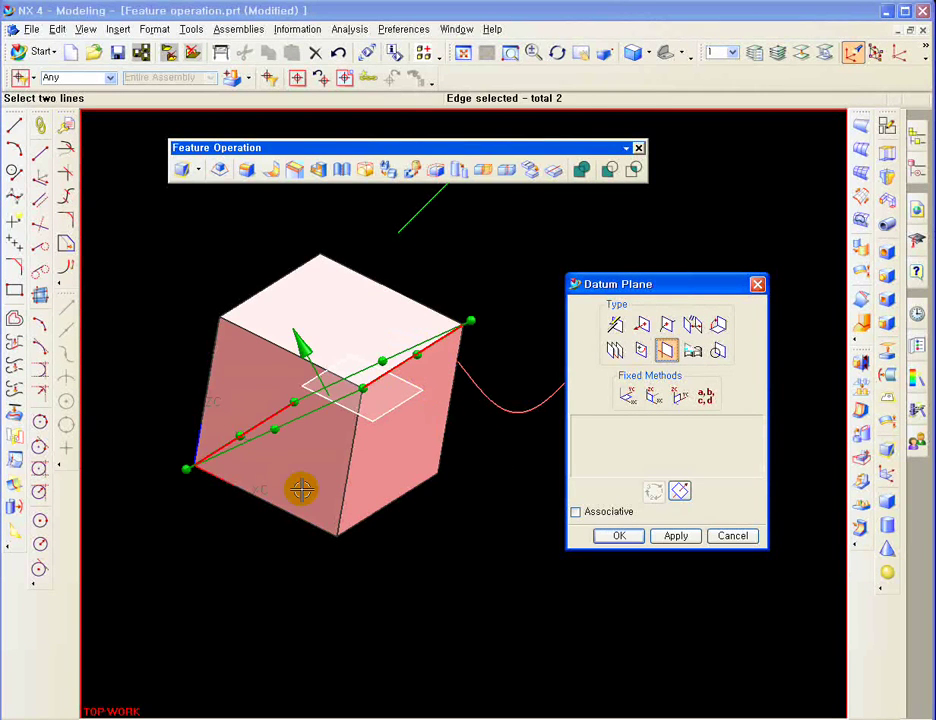
middle_drag(464, 455, 500, 520)
click(676, 536)
middle_drag(443, 460, 452, 525)
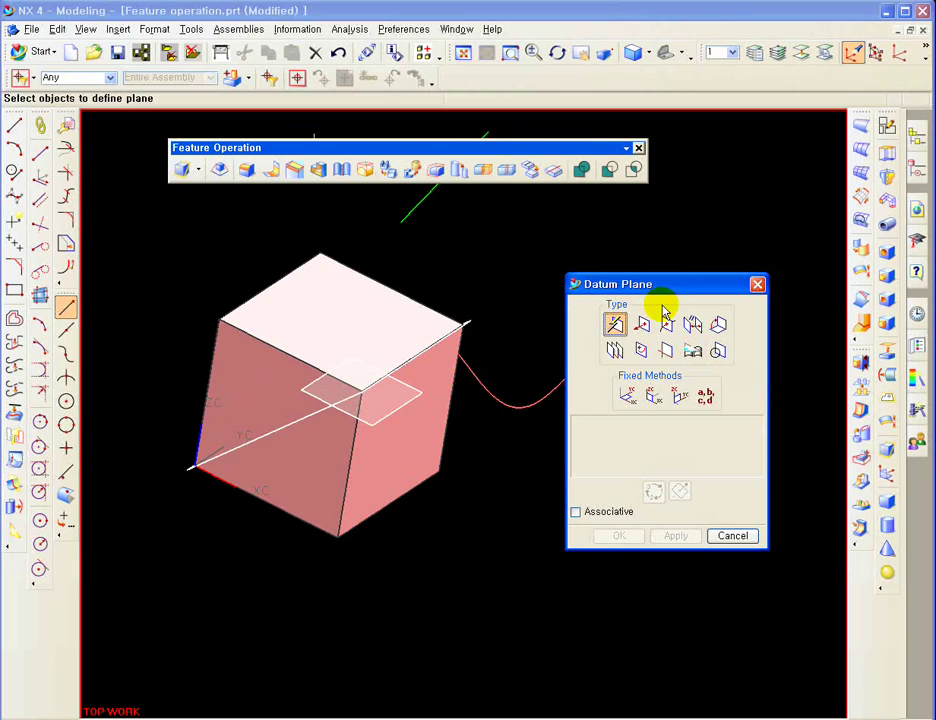
- Bring up the hidden cylinder and blank the two intersecting sheet bodies around it
drag(587, 304, 608, 325)
scroll(311, 431, down, 2)
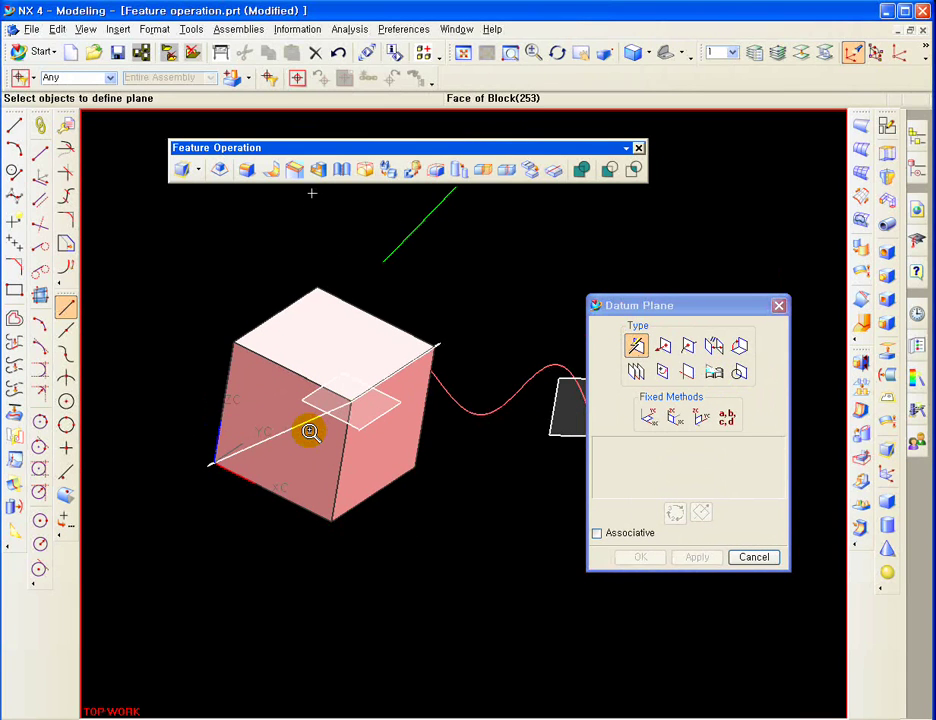
scroll(311, 431, up, 3)
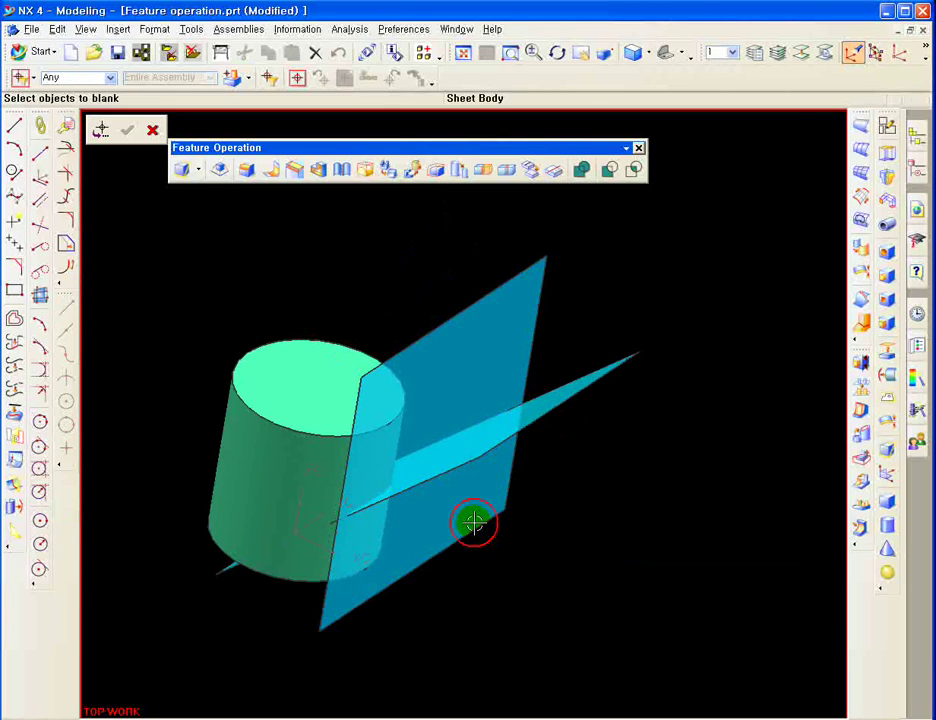
click(474, 520)
click(479, 464)
middle_click(519, 492)
middle_drag(508, 499, 418, 493)
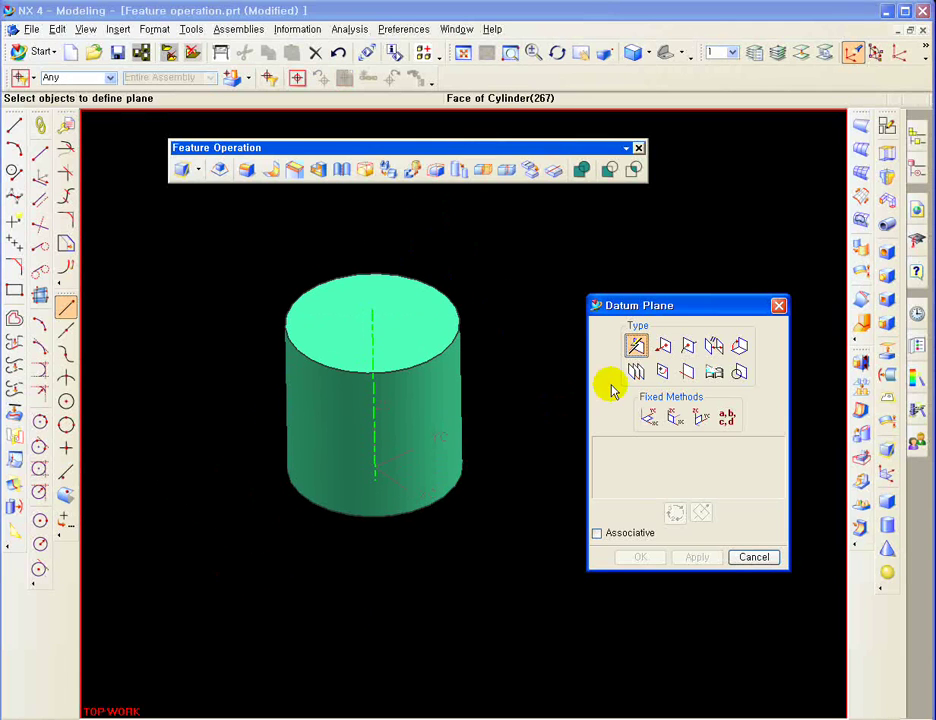
- Create a fixed XC-ZC datum plane at 0 mm offset through the cylinder's axis, stretched beyond its top face
drag(635, 309, 632, 296)
middle_drag(530, 385, 501, 393)
click(646, 385)
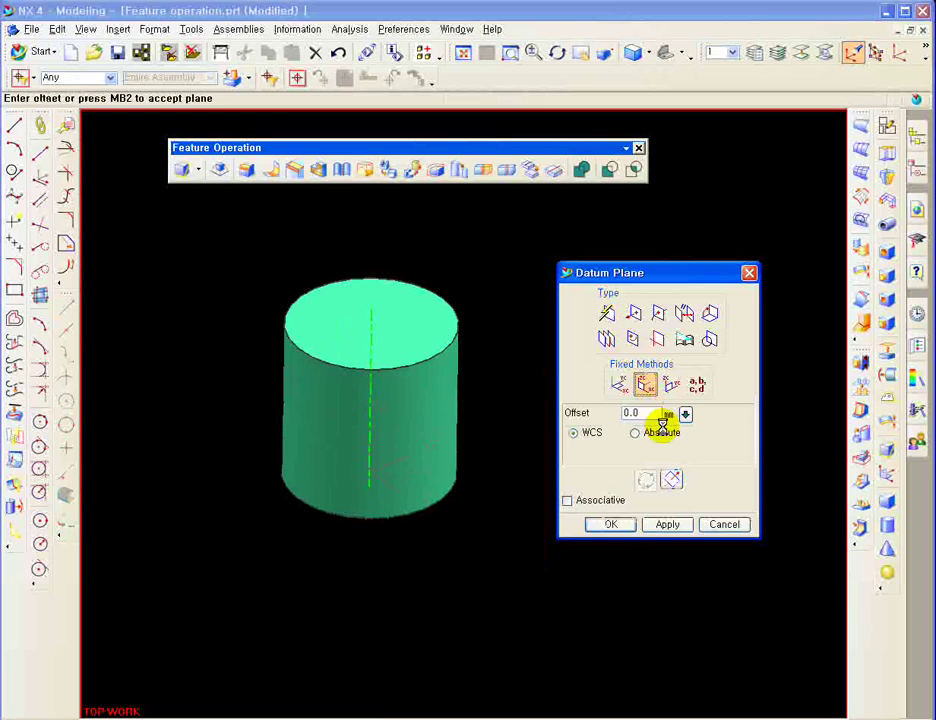
click(388, 313)
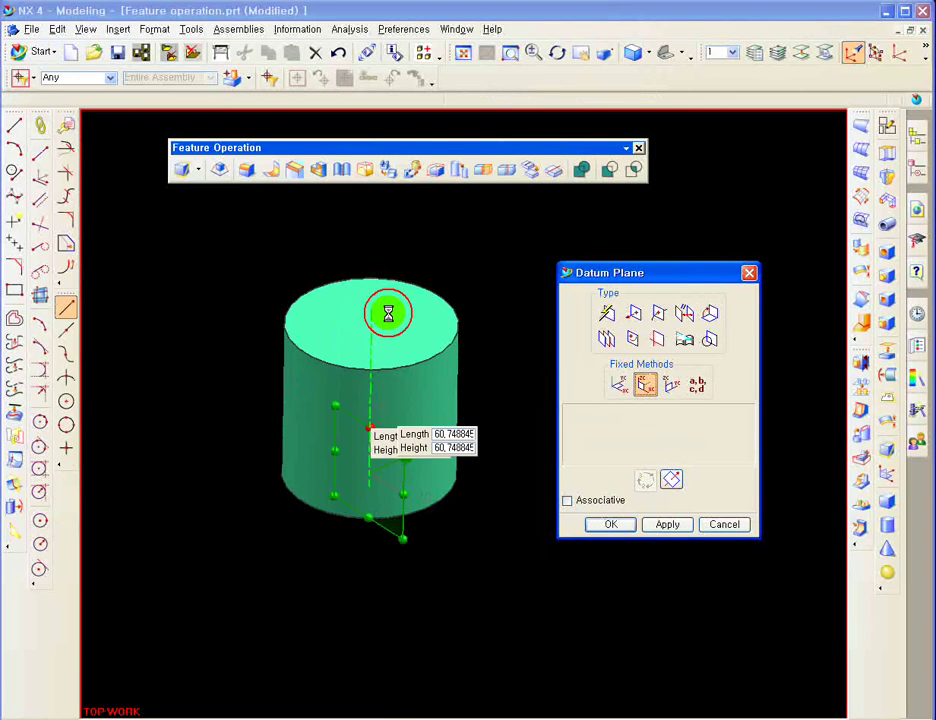
click(667, 524)
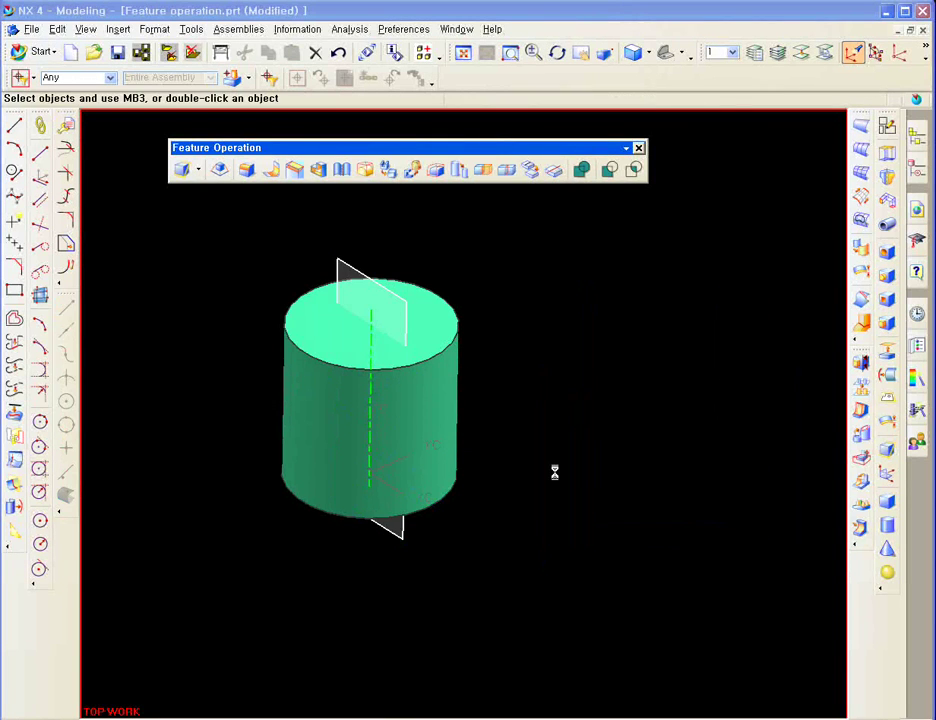
- Preview a datum plane tangent to the cylinder's side face, using the datum plane through its axis as reference
shift+middle_drag(466, 335, 466, 394)
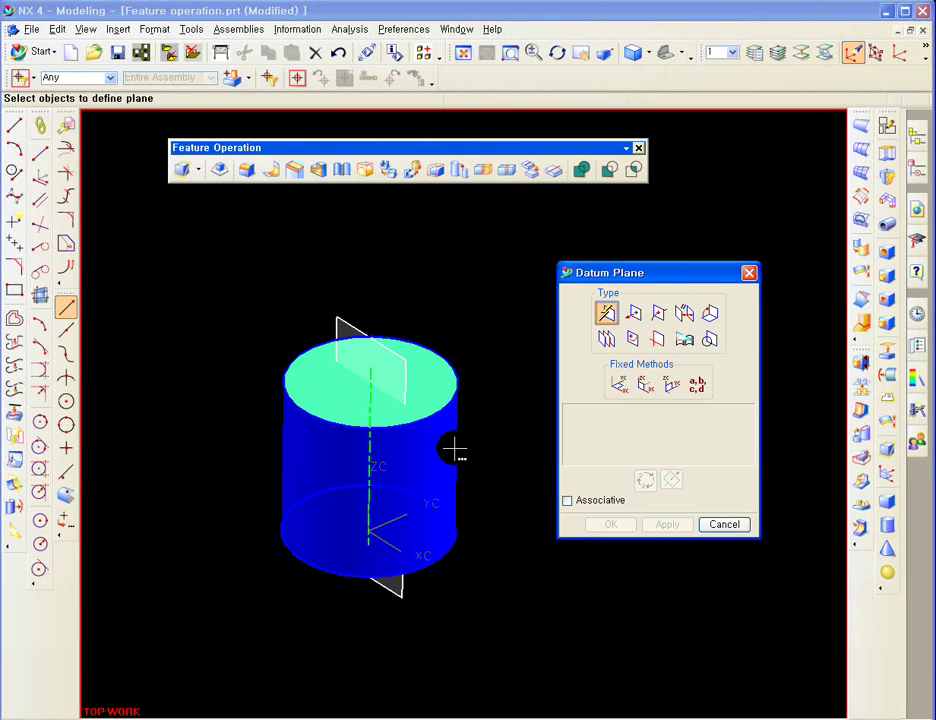
click(685, 339)
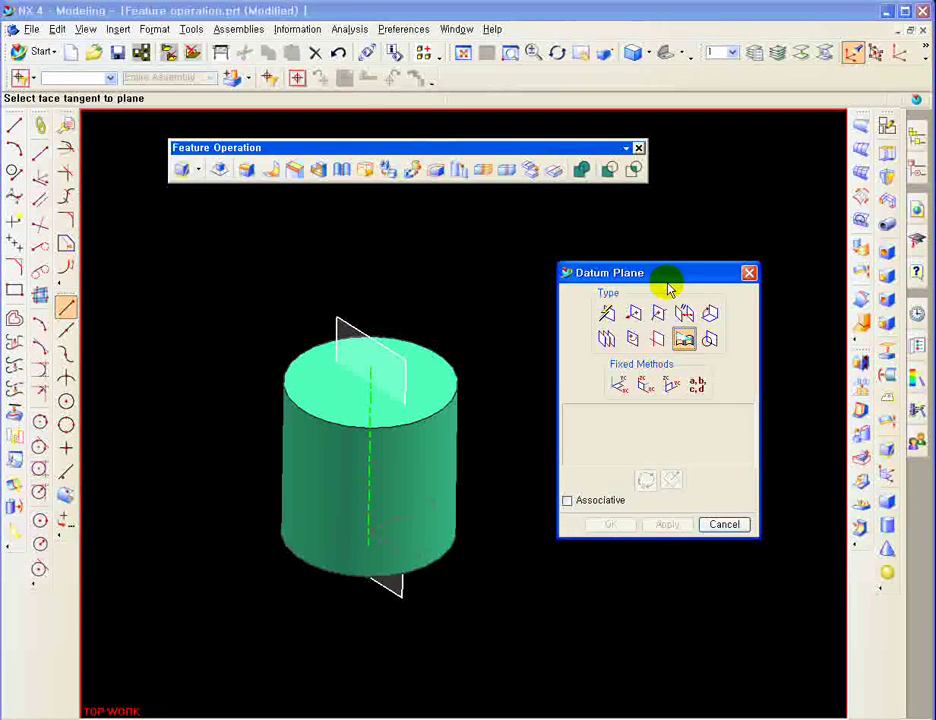
shift+middle_drag(501, 457, 483, 438)
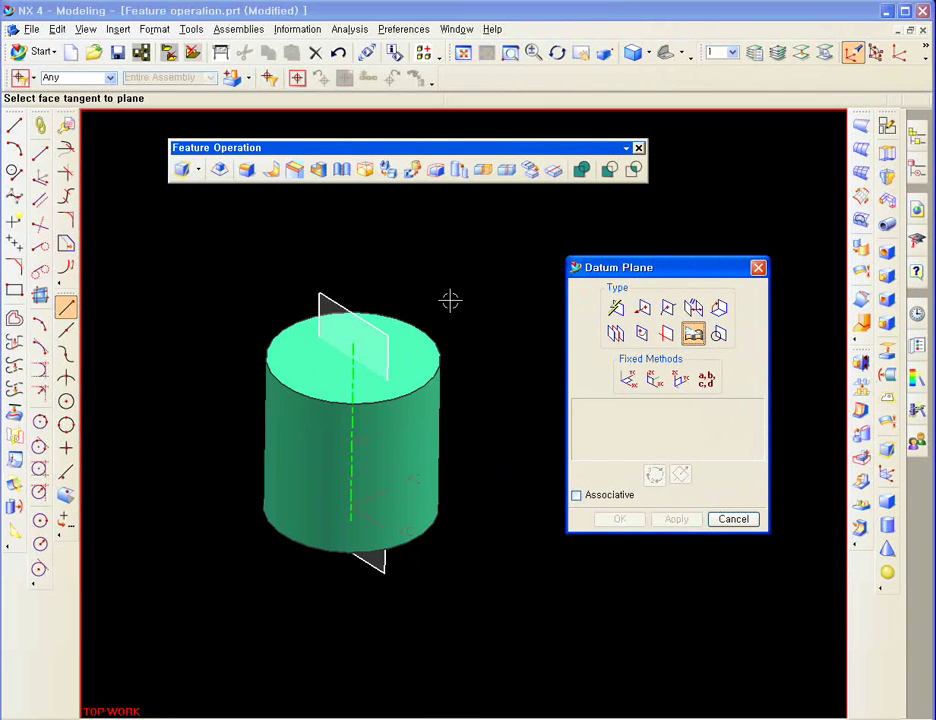
middle_drag(527, 412, 513, 430)
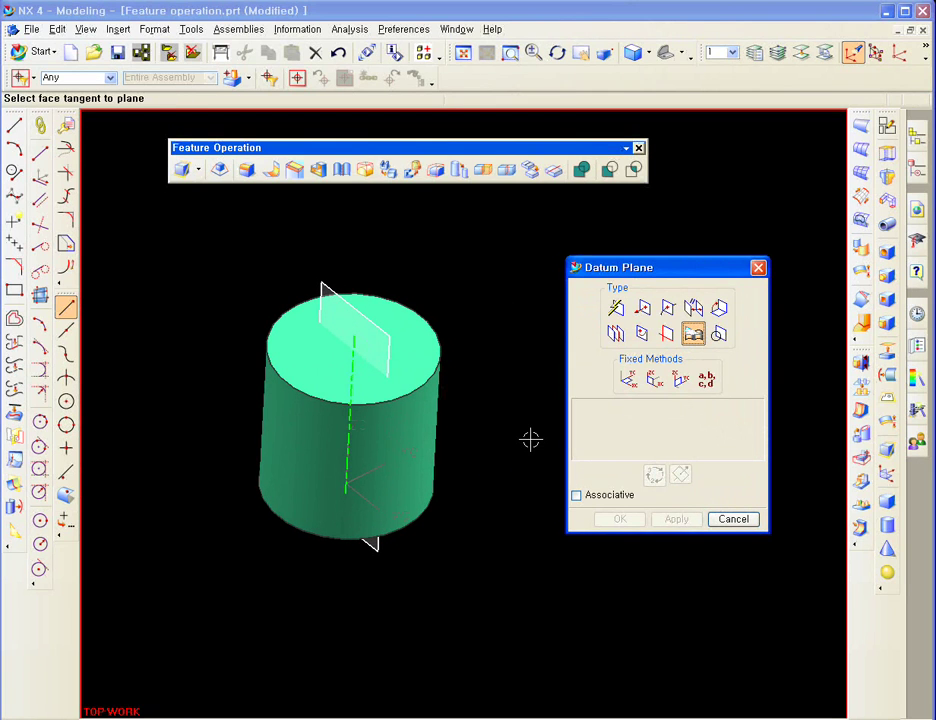
click(416, 430)
click(316, 277)
middle_drag(476, 295, 443, 396)
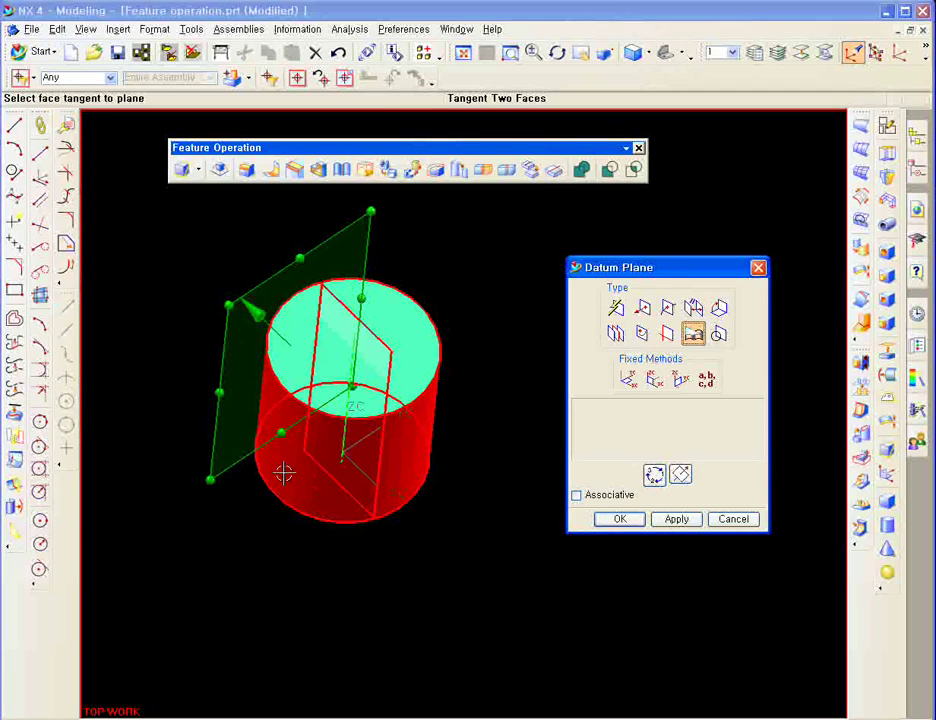
middle_drag(494, 402, 466, 445)
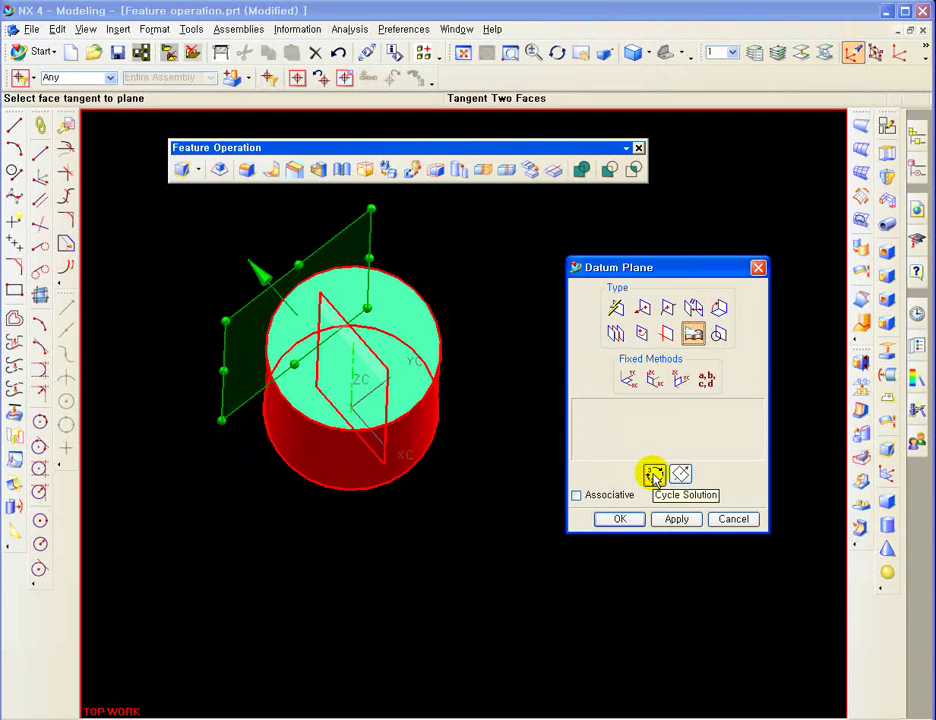
- Cycle through the tangent plane solutions and create the one on the cylinder's rear side
click(654, 475)
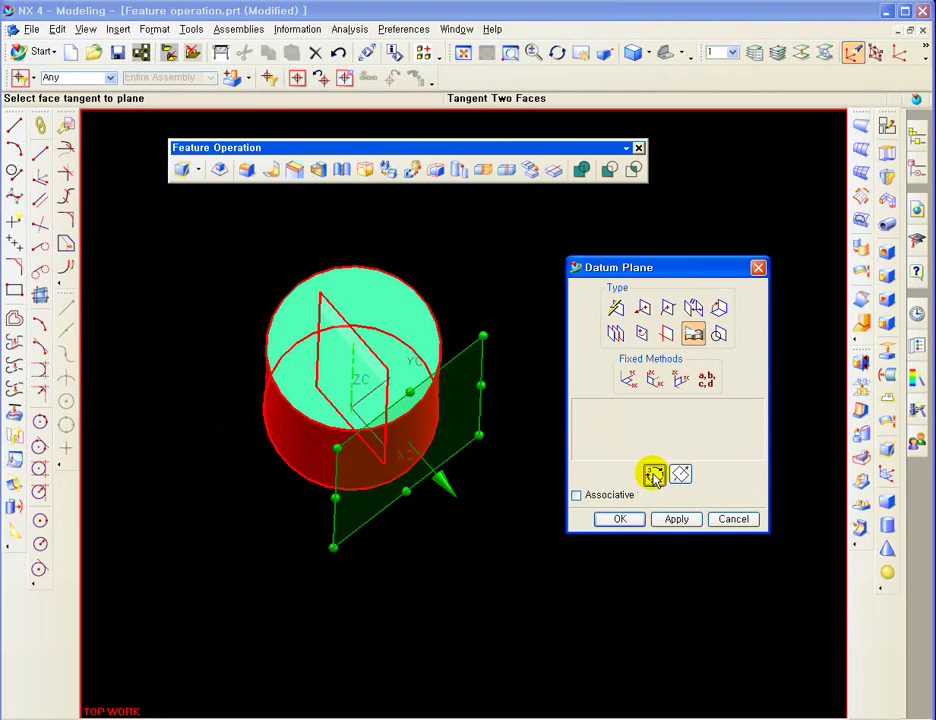
click(654, 475)
click(654, 475)
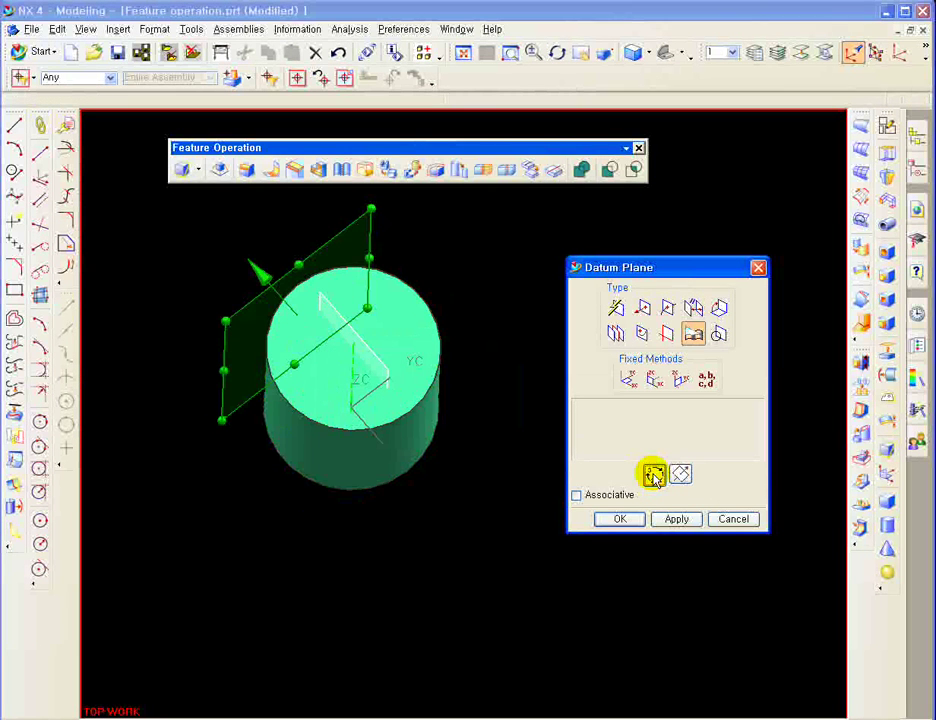
click(676, 518)
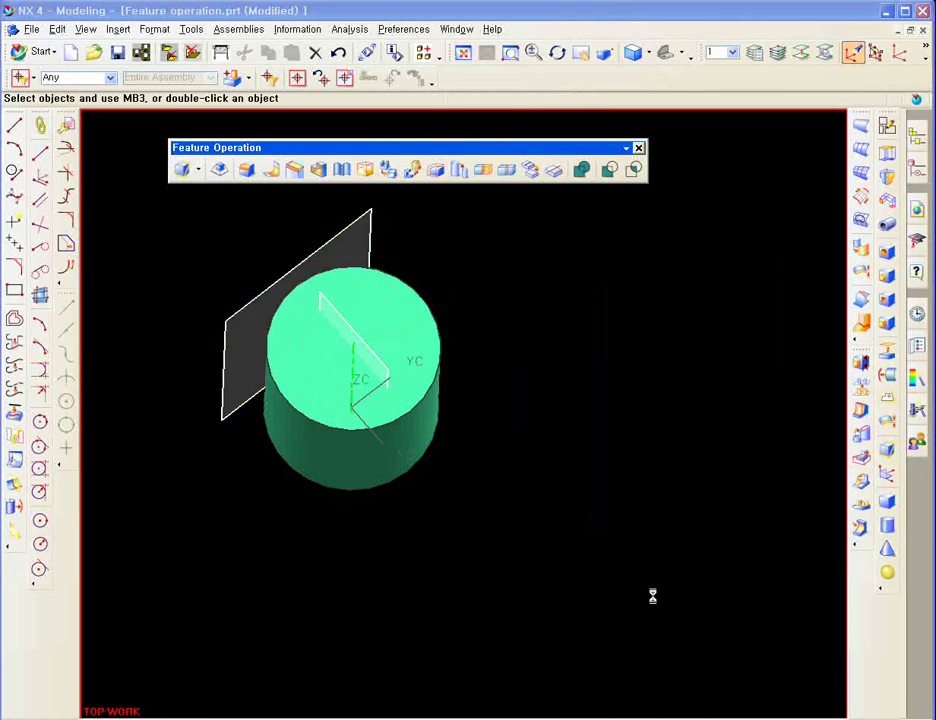
- Bring back the hidden block, then blank the cylinder and its two datum planes
mouse_move(316, 277)
middle_down()
mouse_move(361, 384)
mouse_move(326, 338)
mouse_move(328, 288)
middle_up()
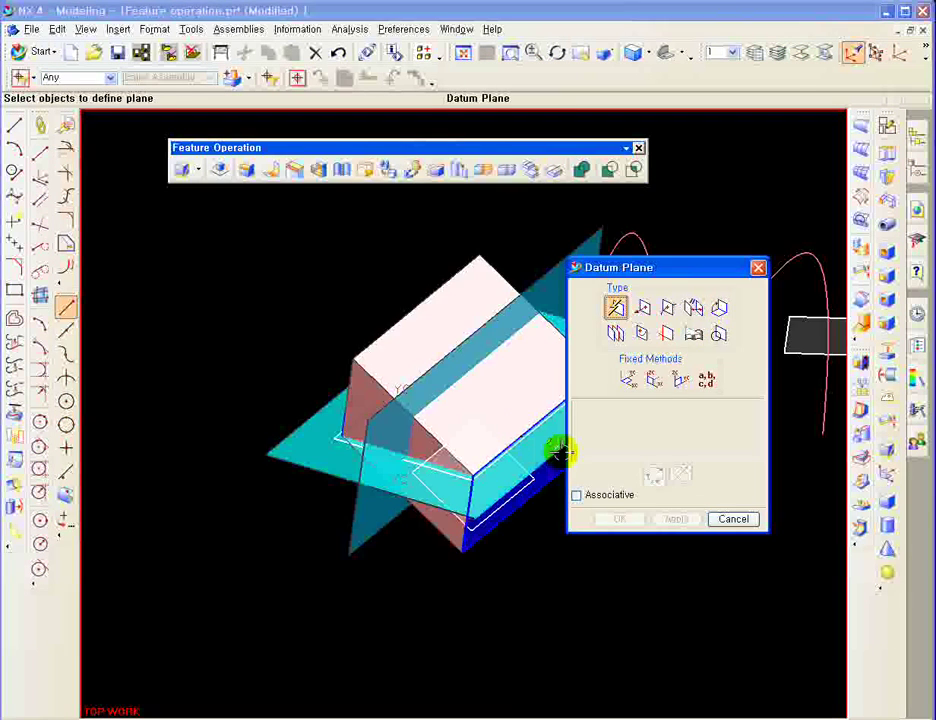
key(ctrl+b)
click(404, 328)
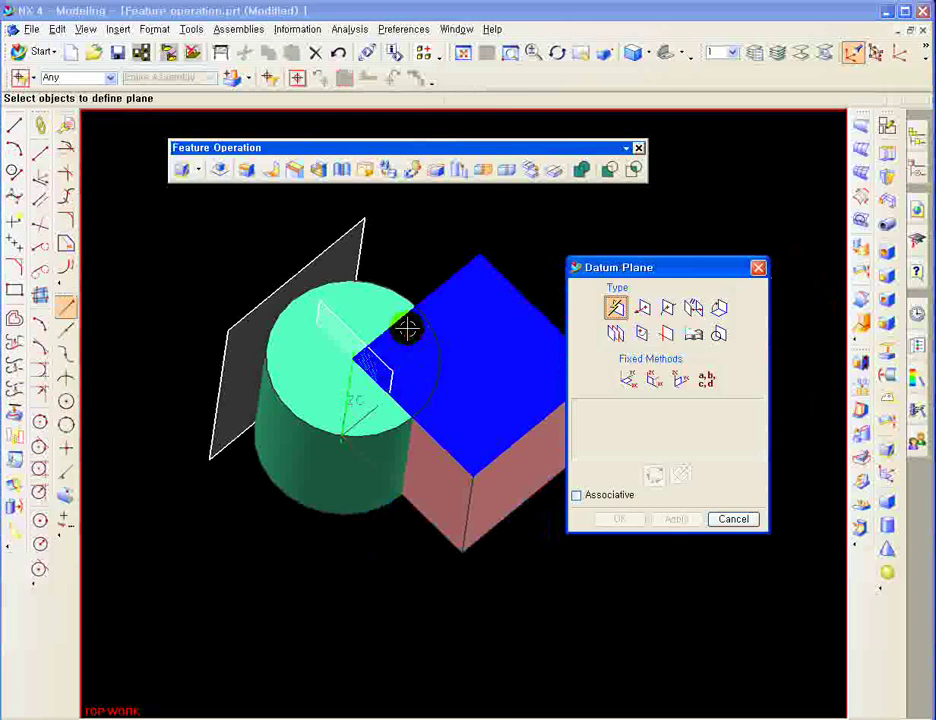
key(ctrl+b)
click(320, 483)
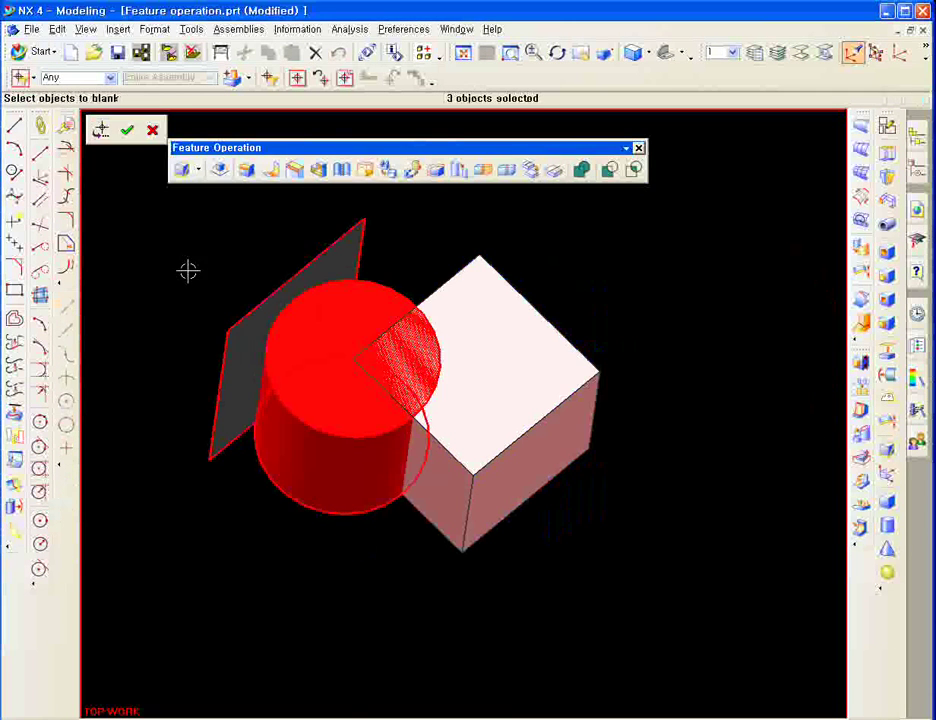
middle_click(316, 300)
middle_drag(443, 261, 385, 330)
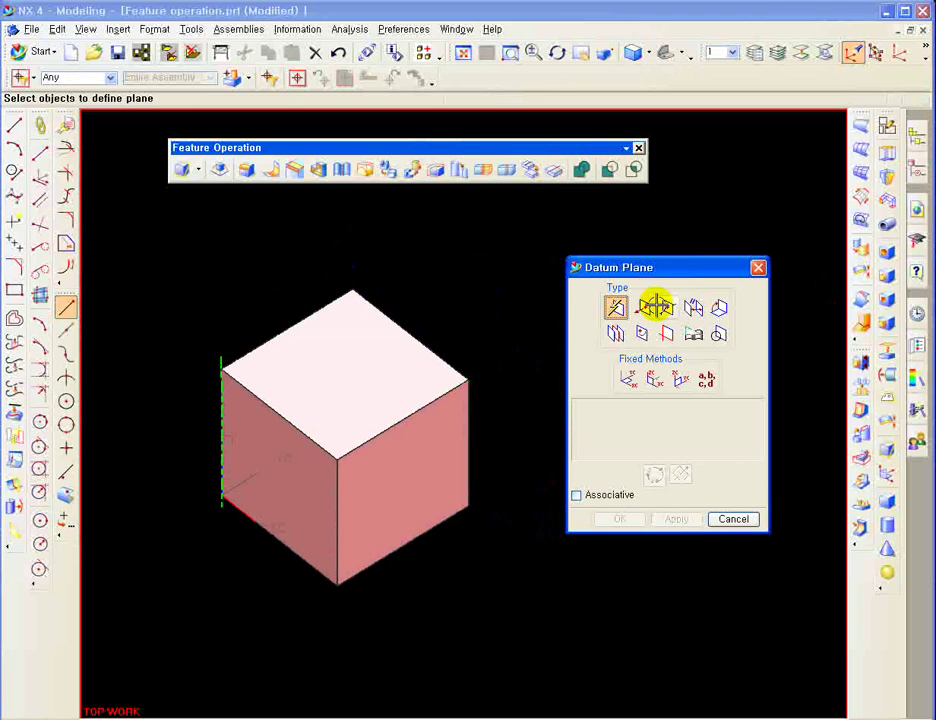
- Preview a plane-of-object datum plane lying on the block's front face
click(719, 333)
drag(694, 272, 722, 265)
shift+middle_drag(477, 364, 512, 338)
click(474, 403)
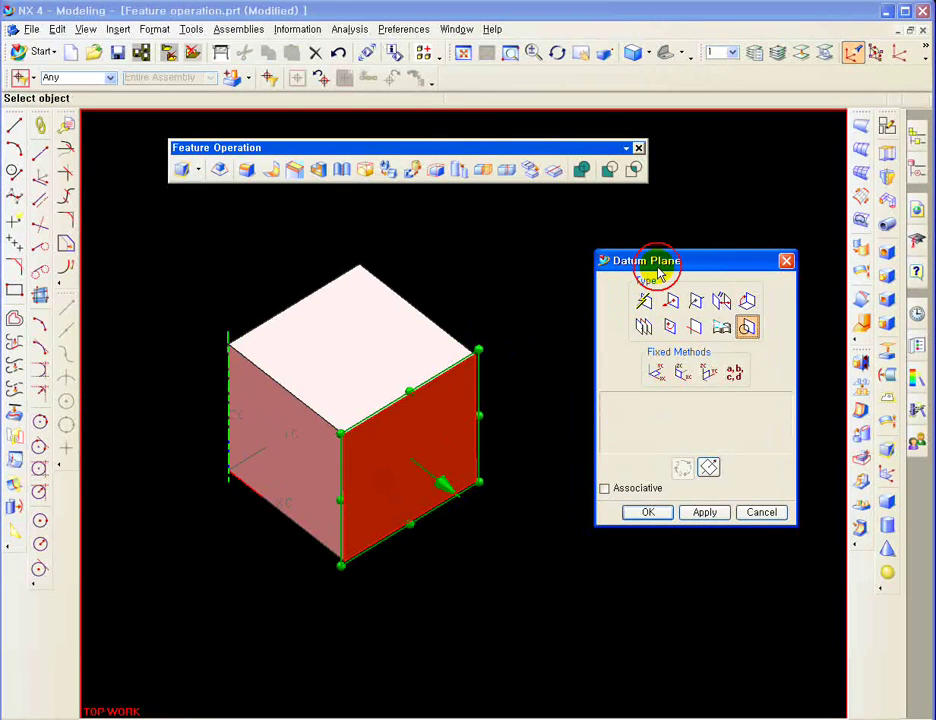
drag(657, 268, 637, 273)
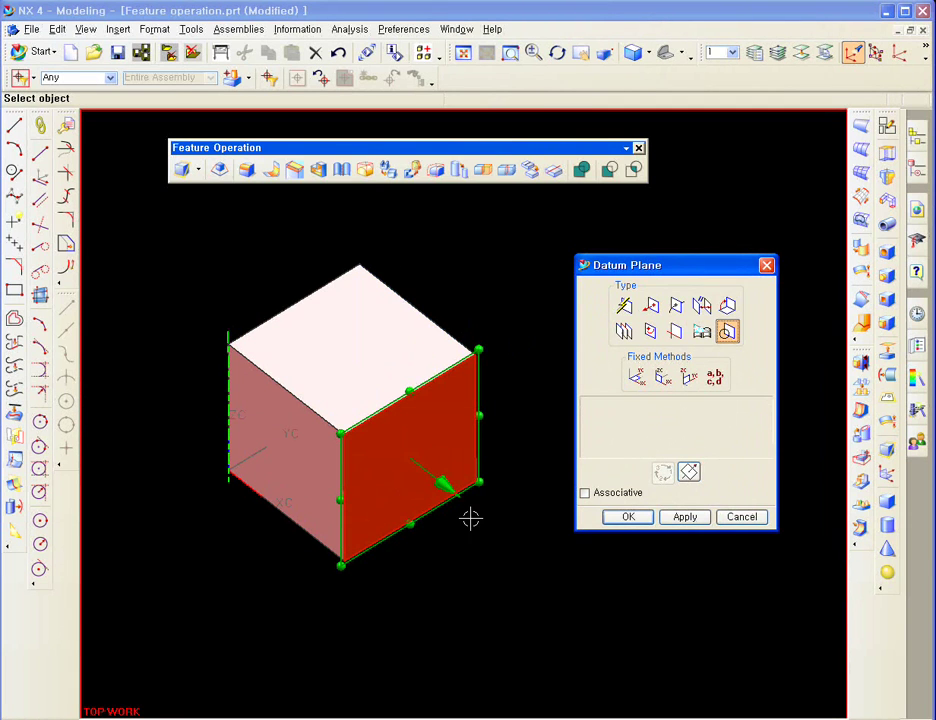
middle_drag(287, 257, 278, 318)
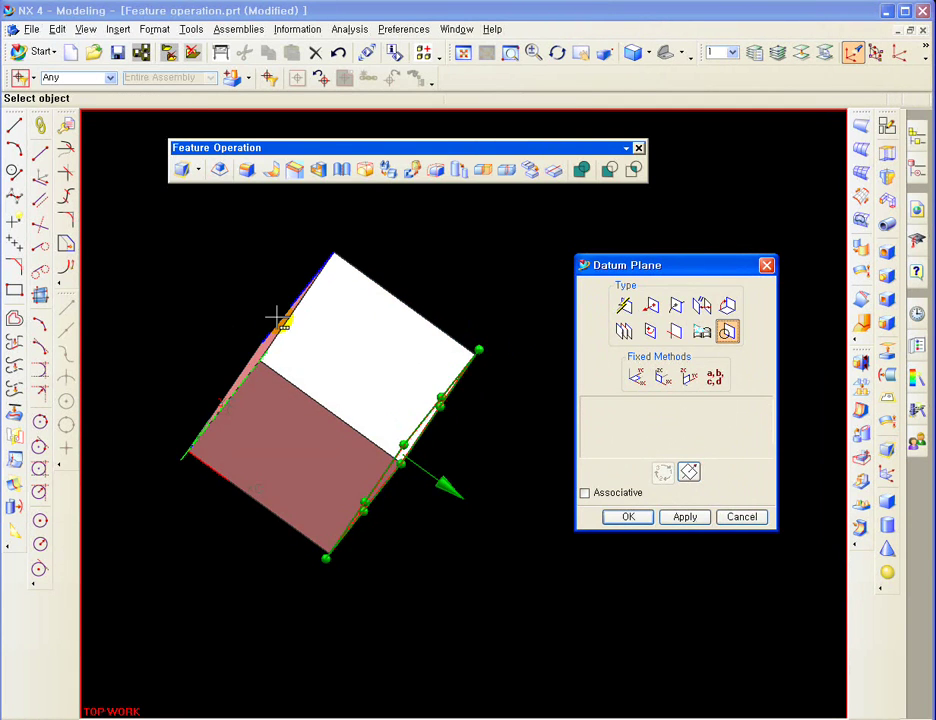
middle_drag(432, 386, 270, 255)
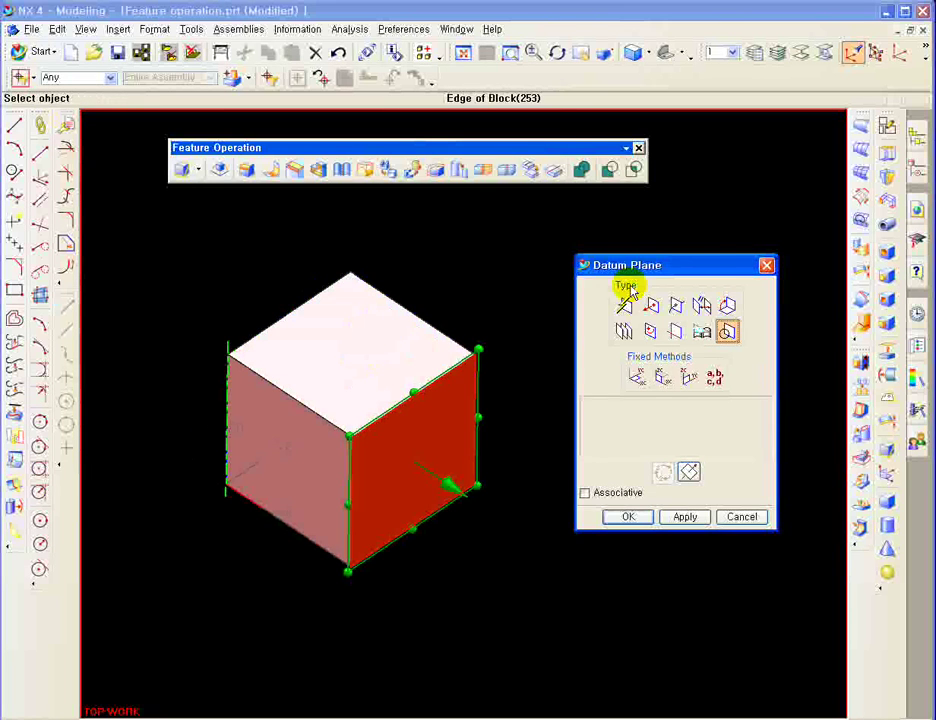
- Display the block in wireframe to examine the work coordinate axes for the fixed datum planes
drag(677, 268, 648, 246)
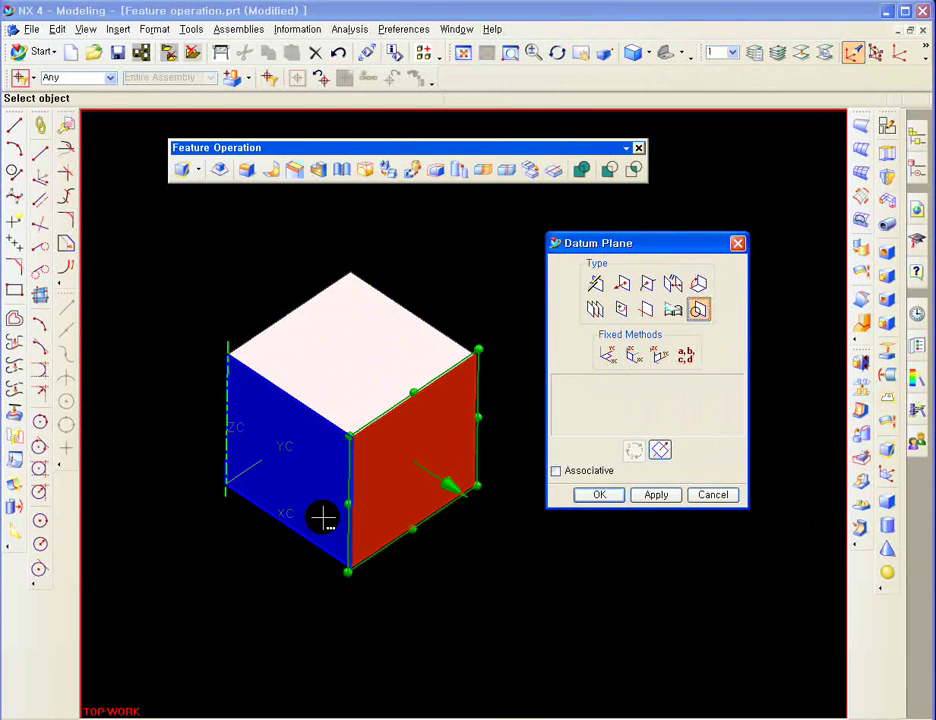
middle_drag(211, 483, 255, 501)
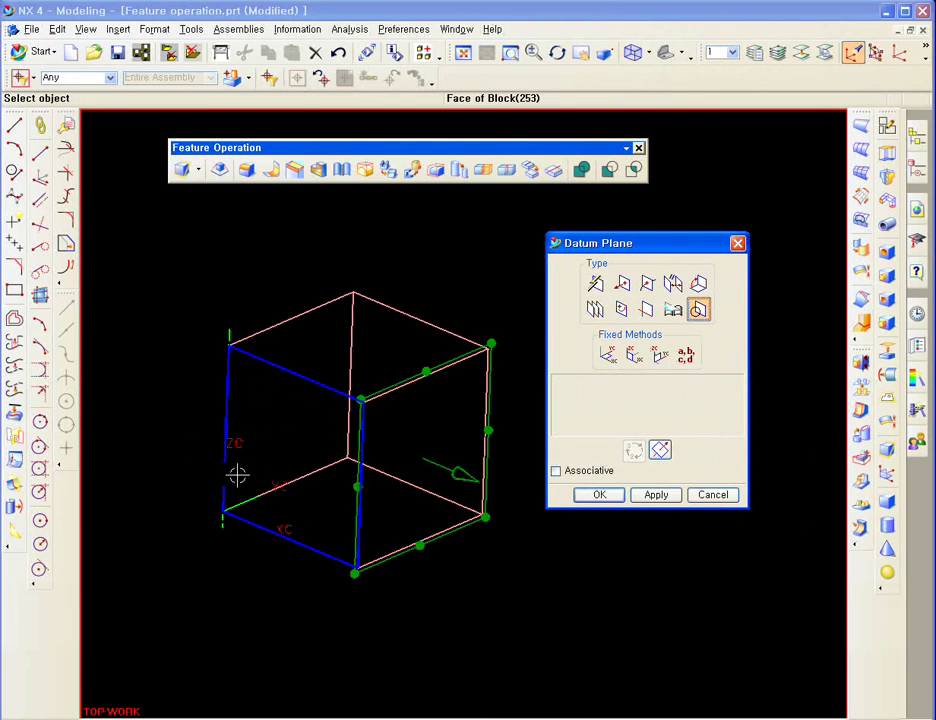
drag(610, 243, 602, 222)
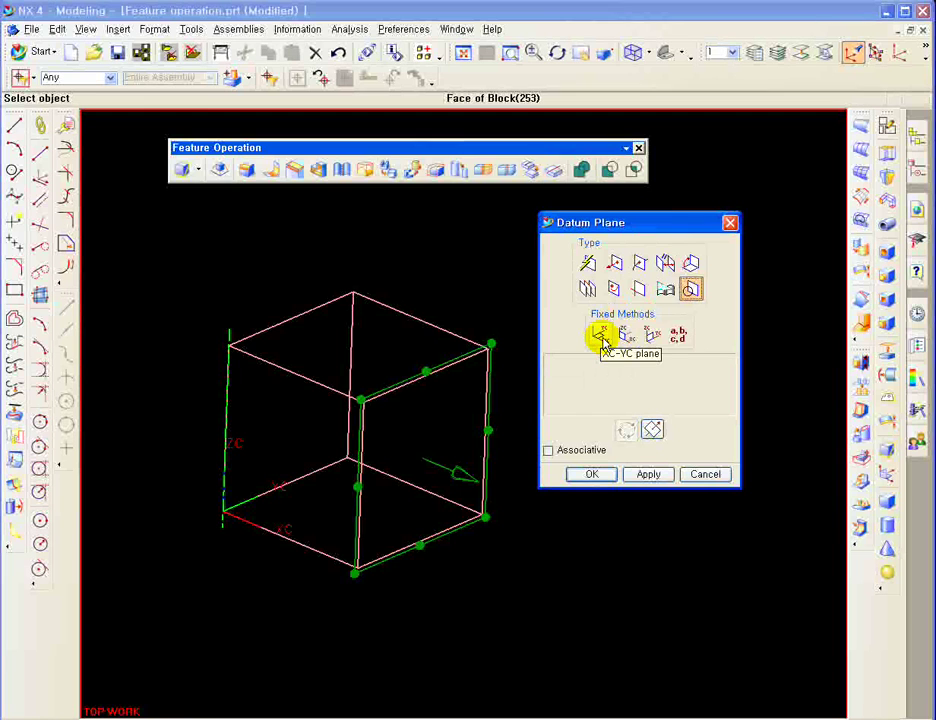
- Preview the fixed XC-YC and XC-ZC datum planes in turn, ending on the fixed YC-ZC plane
click(602, 340)
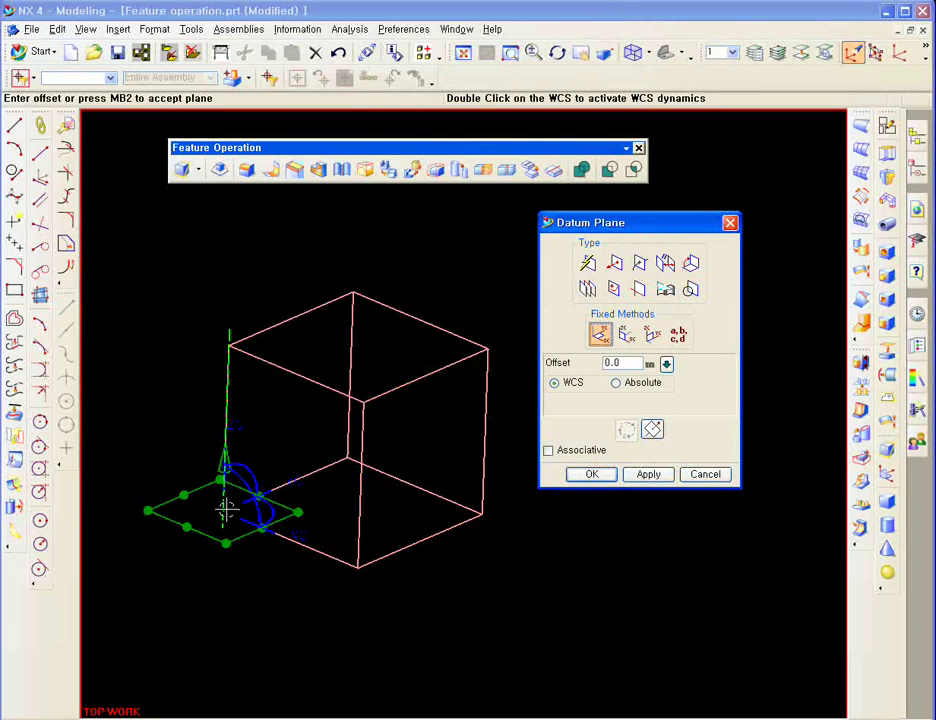
click(626, 337)
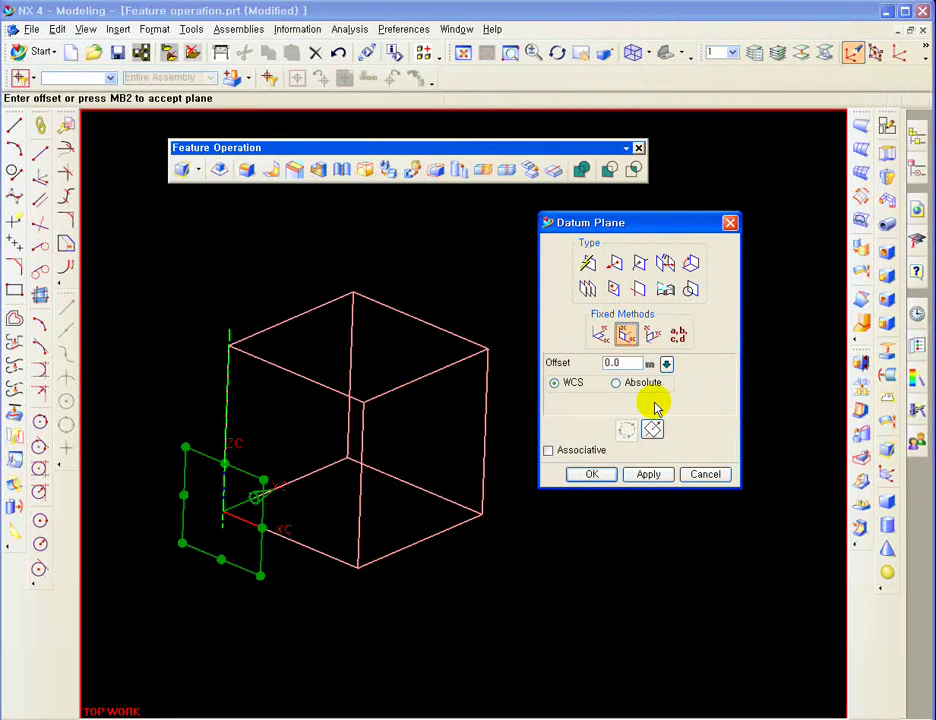
click(652, 336)
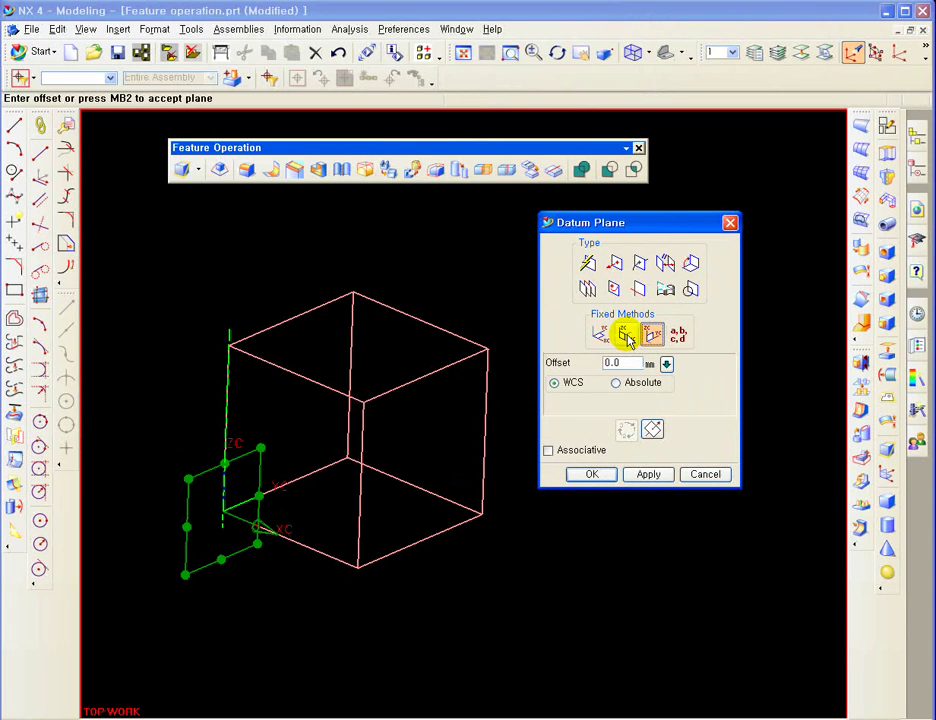
drag(613, 226, 618, 219)
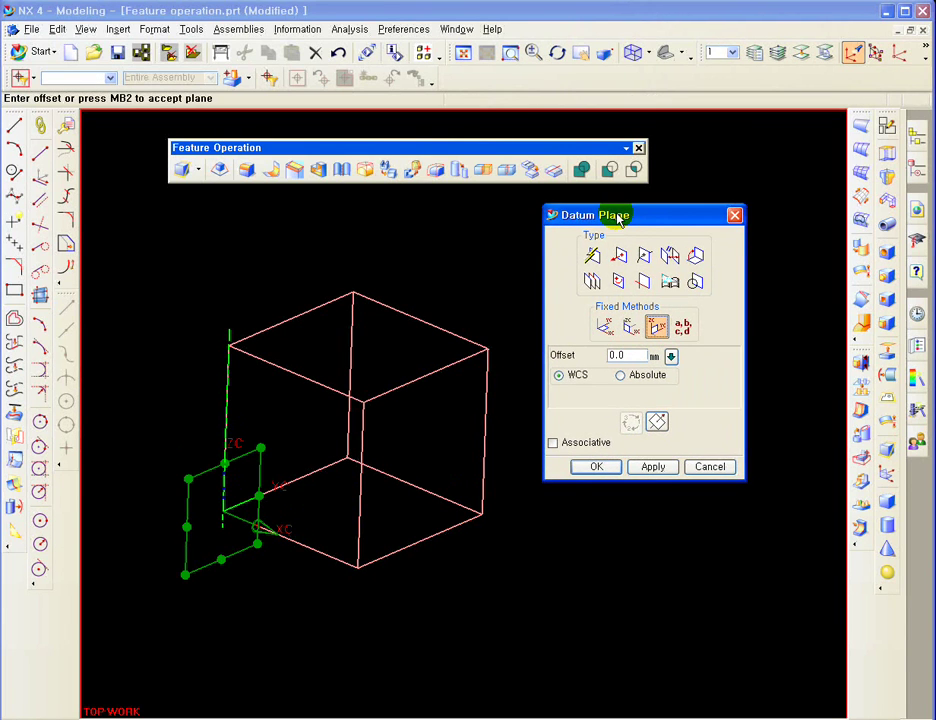
- Try offsets of 10 mm and 3 mm for the fixed YC-ZC plane
scroll(209, 501, up, 2)
double_click(615, 357)
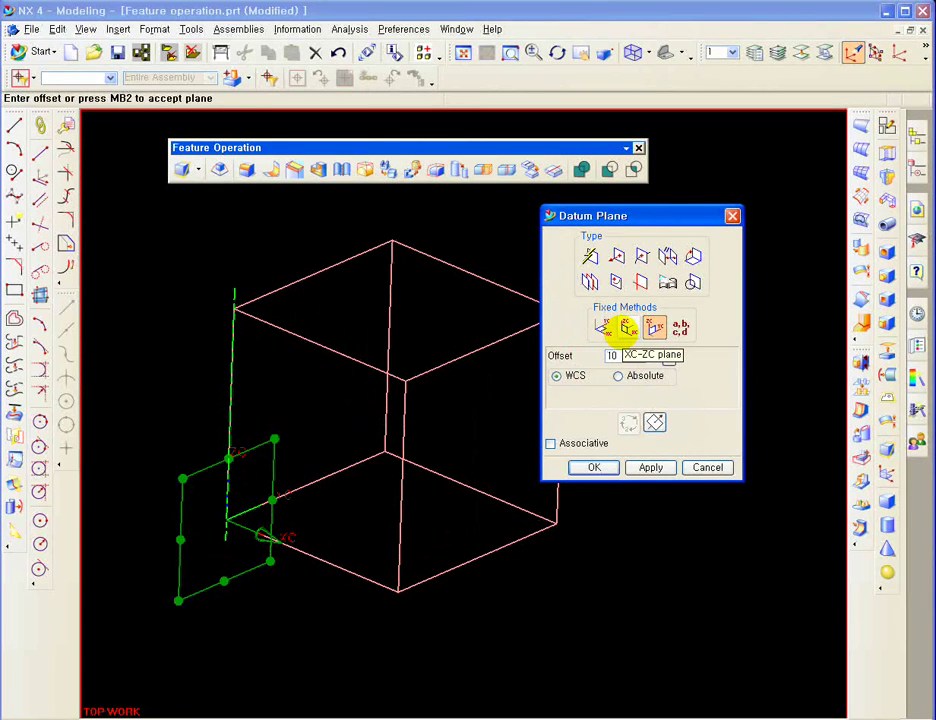
double_click(617, 357)
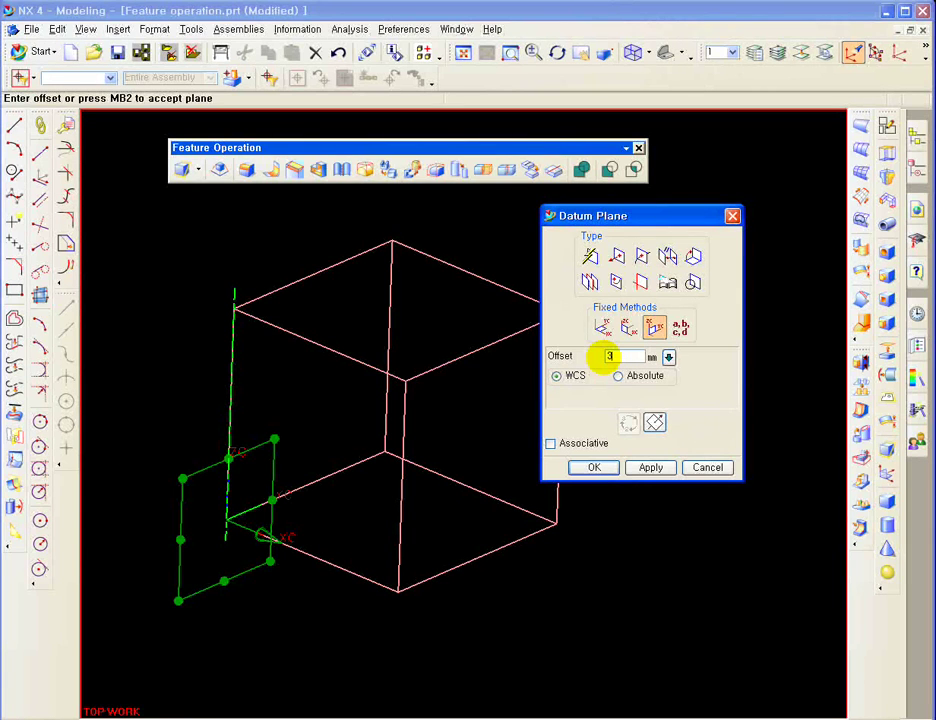
double_click(607, 358)
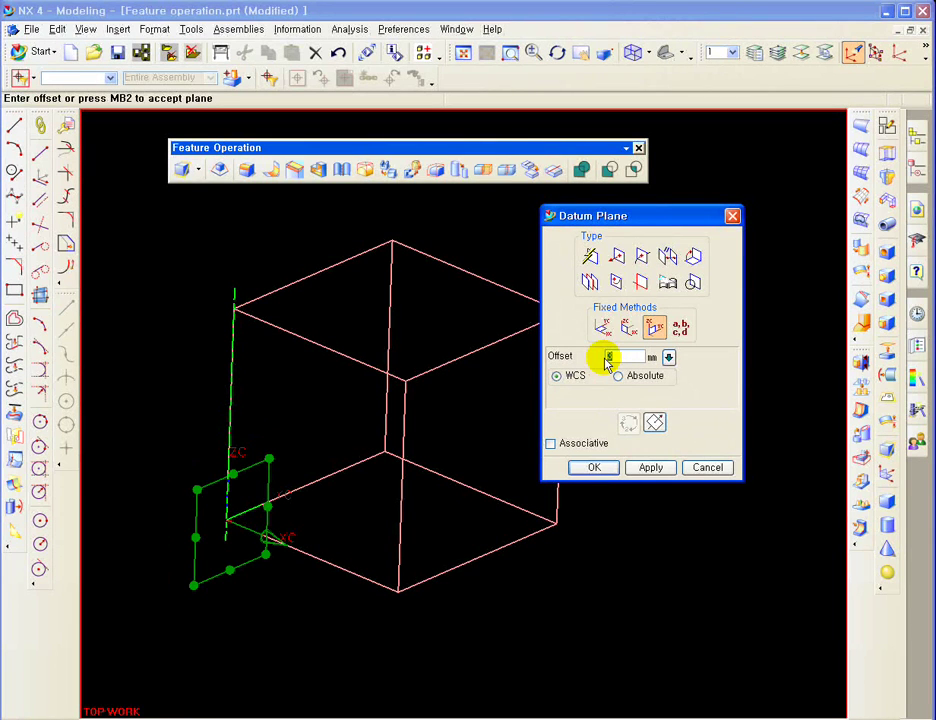
middle_drag(259, 491, 274, 491)
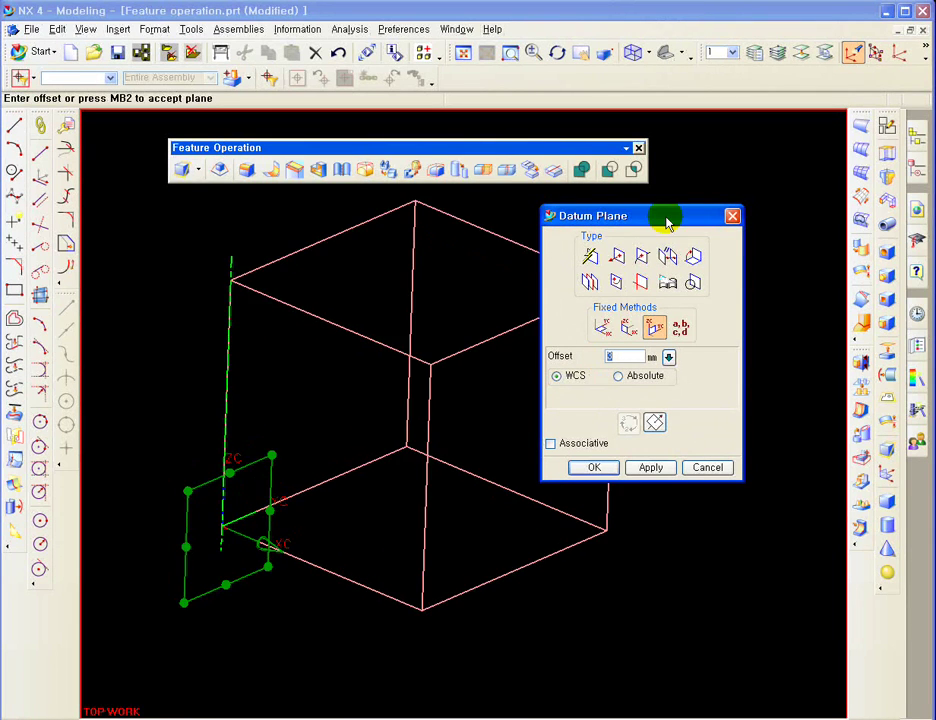
drag(668, 222, 685, 243)
click(610, 376)
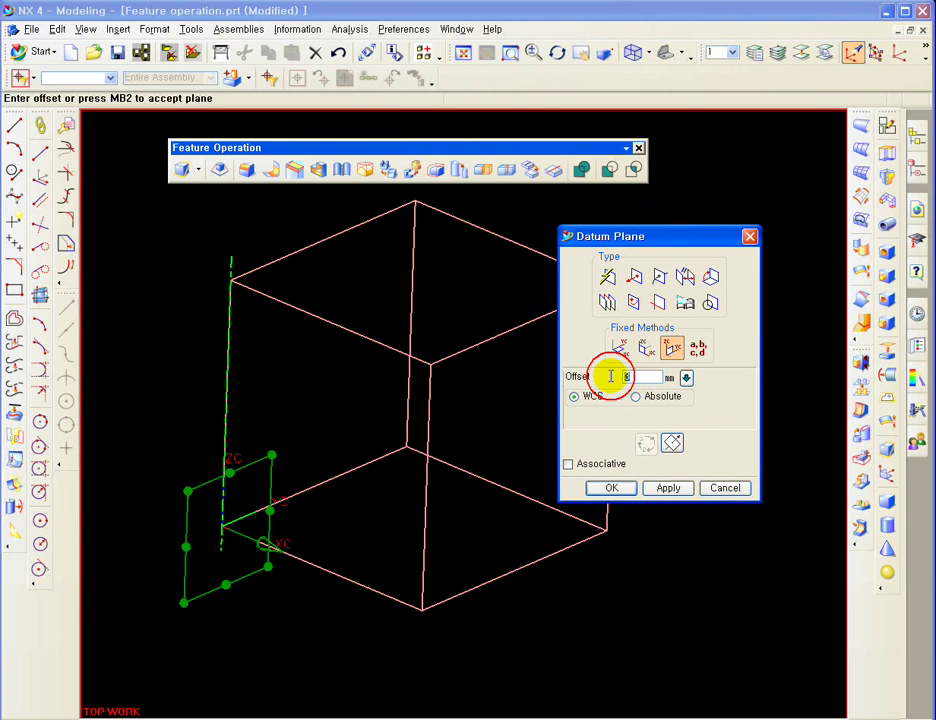
middle_drag(262, 545, 290, 548)
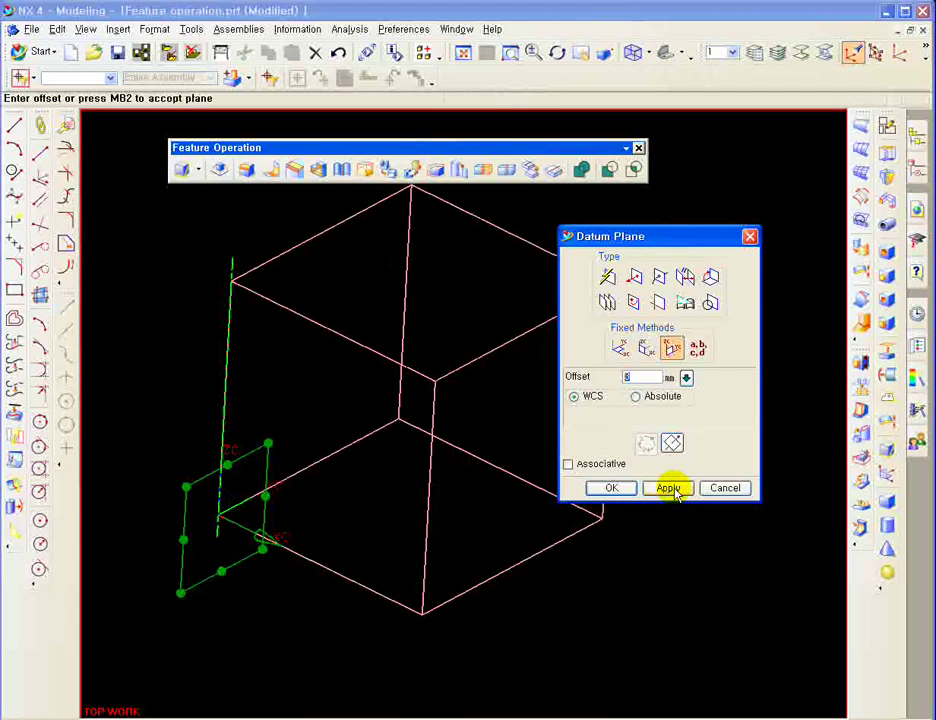
- Set the YC-ZC plane's offset to 20 mm and create the non-associative fixed datum plane
click(626, 378)
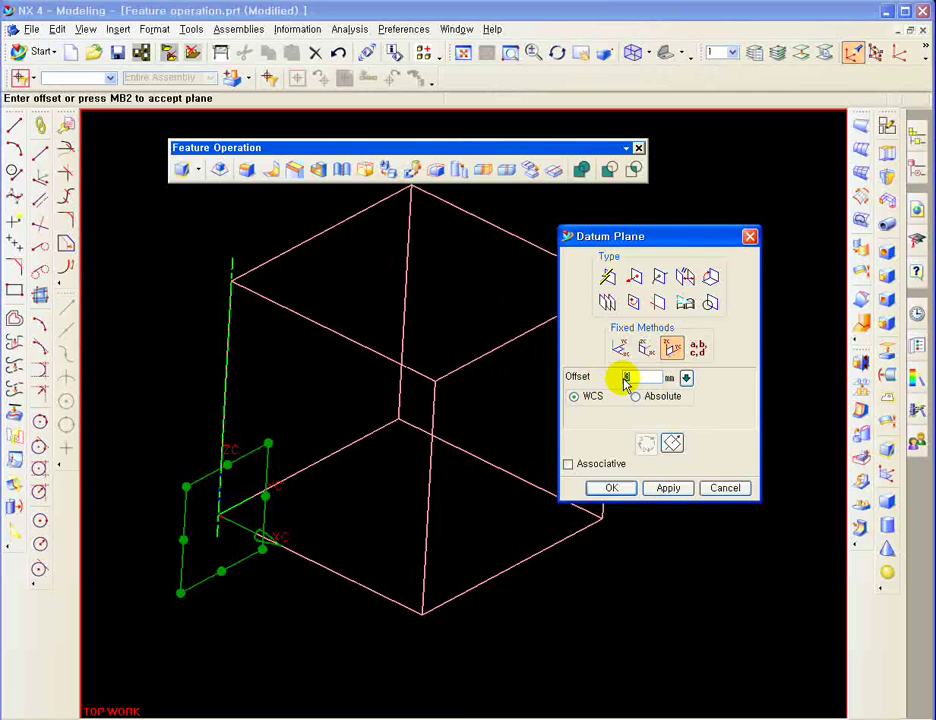
click(667, 488)
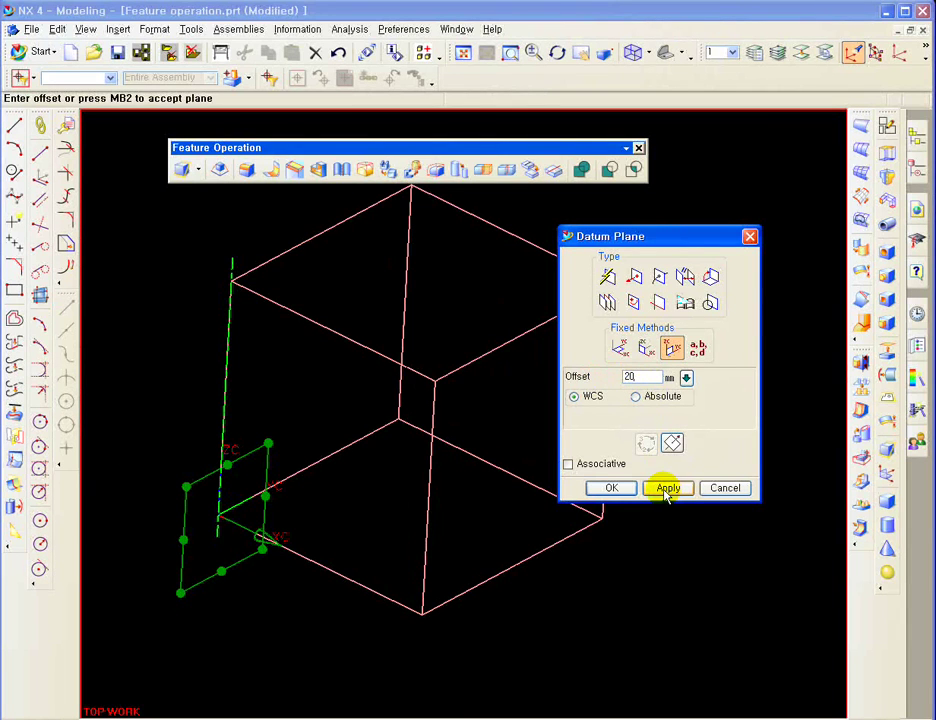
click(644, 444)
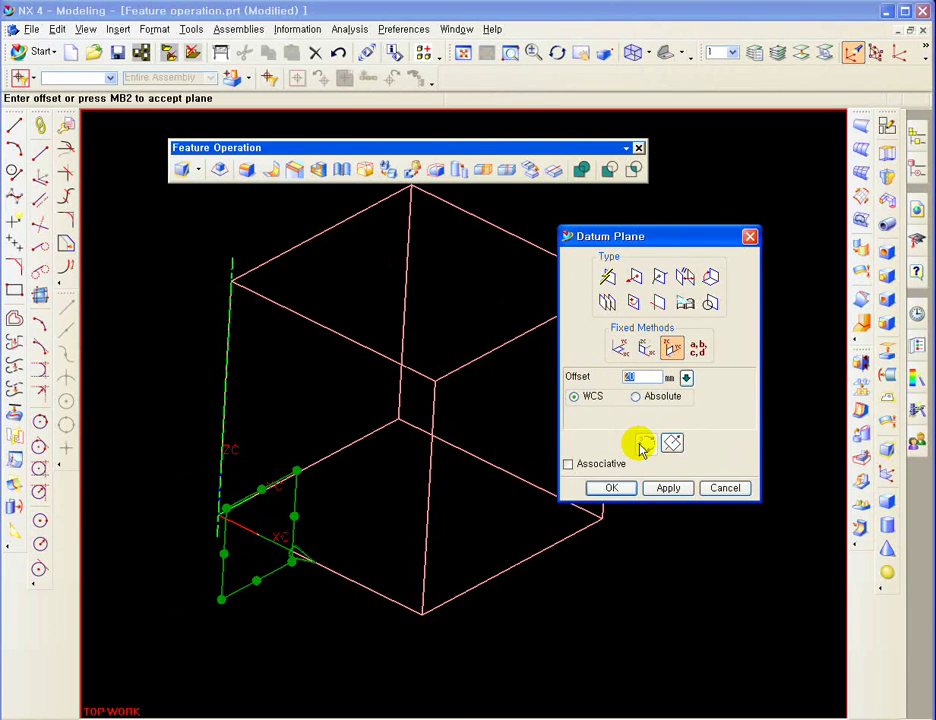
middle_drag(265, 412, 330, 486)
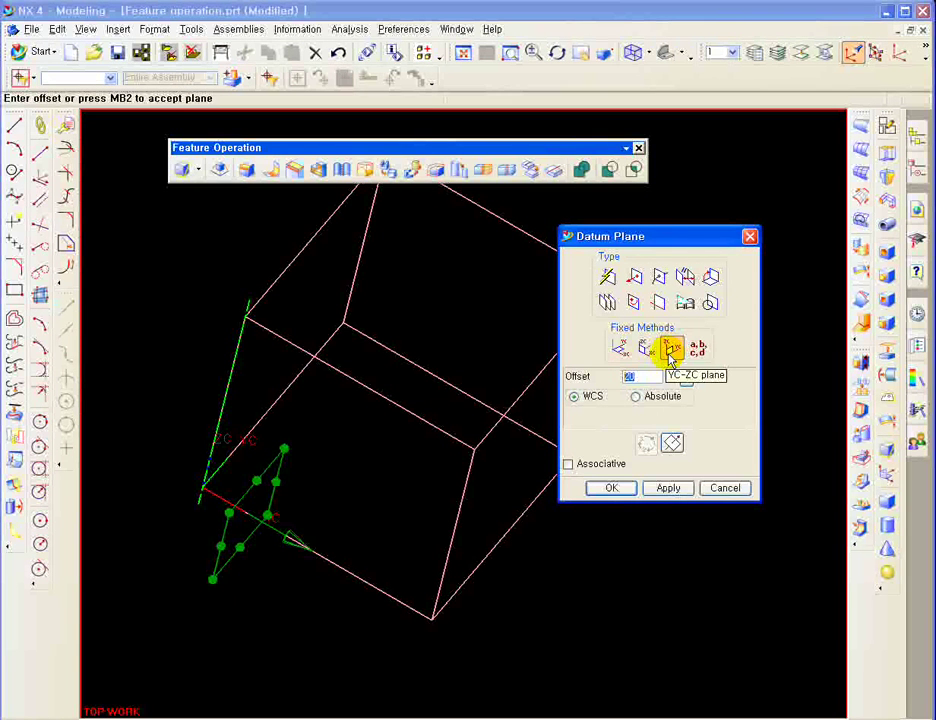
click(636, 377)
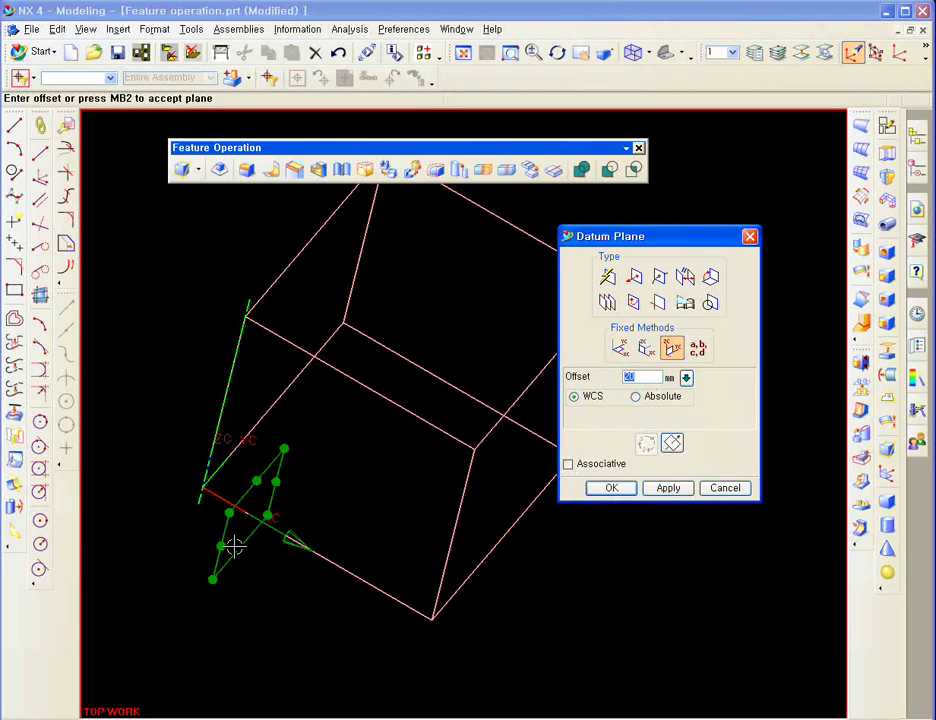
middle_drag(390, 544, 370, 518)
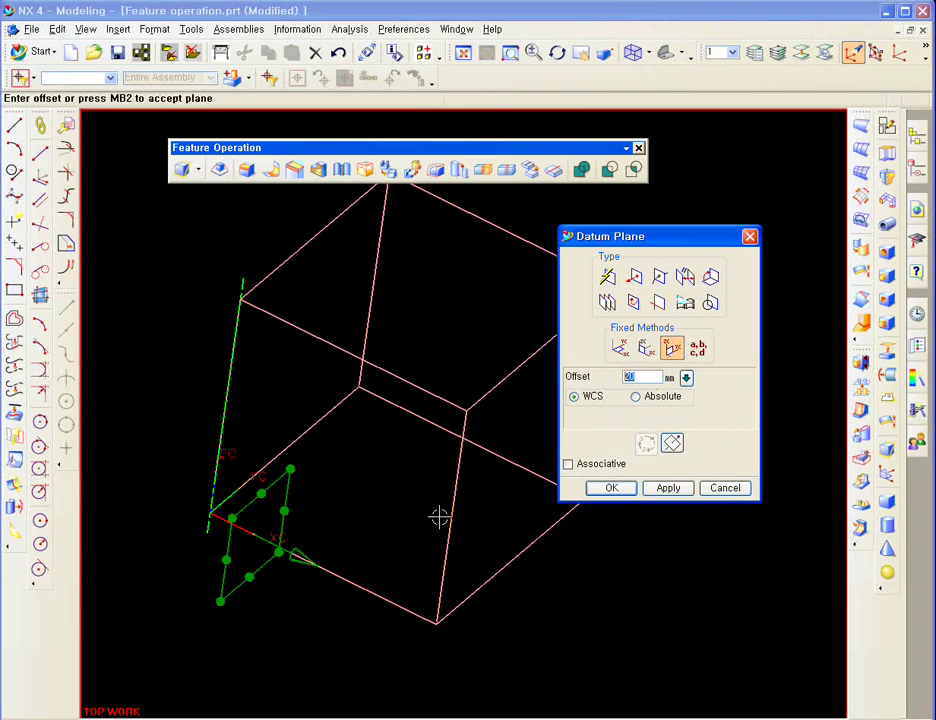
click(668, 488)
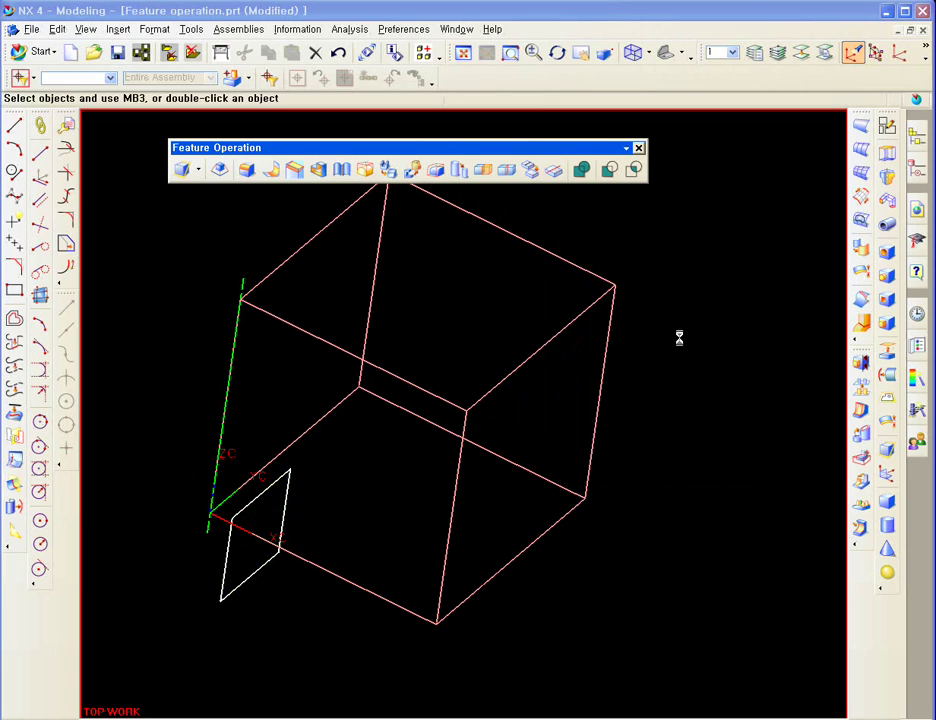
click(732, 491)
- Preview a two-point datum axis from the block's upper far corner to the diagonally opposite corner at the work coordinate origin
shift+middle_drag(707, 238, 672, 279)
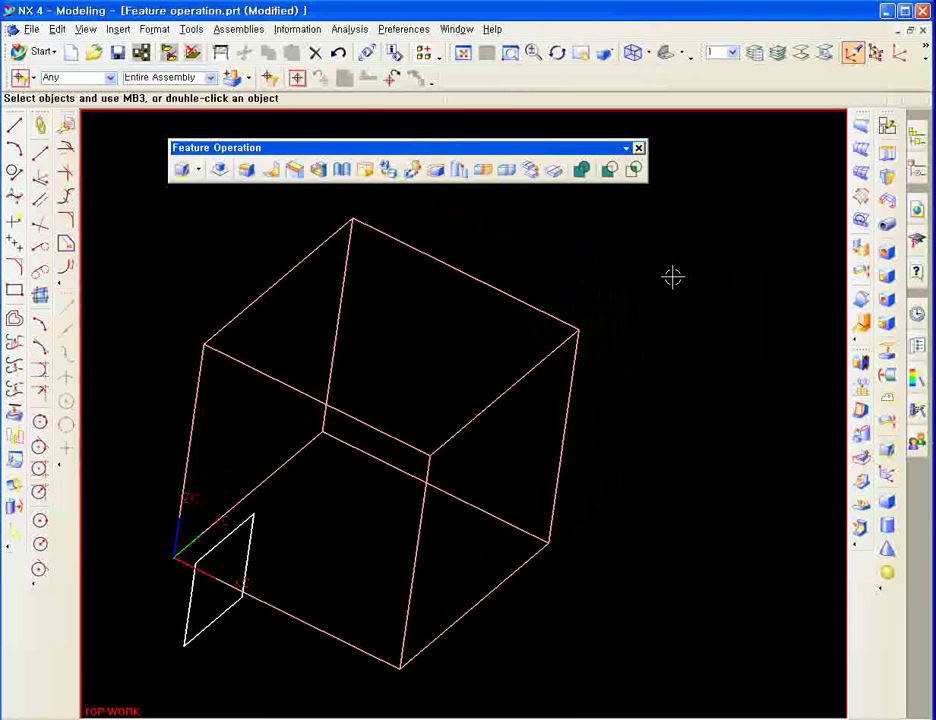
click(200, 175)
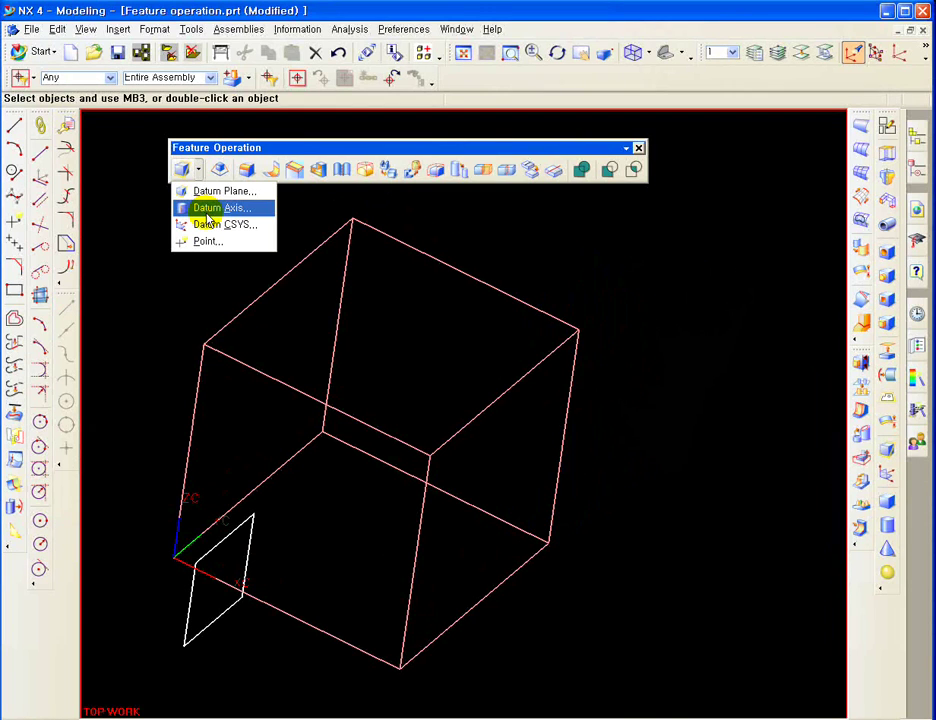
click(210, 208)
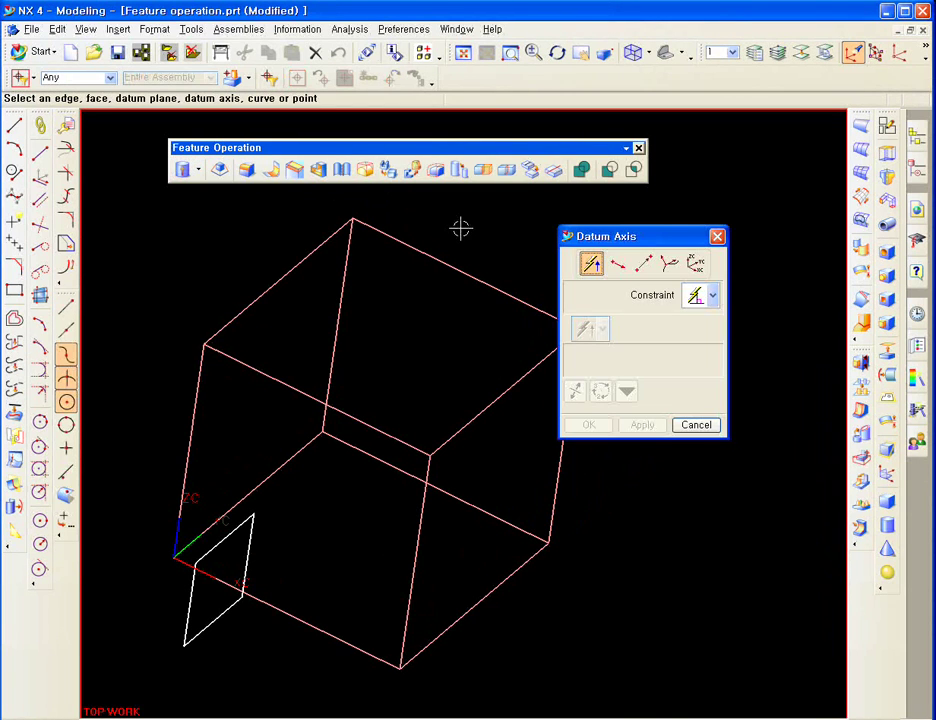
middle_drag(265, 545, 216, 606)
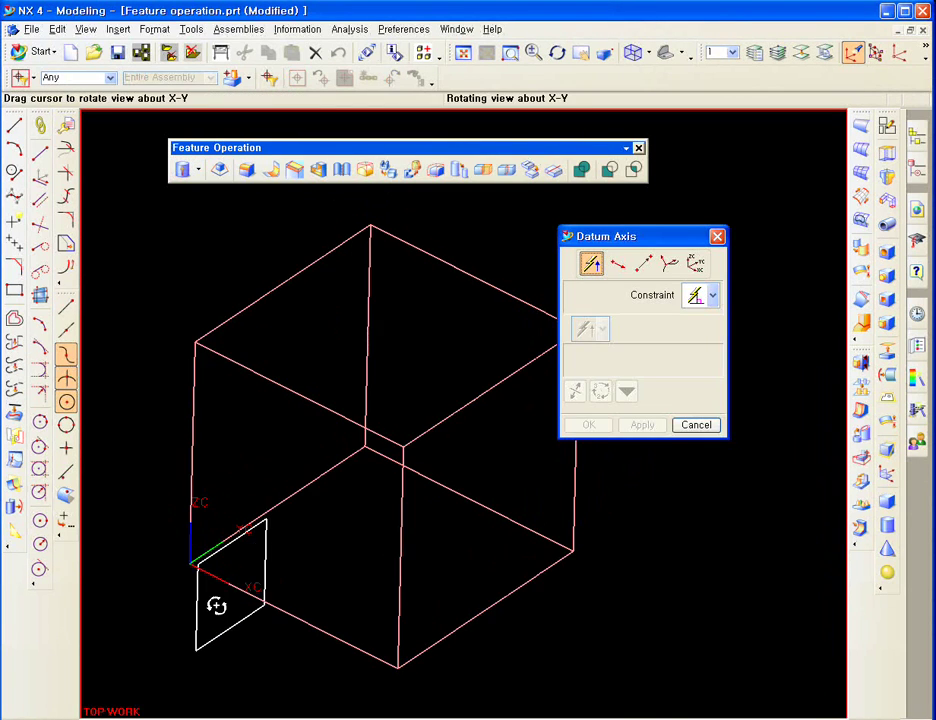
middle_drag(347, 543, 305, 470)
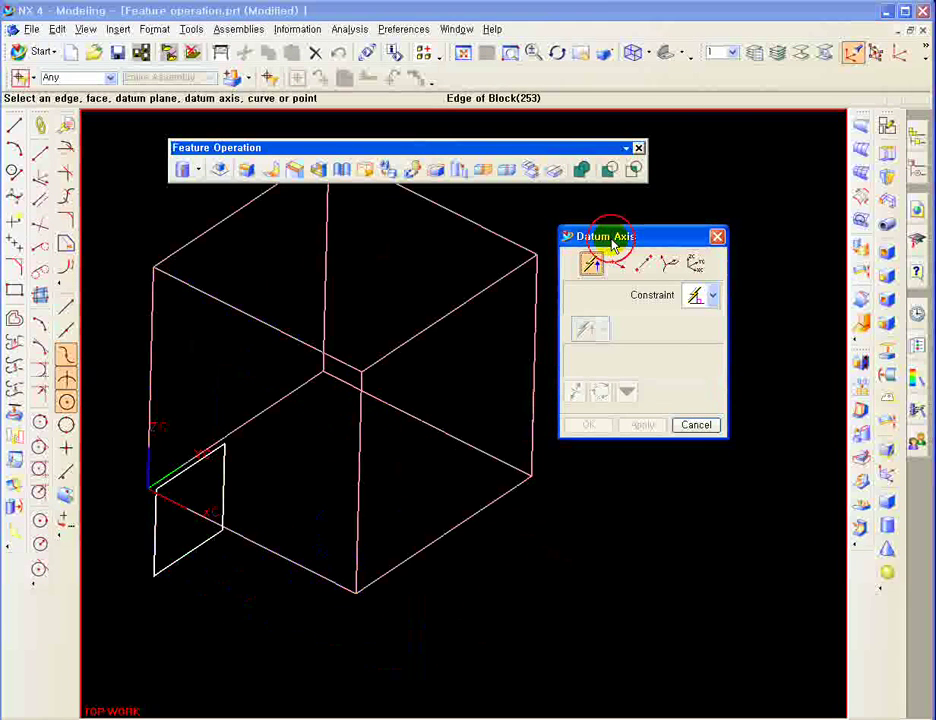
drag(606, 236, 643, 303)
middle_drag(510, 347, 652, 349)
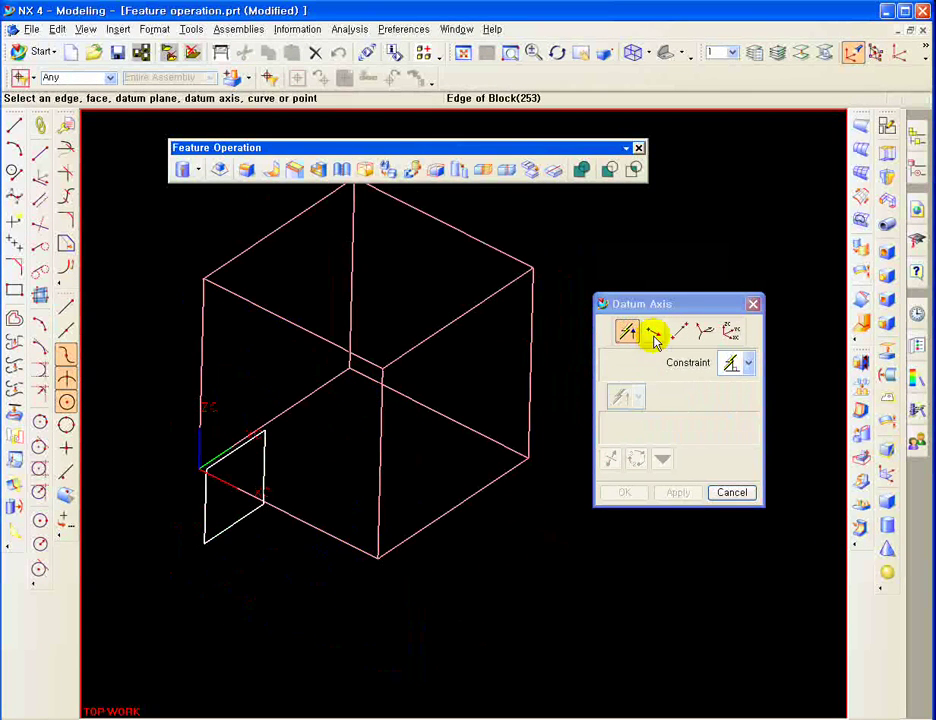
drag(654, 306, 640, 268)
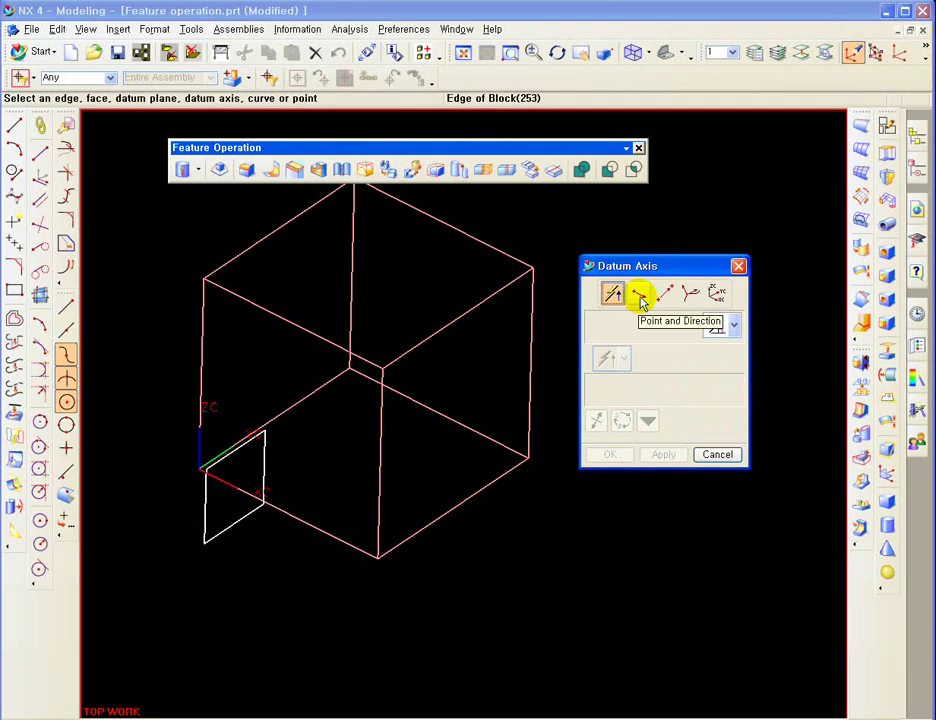
click(666, 293)
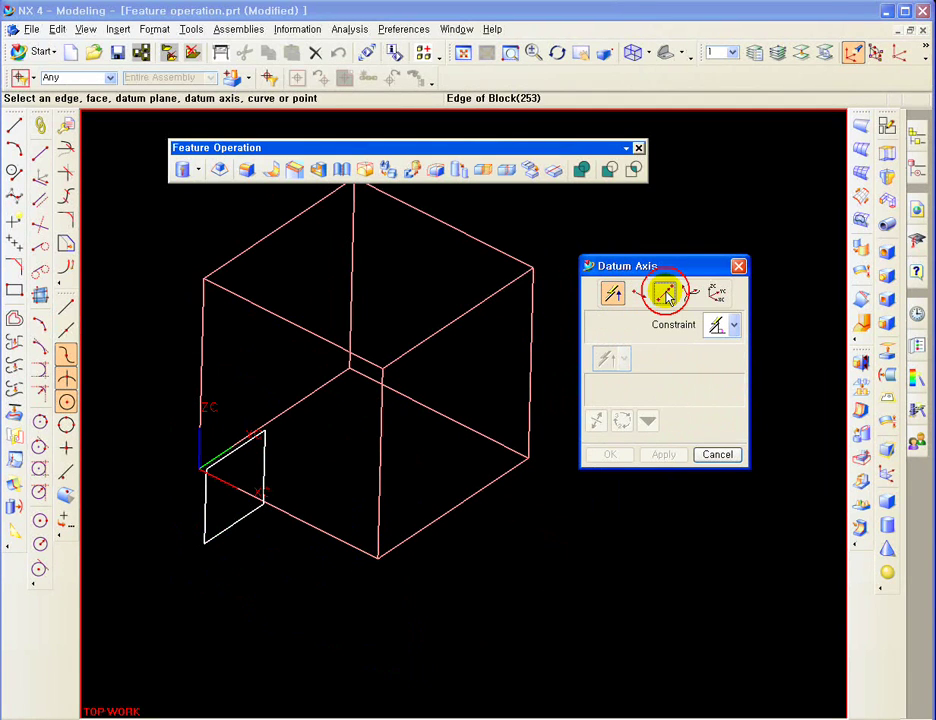
click(532, 268)
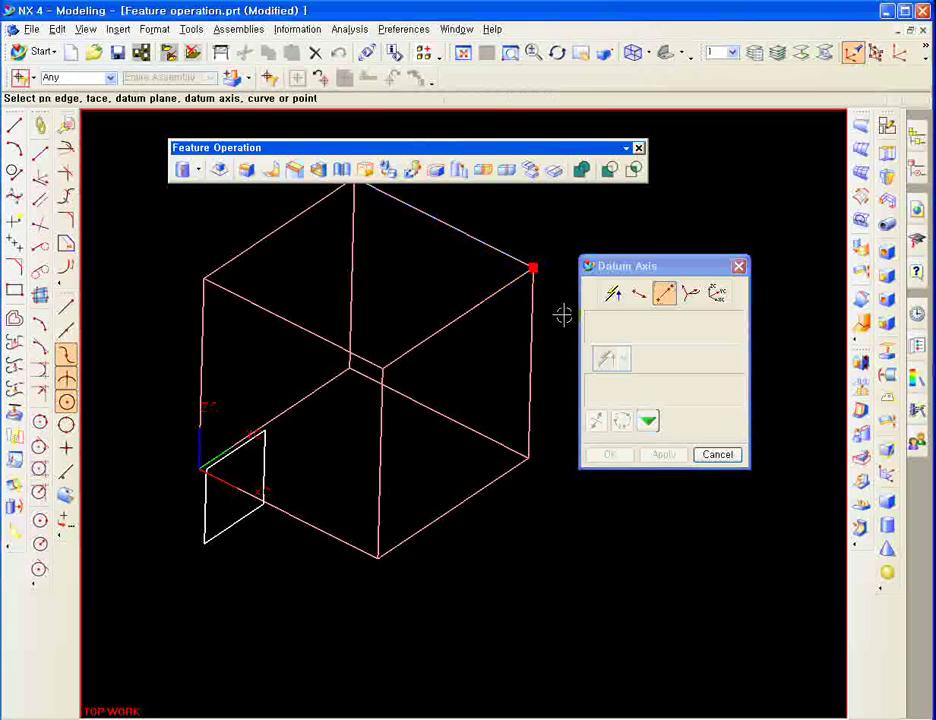
click(199, 469)
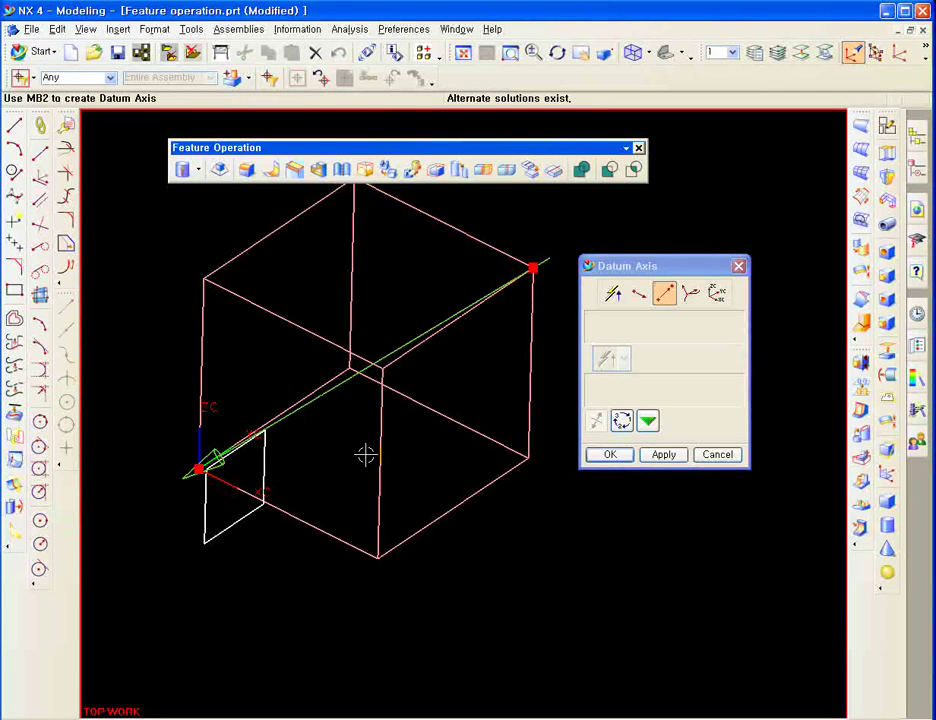
middle_drag(397, 393, 434, 447)
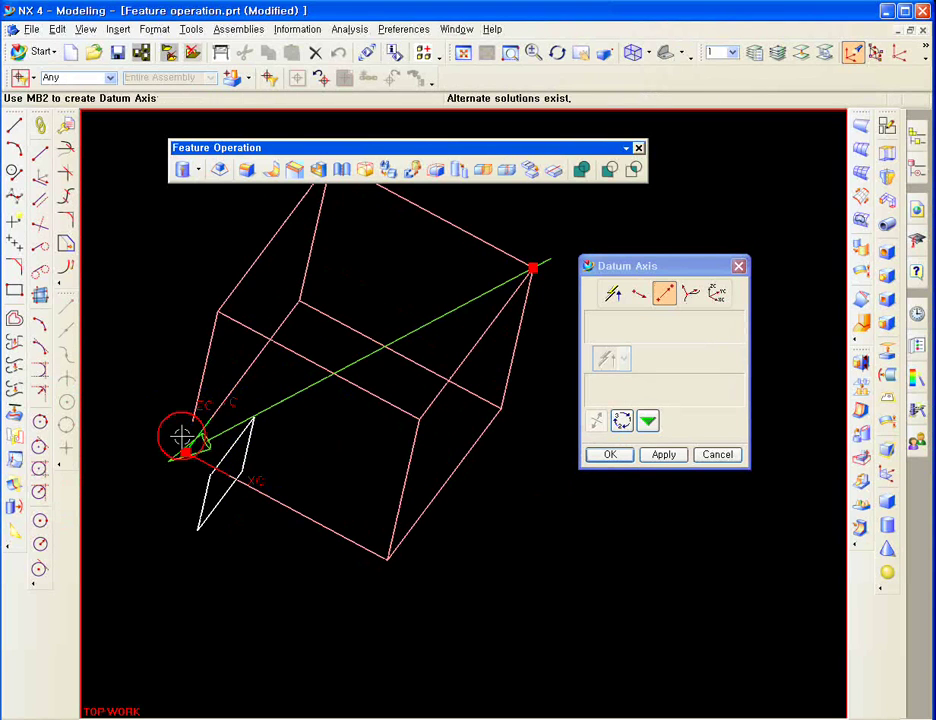
scroll(205, 528, up, 5)
scroll(198, 478, down, 3)
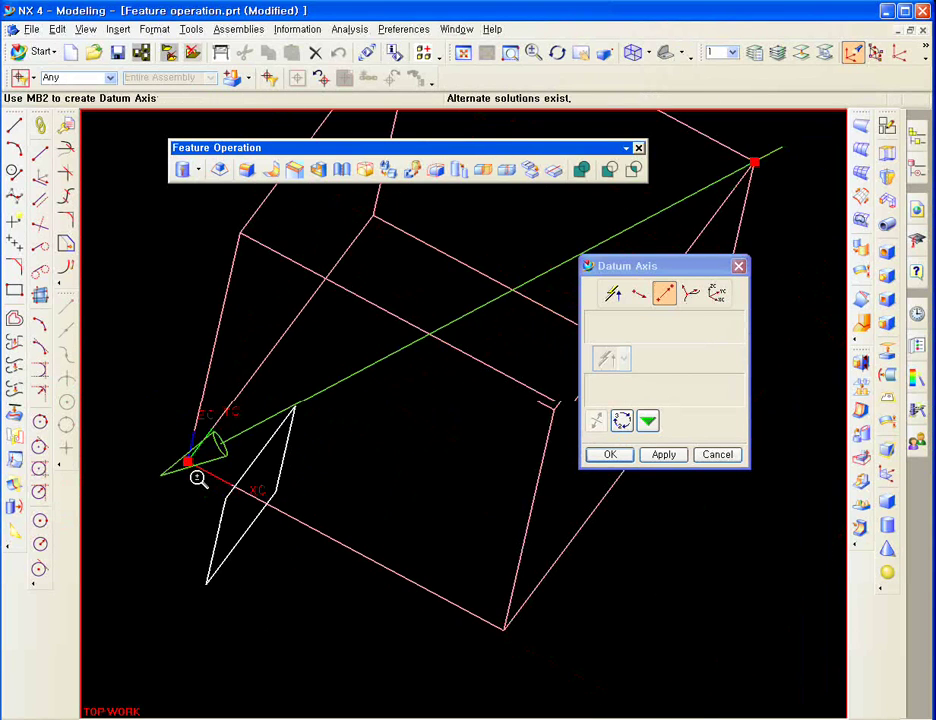
scroll(198, 478, down, 3)
middle_drag(487, 348, 472, 338)
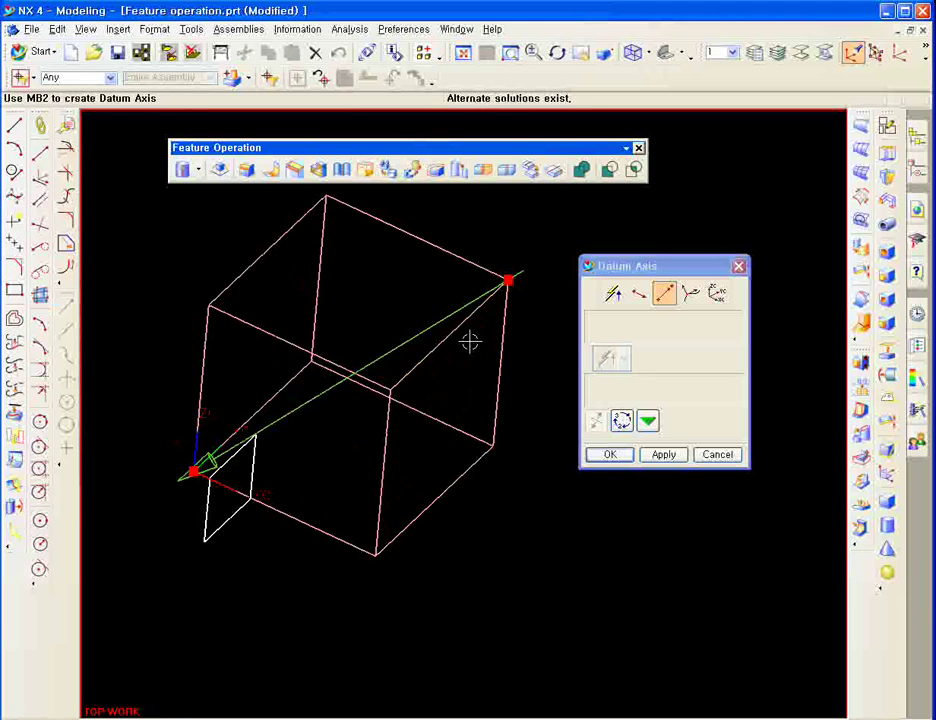
- Preview a point-and-direction datum axis through the origin corner, taking its direction from the block's upper edge parallel to YC
click(638, 293)
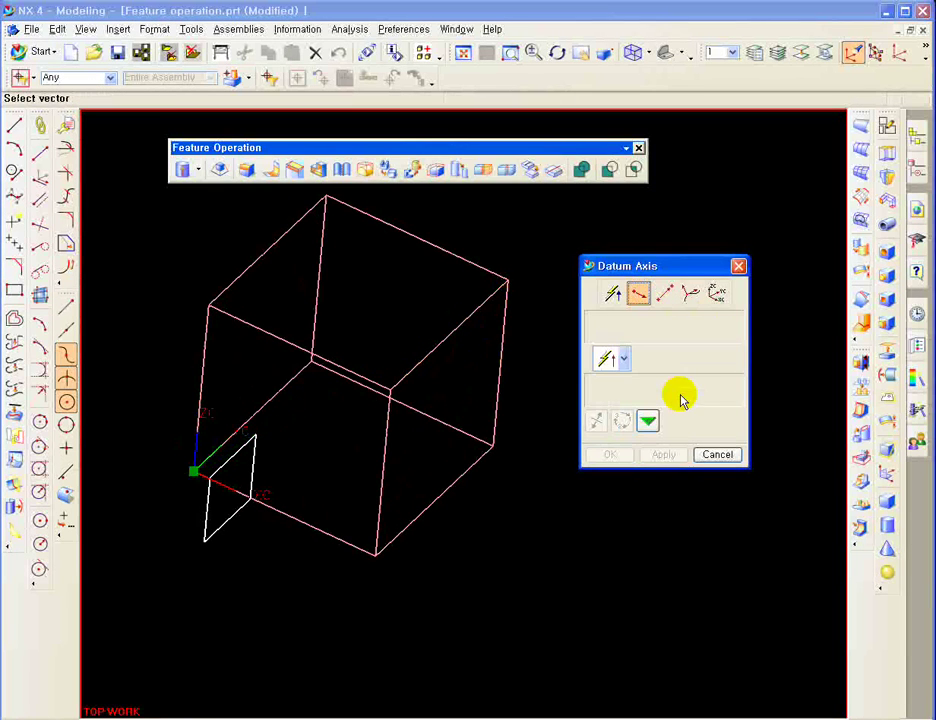
click(67, 308)
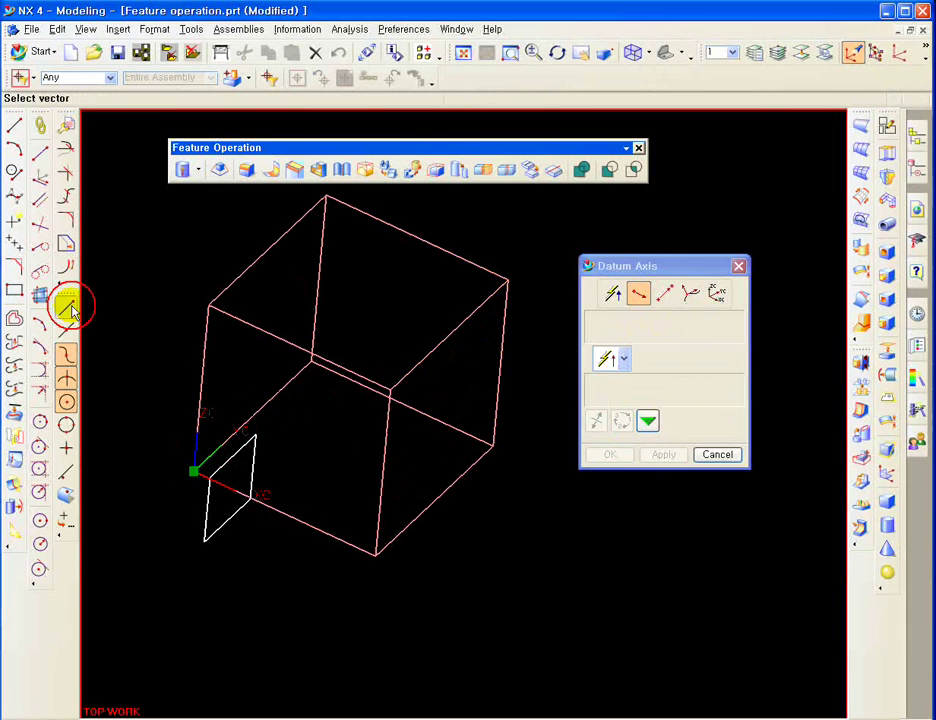
click(506, 282)
click(557, 287)
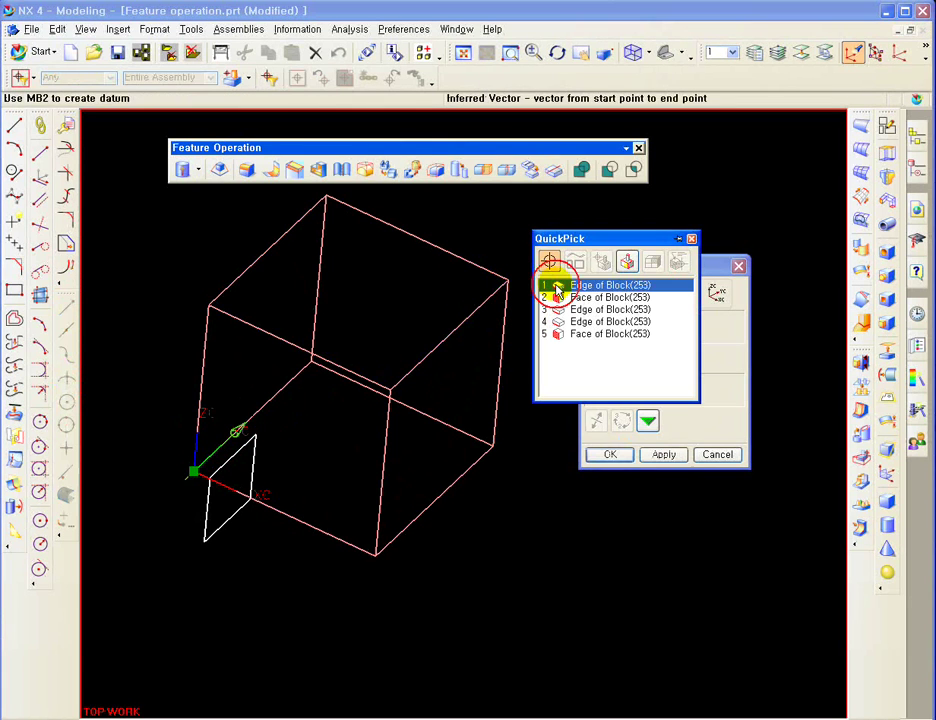
middle_drag(557, 287, 527, 296)
scroll(236, 482, up, 5)
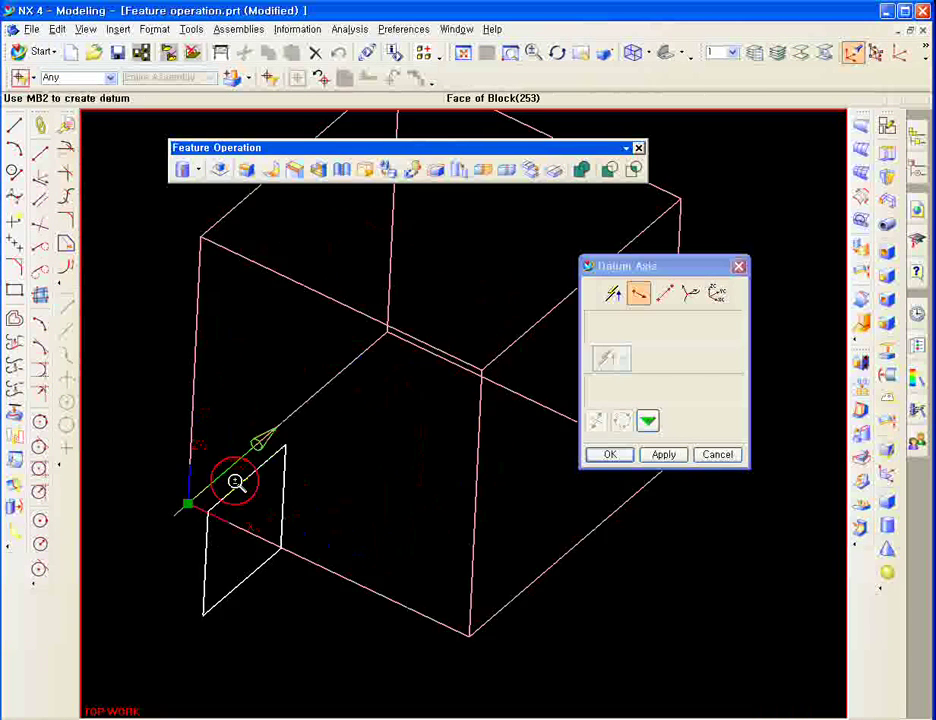
ctrl+middle_drag(318, 483, 328, 324)
middle_drag(498, 292, 426, 274)
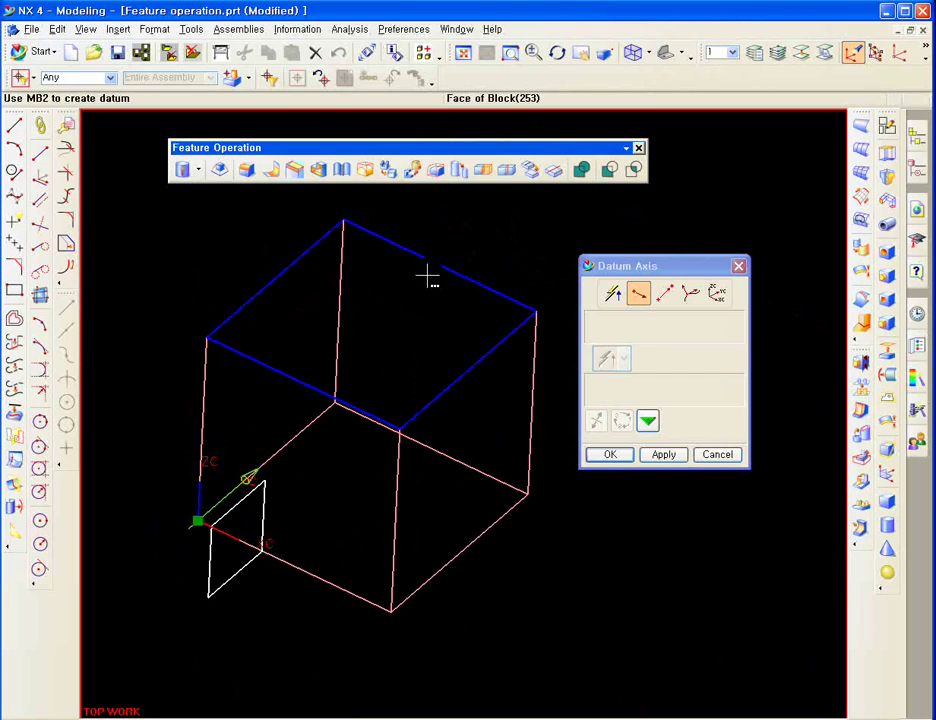
- Cancel the datum axis and start a Datum CSYS definition with the whole block in view
click(712, 455)
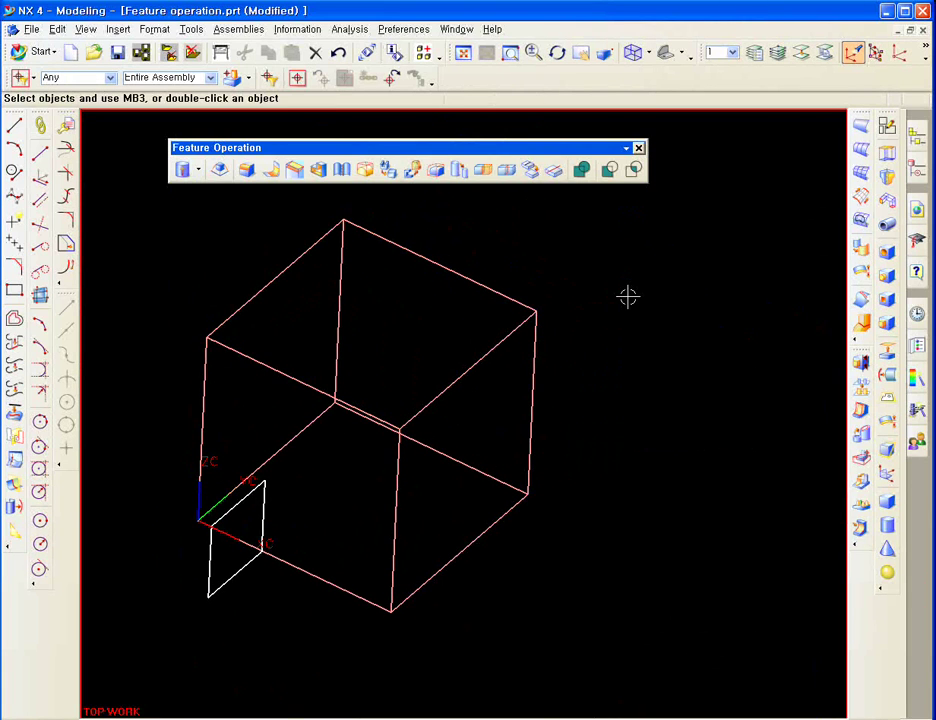
click(197, 169)
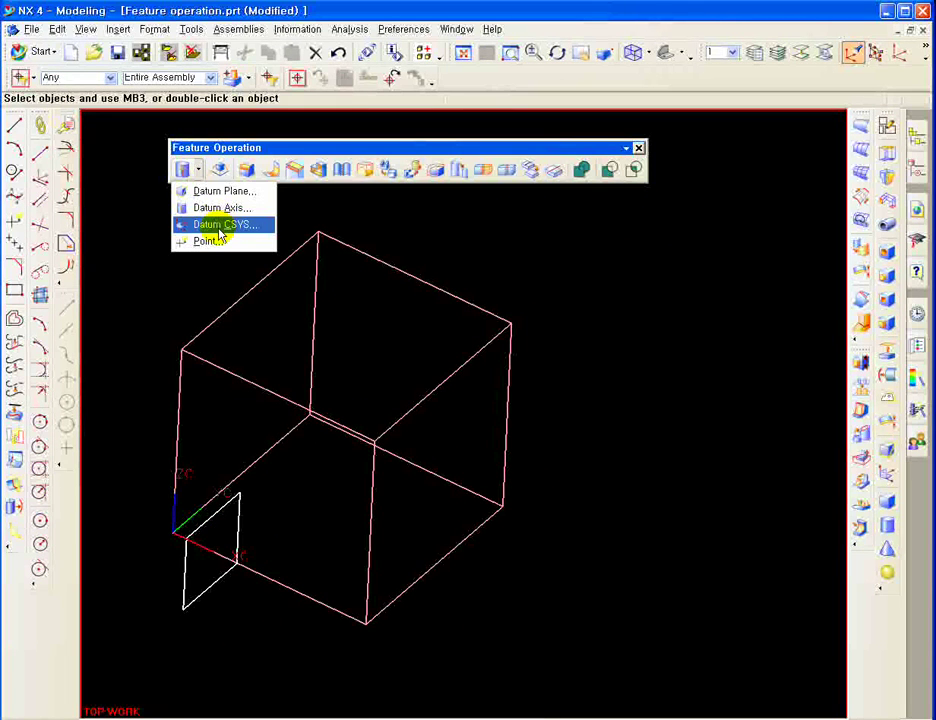
click(220, 226)
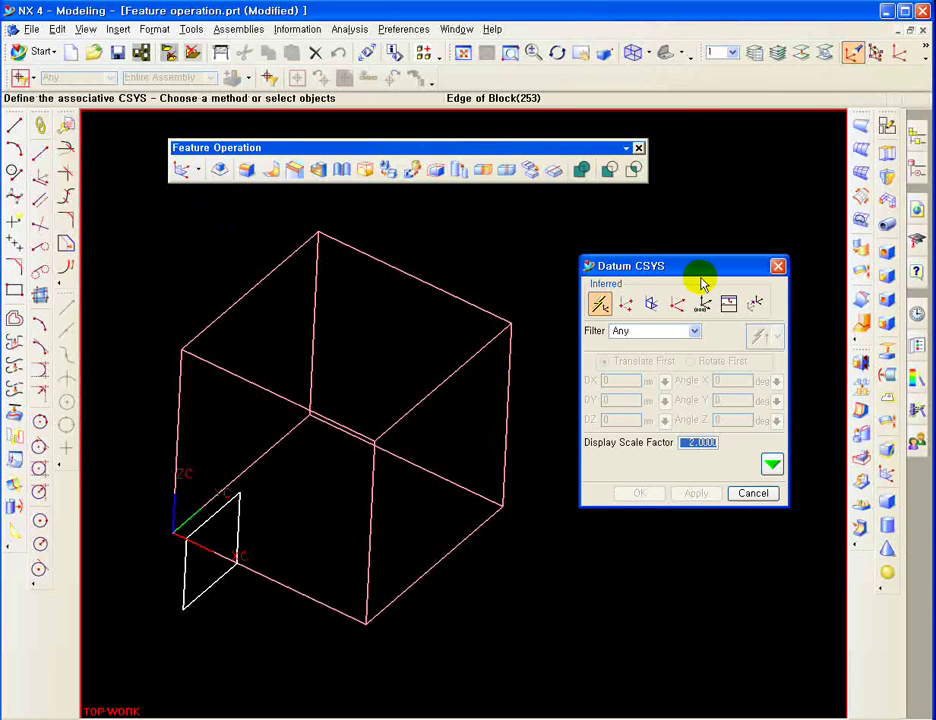
drag(702, 278, 712, 287)
middle_drag(527, 351, 529, 549)
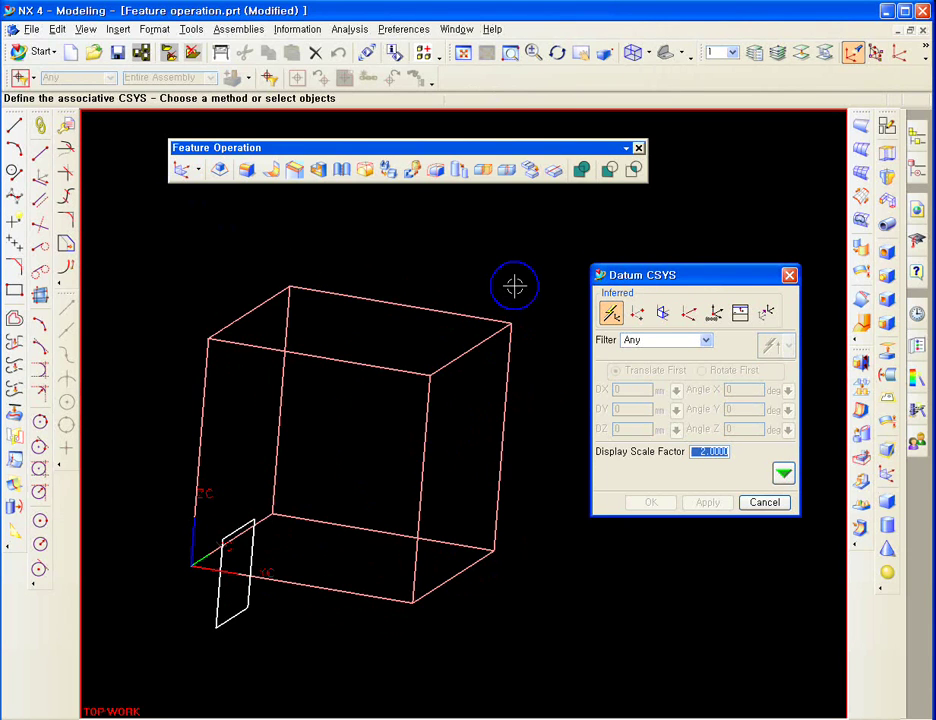
shift+middle_drag(514, 286, 514, 247)
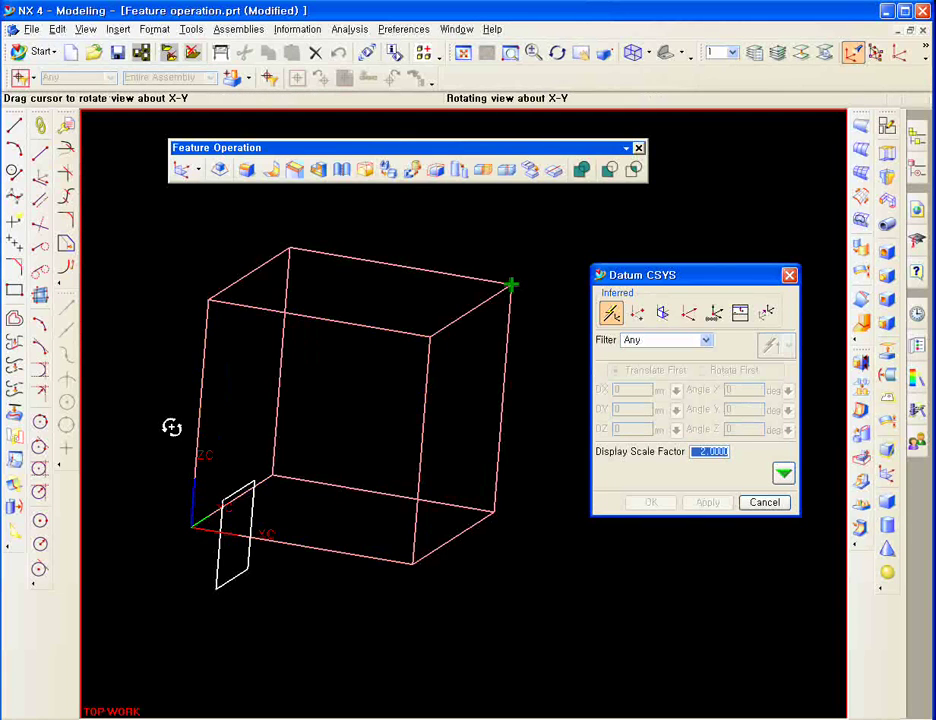
middle_drag(171, 426, 155, 442)
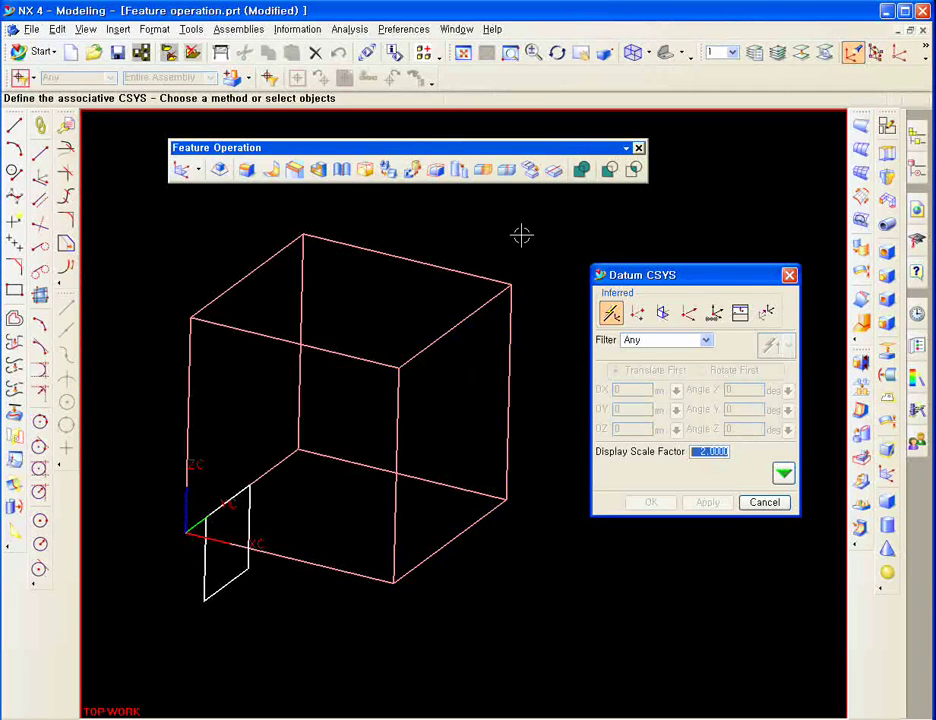
drag(654, 277, 636, 253)
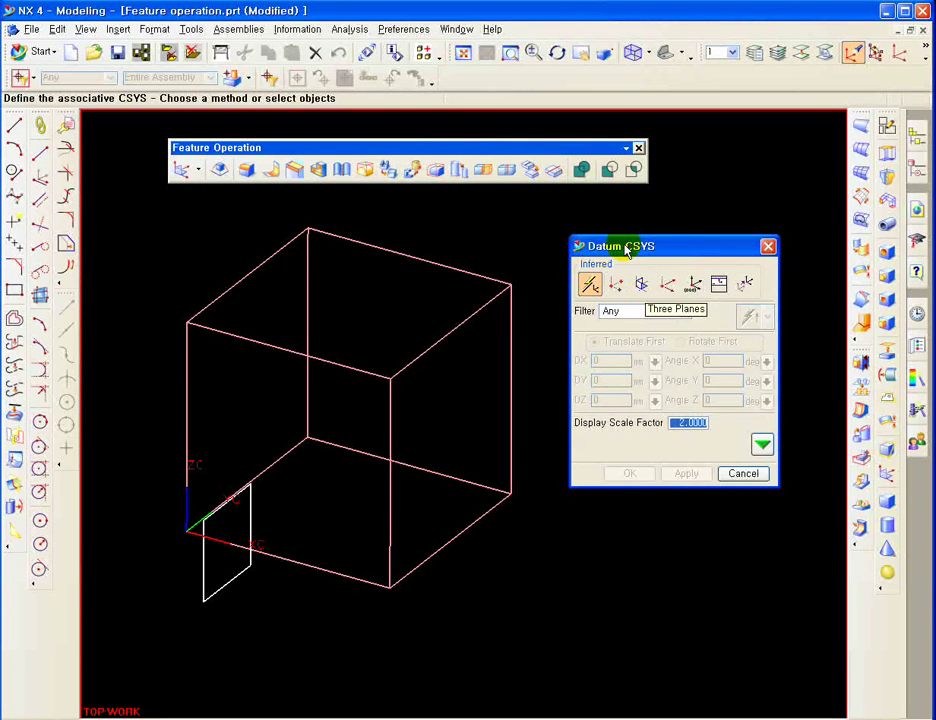
drag(629, 246, 642, 240)
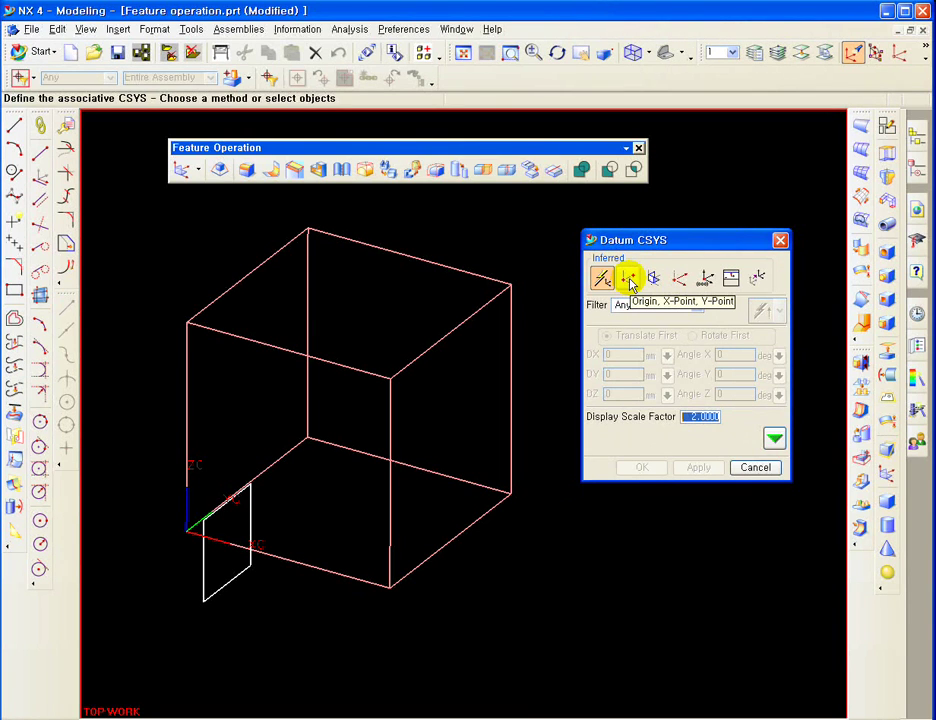
- Create an Origin, X-Point, Y-Point datum CSYS at the block's upper corner farthest along XC and YC, using the near XC-side upper and lower corners
click(628, 280)
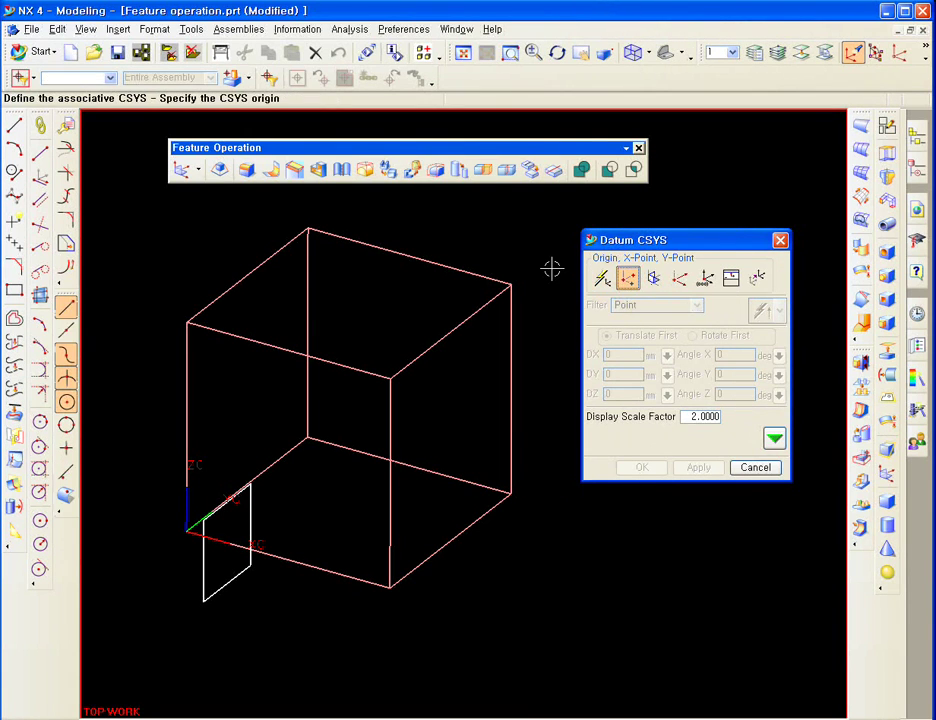
click(512, 286)
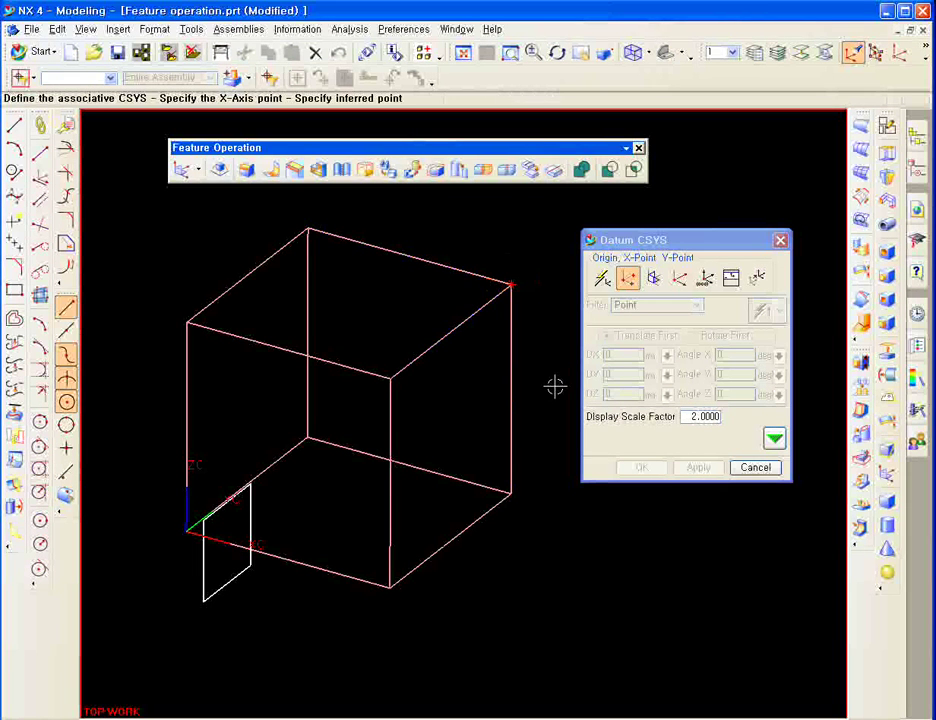
click(391, 378)
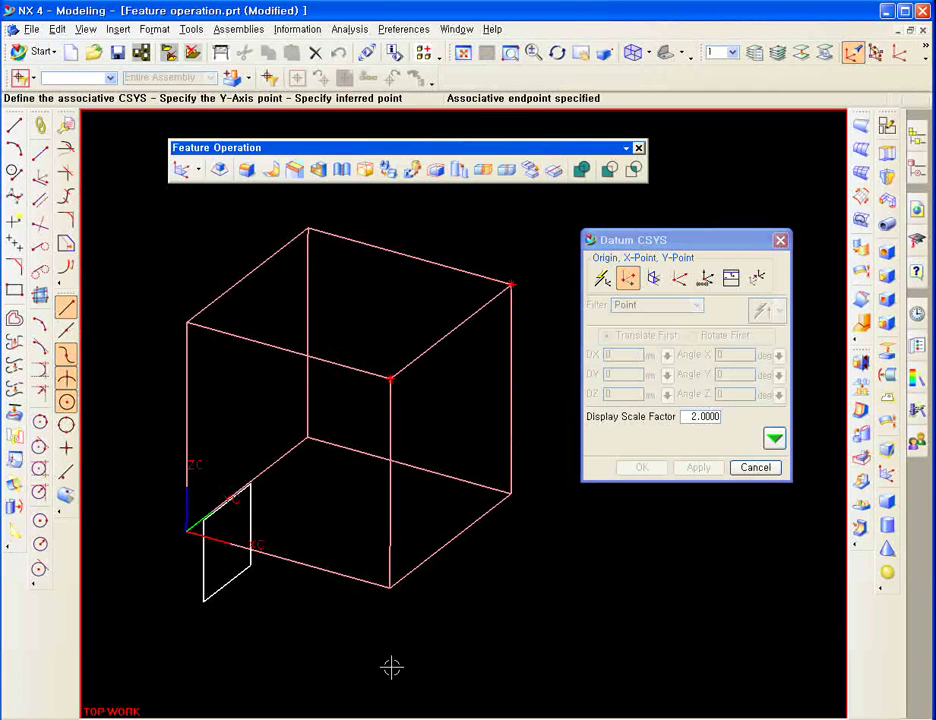
click(391, 587)
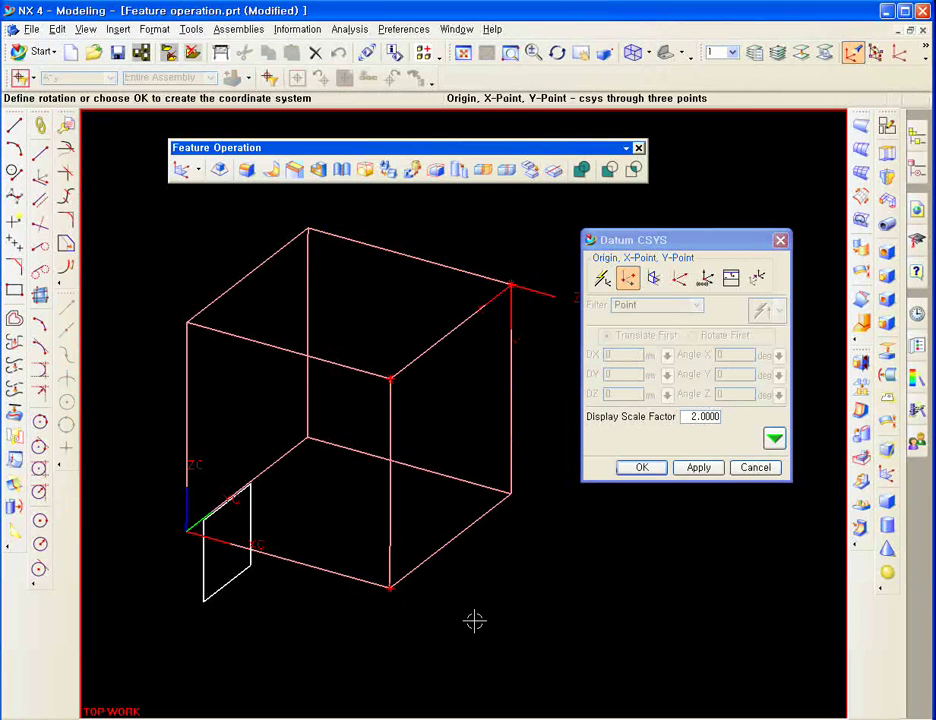
click(700, 467)
middle_drag(539, 250, 625, 260)
drag(641, 238, 675, 263)
middle_drag(526, 334, 577, 334)
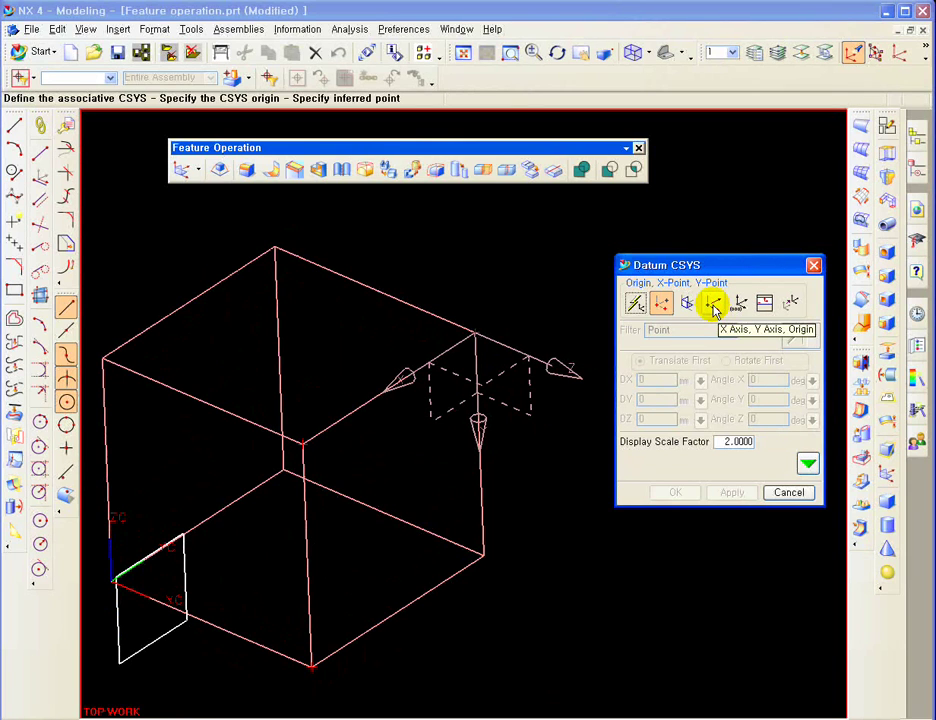
- Preview an X Axis, Y Axis, Origin datum CSYS using the block's upper far edge along XC, the adjoining vertical edge and their shared corner
click(713, 305)
shift+middle_drag(362, 330, 424, 341)
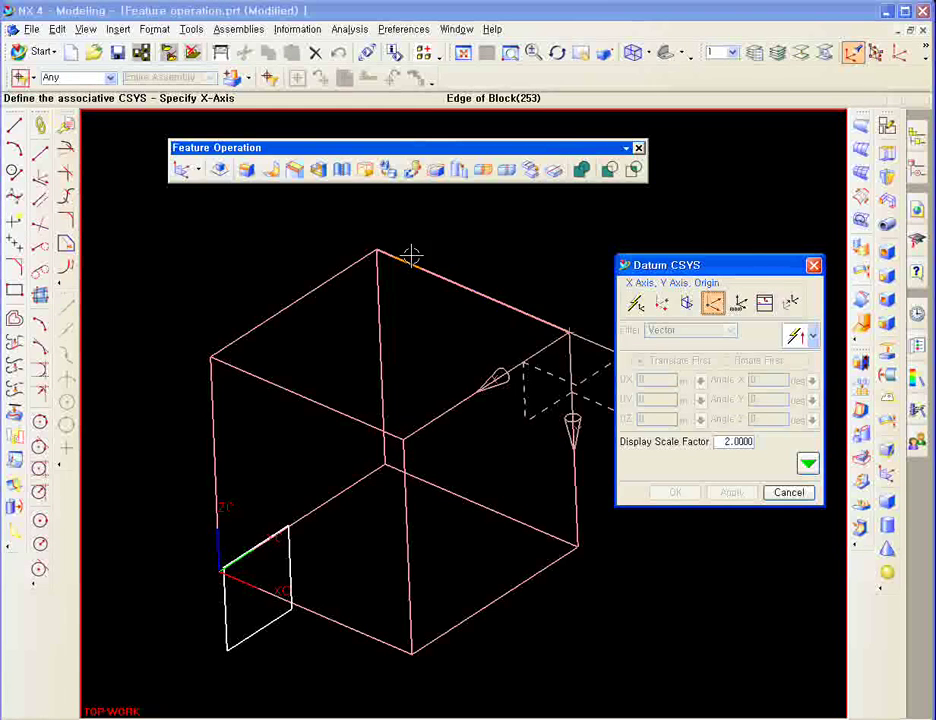
middle_drag(447, 251, 462, 247)
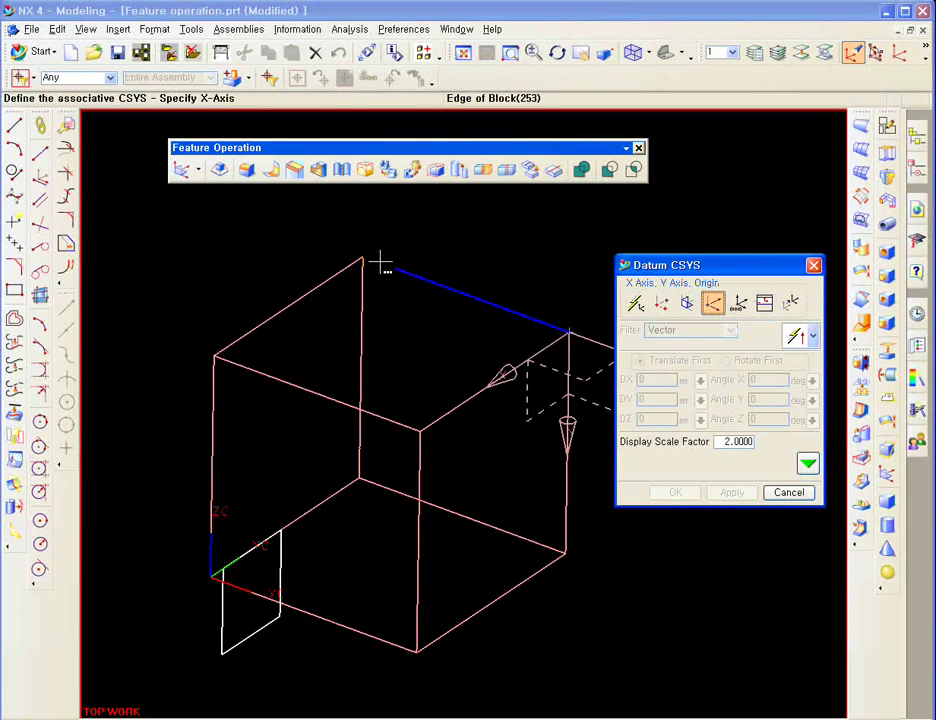
click(440, 258)
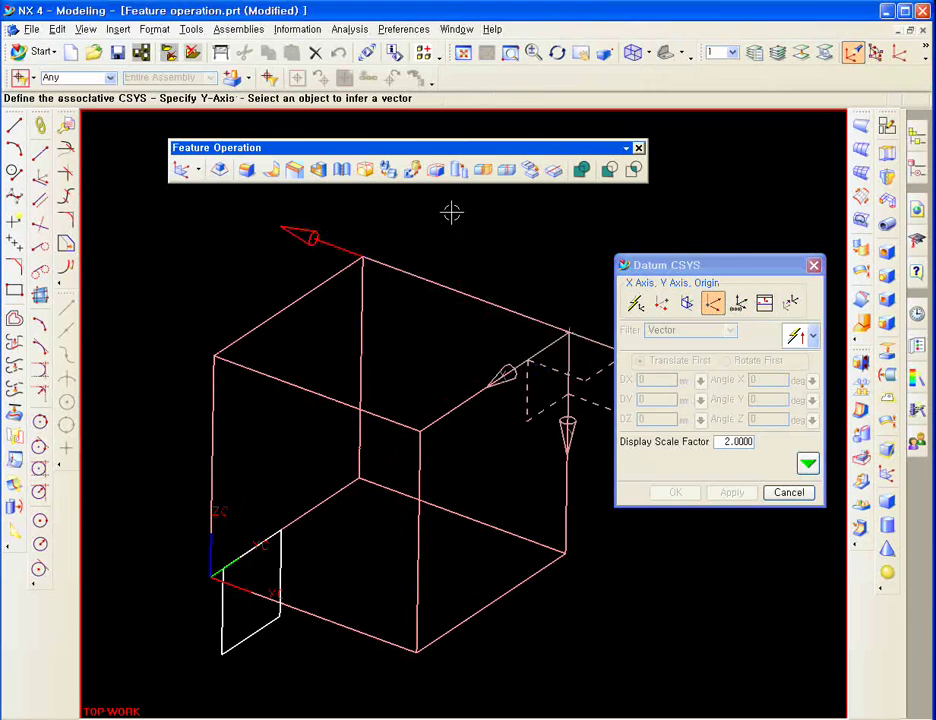
click(365, 273)
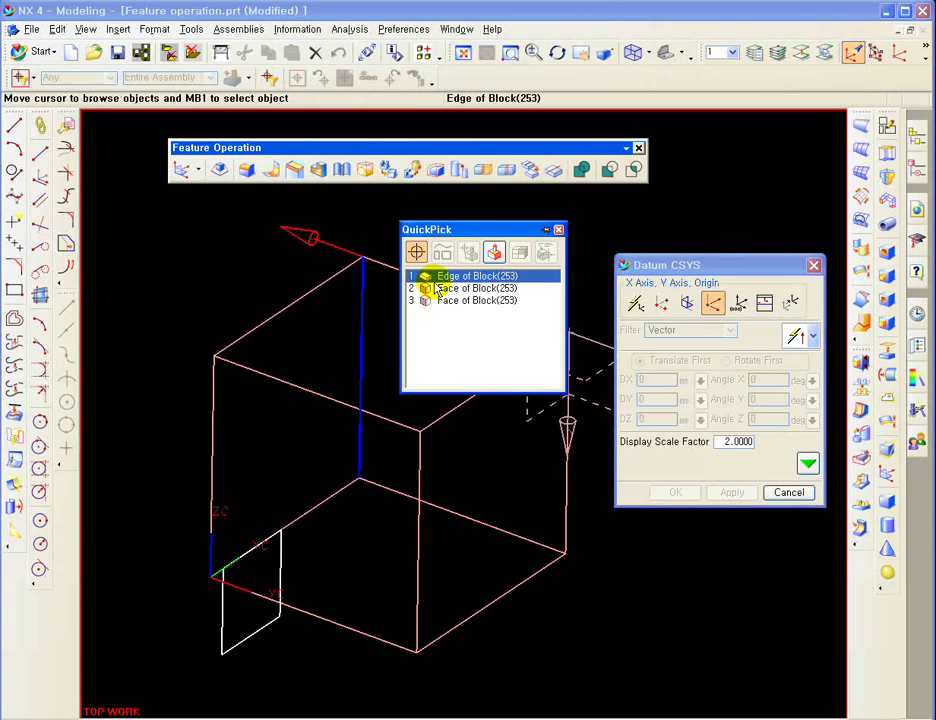
click(438, 278)
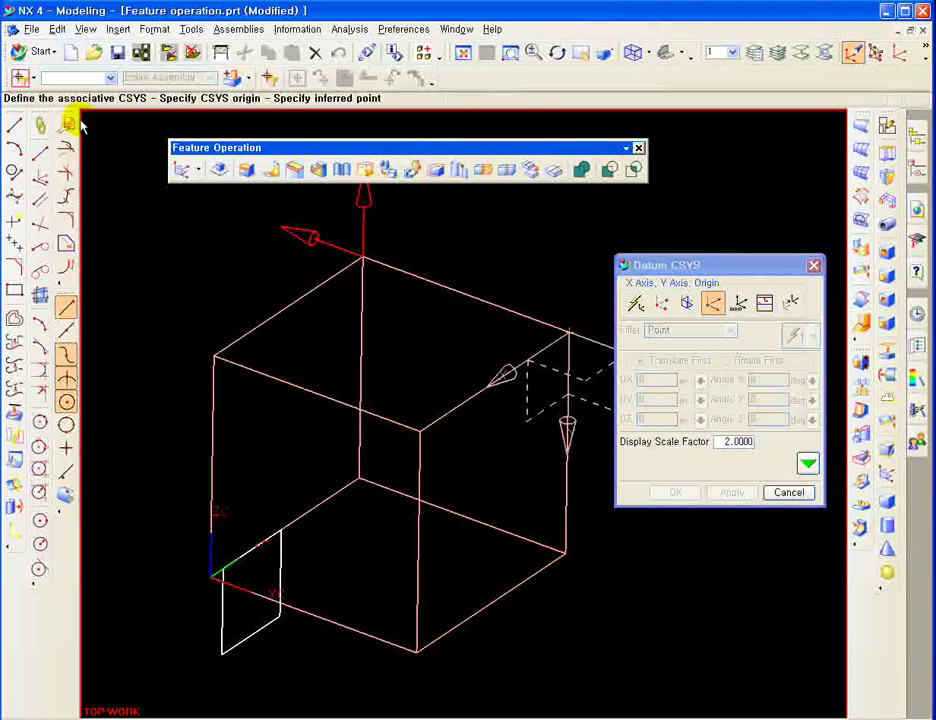
click(365, 262)
shift+middle_drag(449, 274, 395, 300)
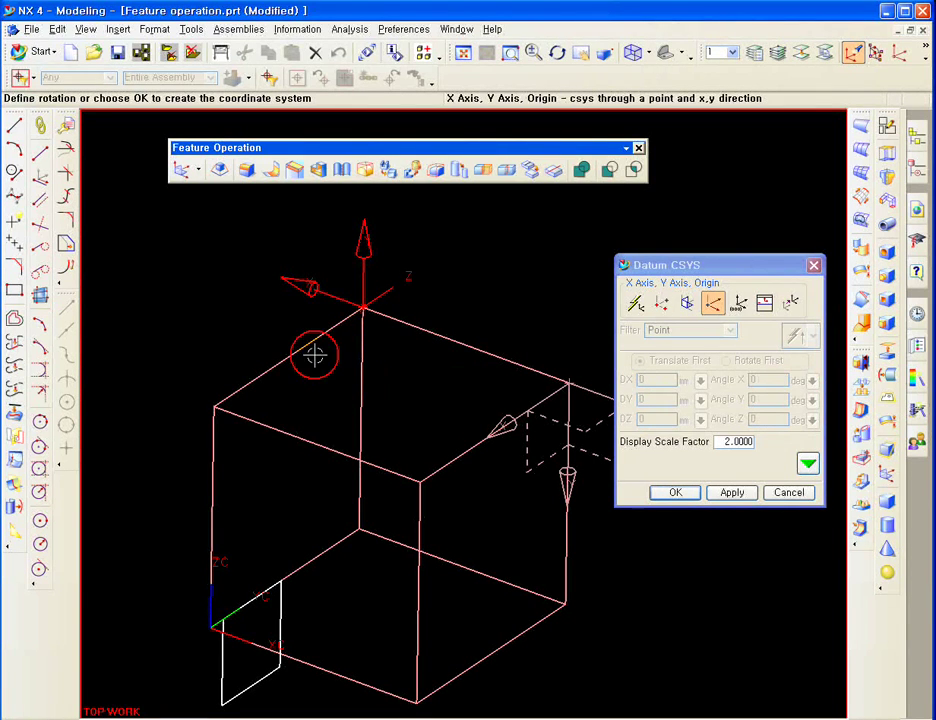
scroll(315, 355, down, 1)
shift+middle_drag(420, 391, 397, 392)
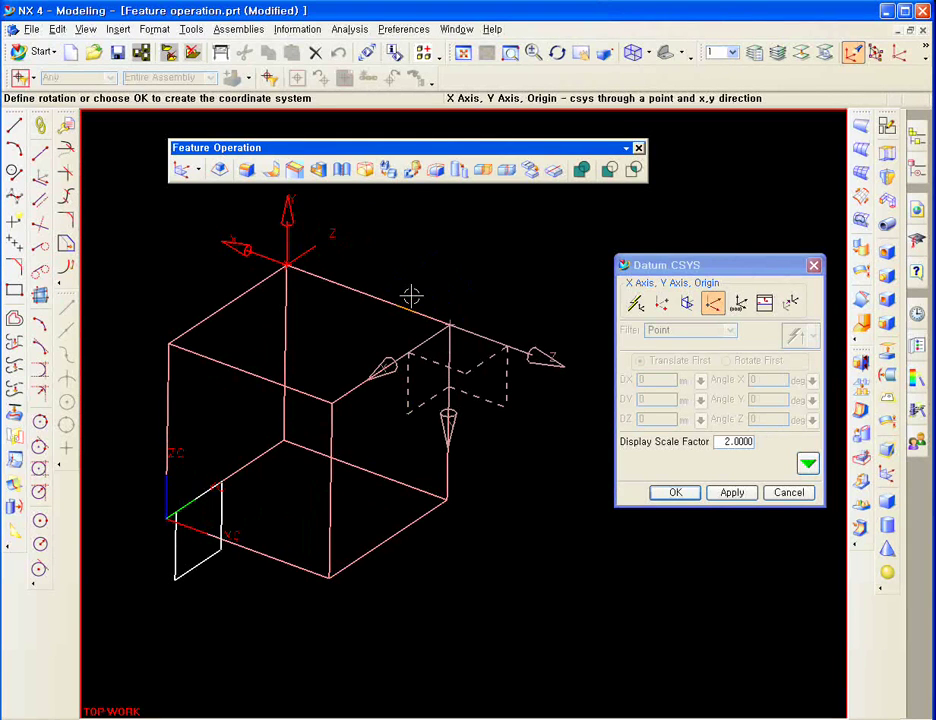
click(118, 29)
click(329, 208)
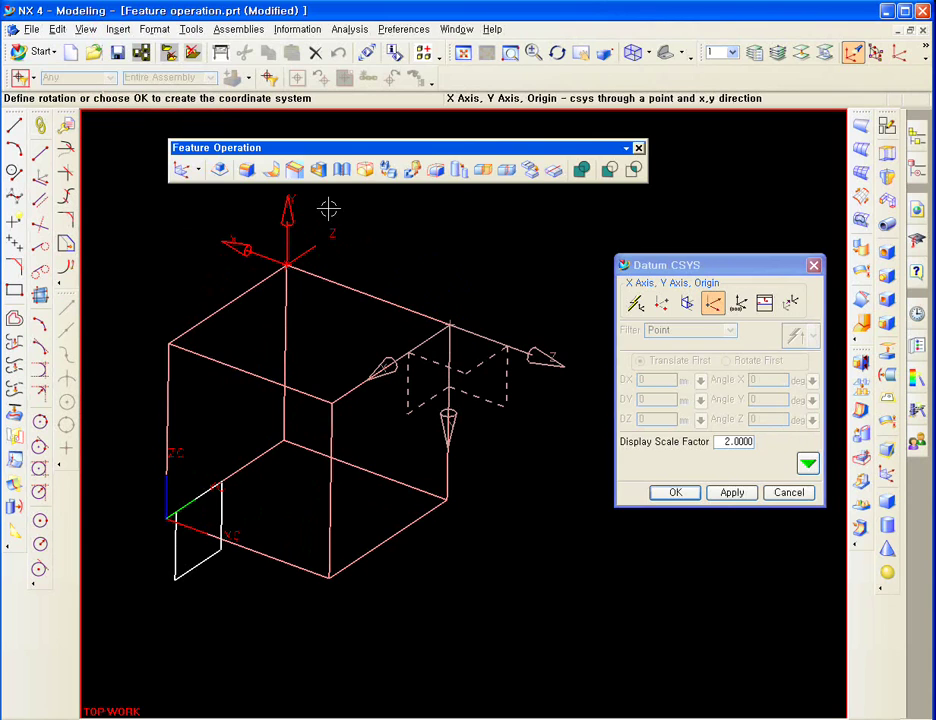